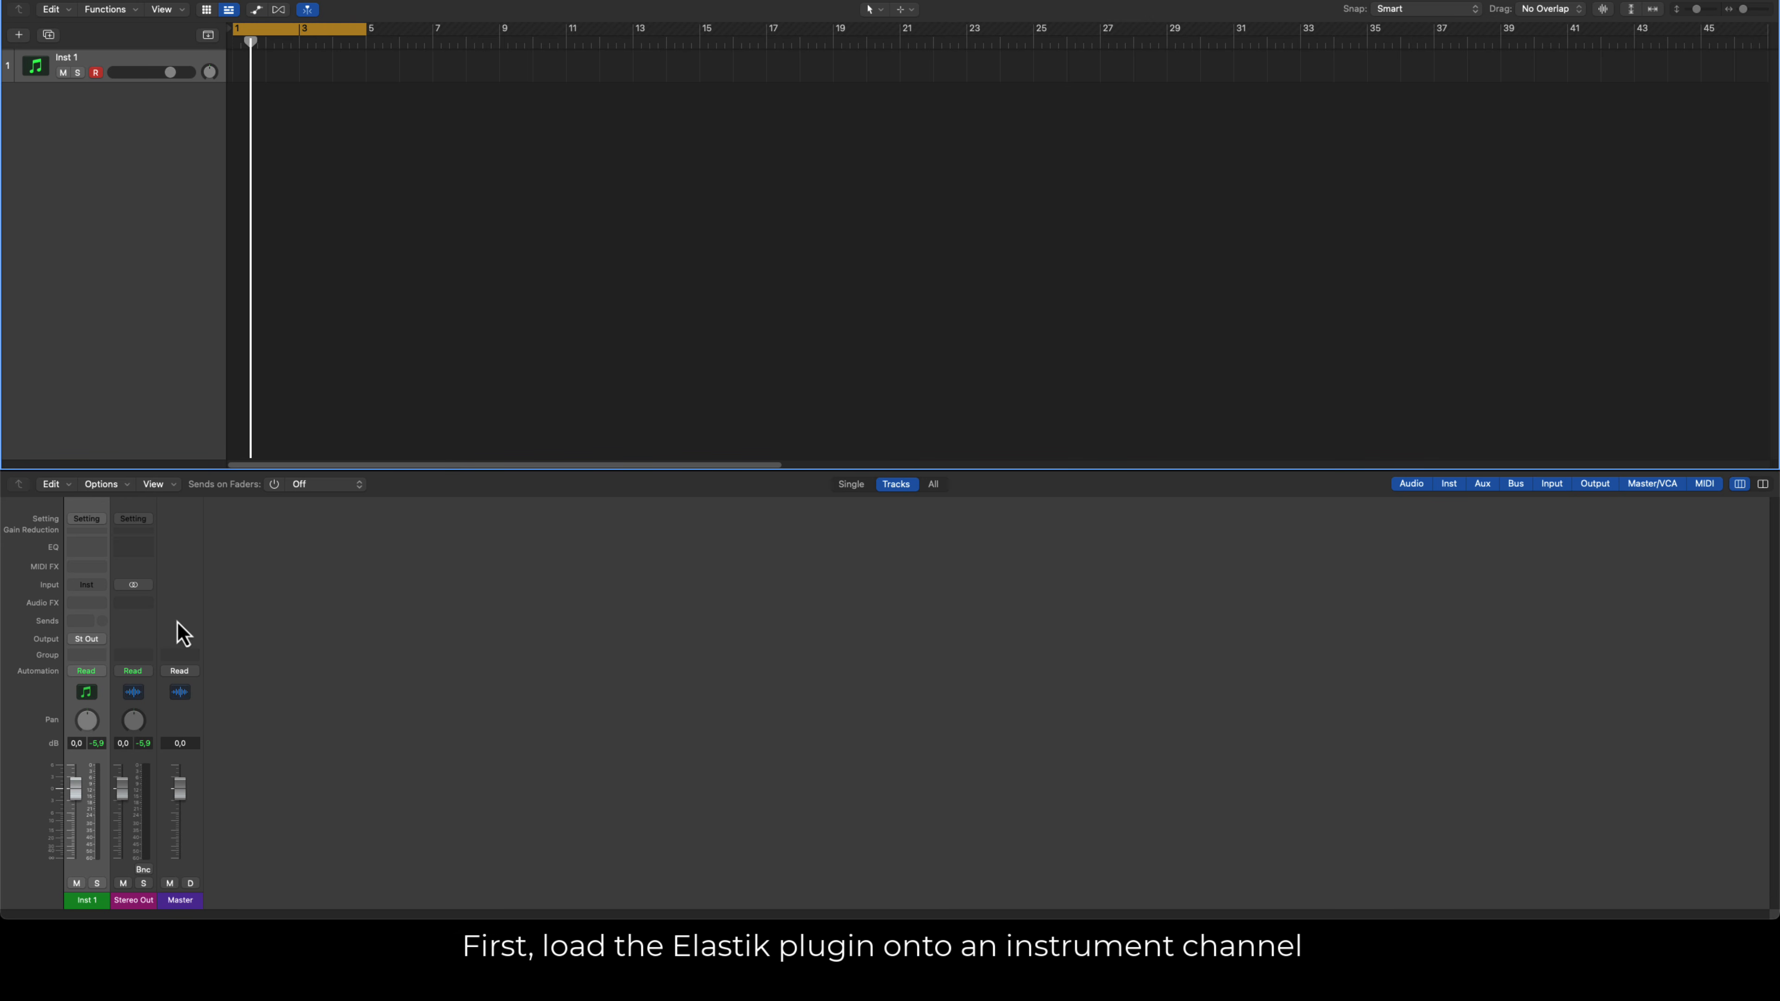
- Load Elastik 3 as a Multi-Output (16xStereo) instrument on the Inst 1 channel
left_click(92, 588)
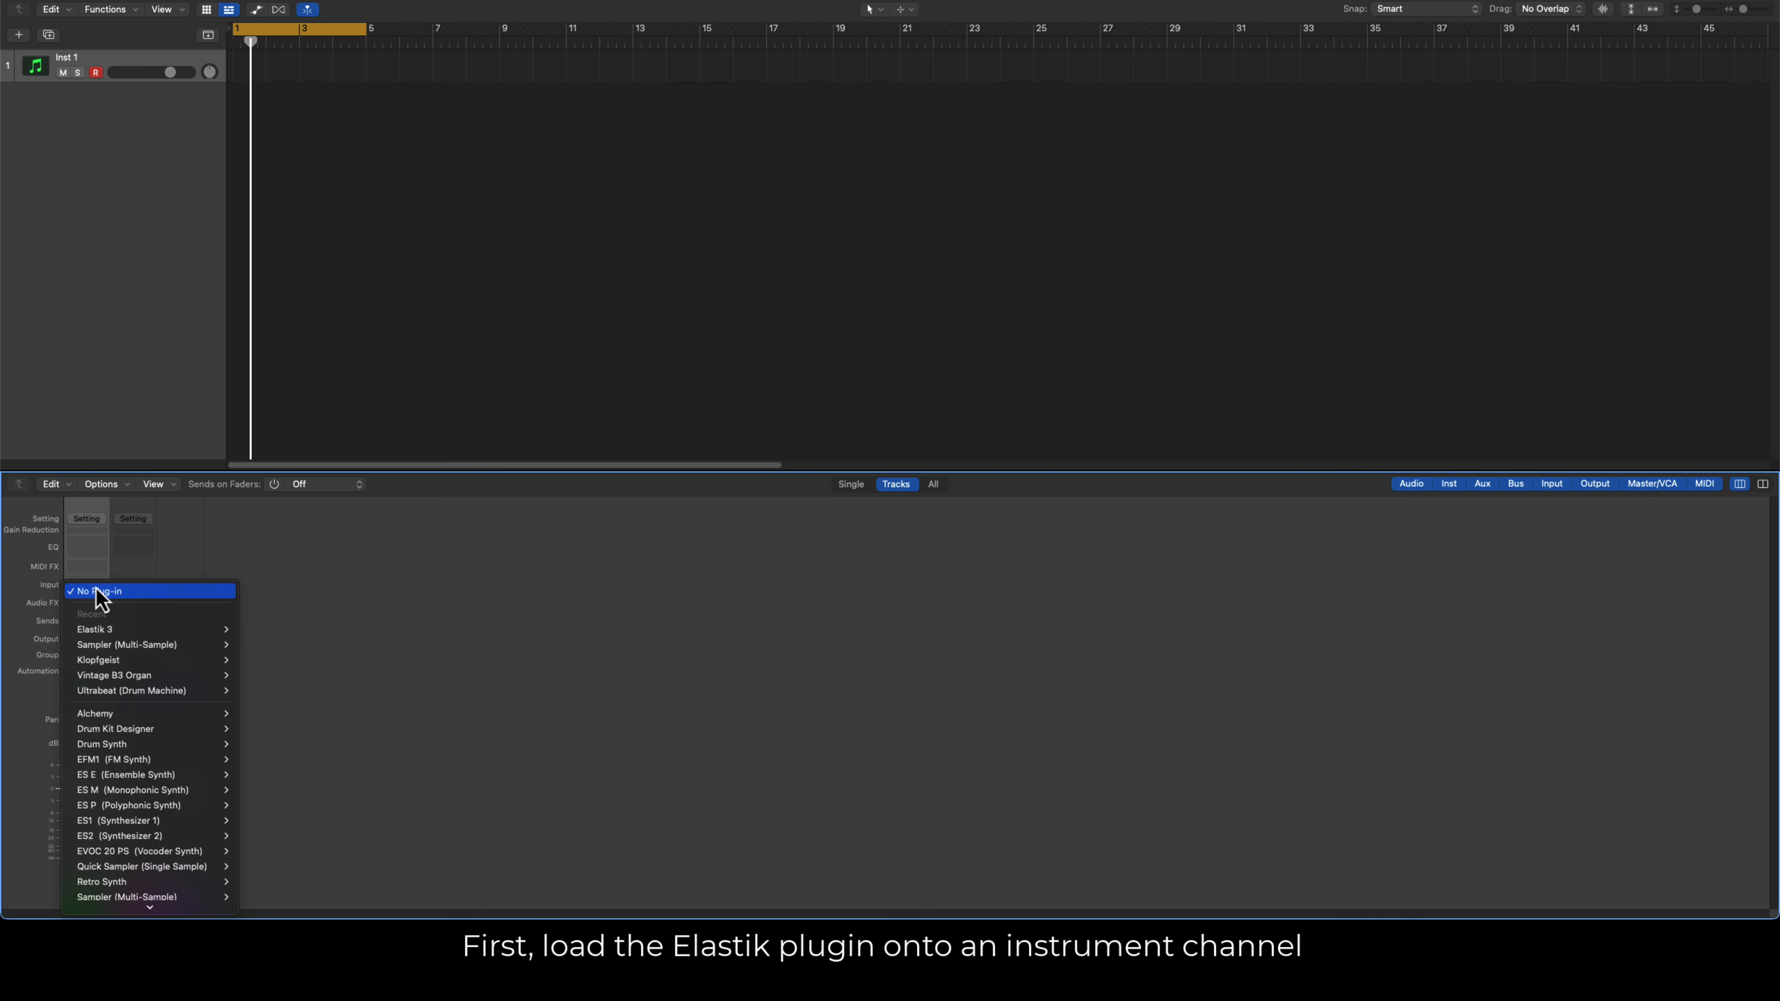
mouse_move(98, 632)
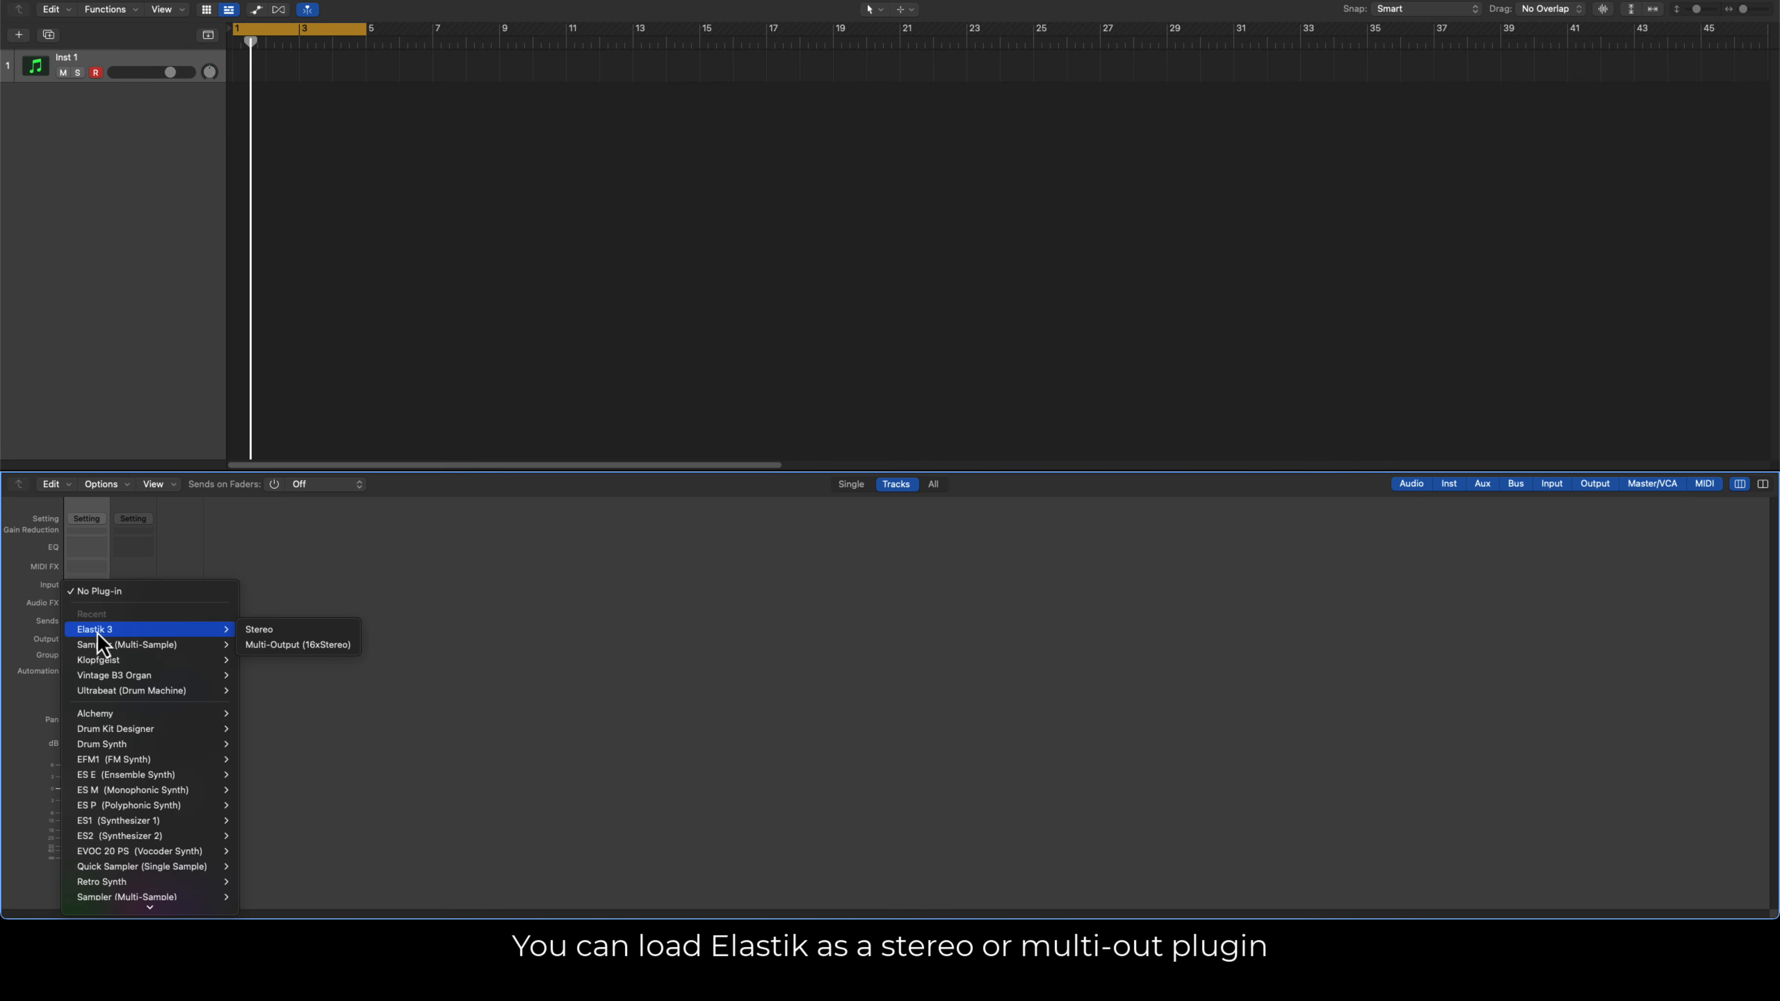
left_click(317, 647)
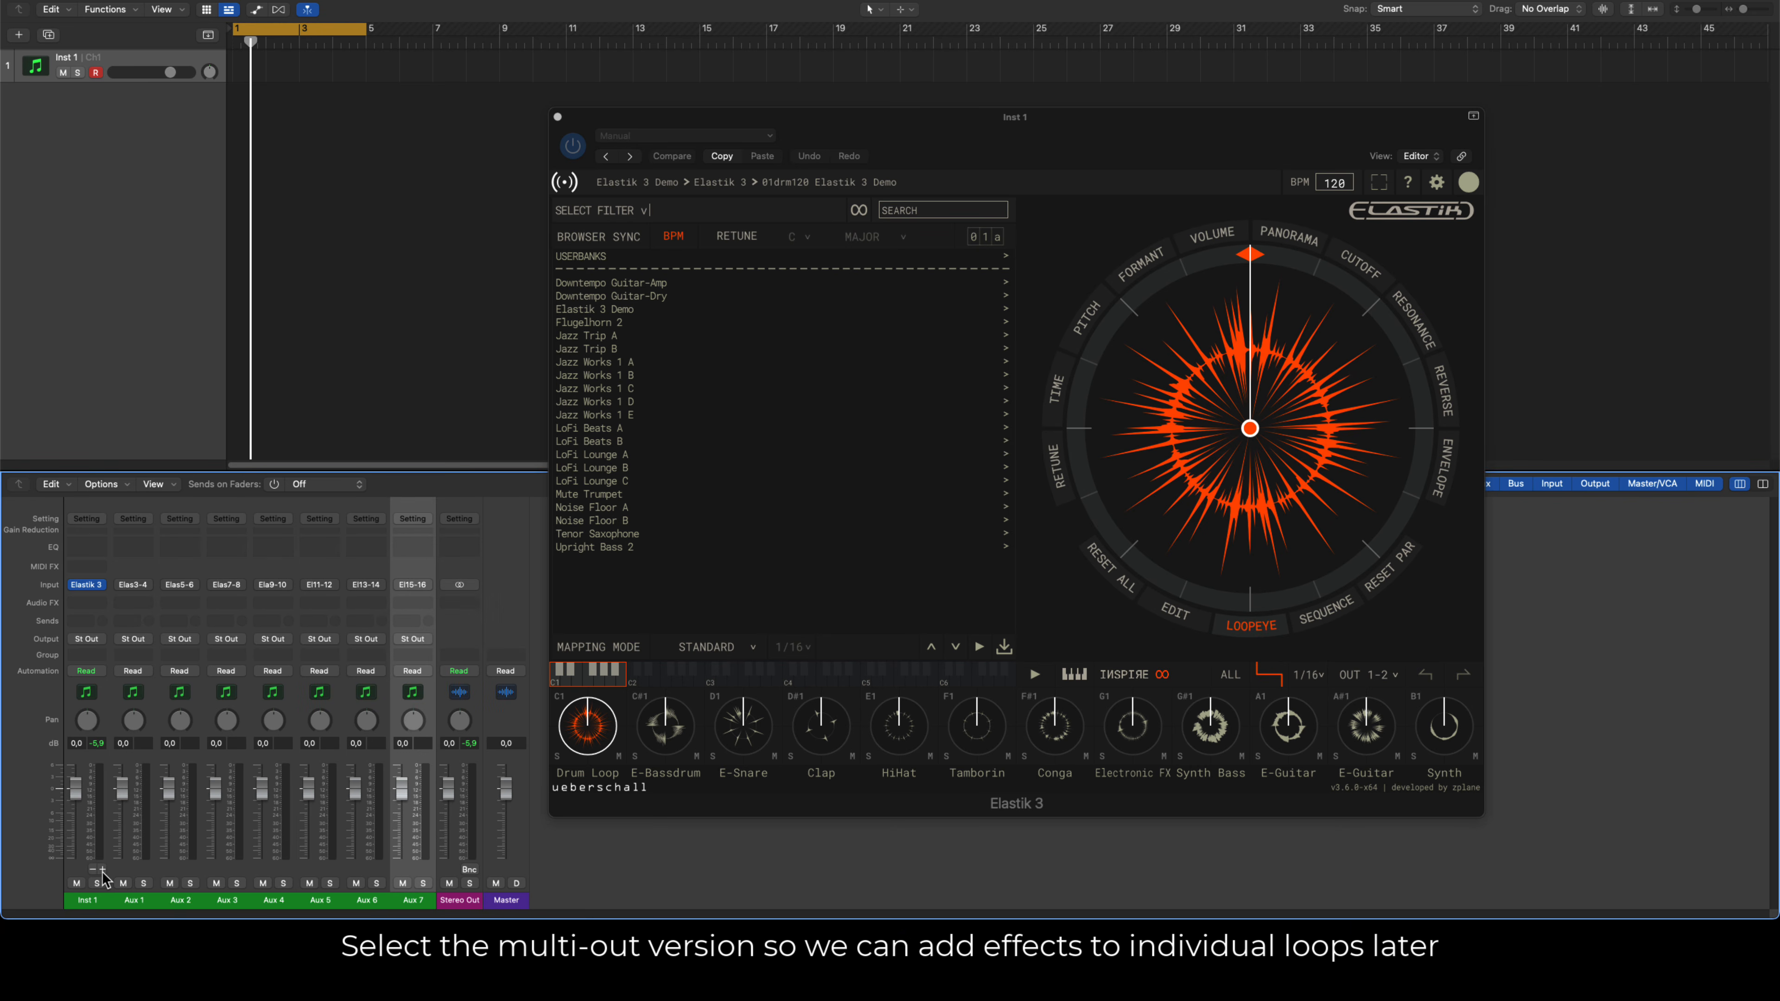
left_click(1366, 676)
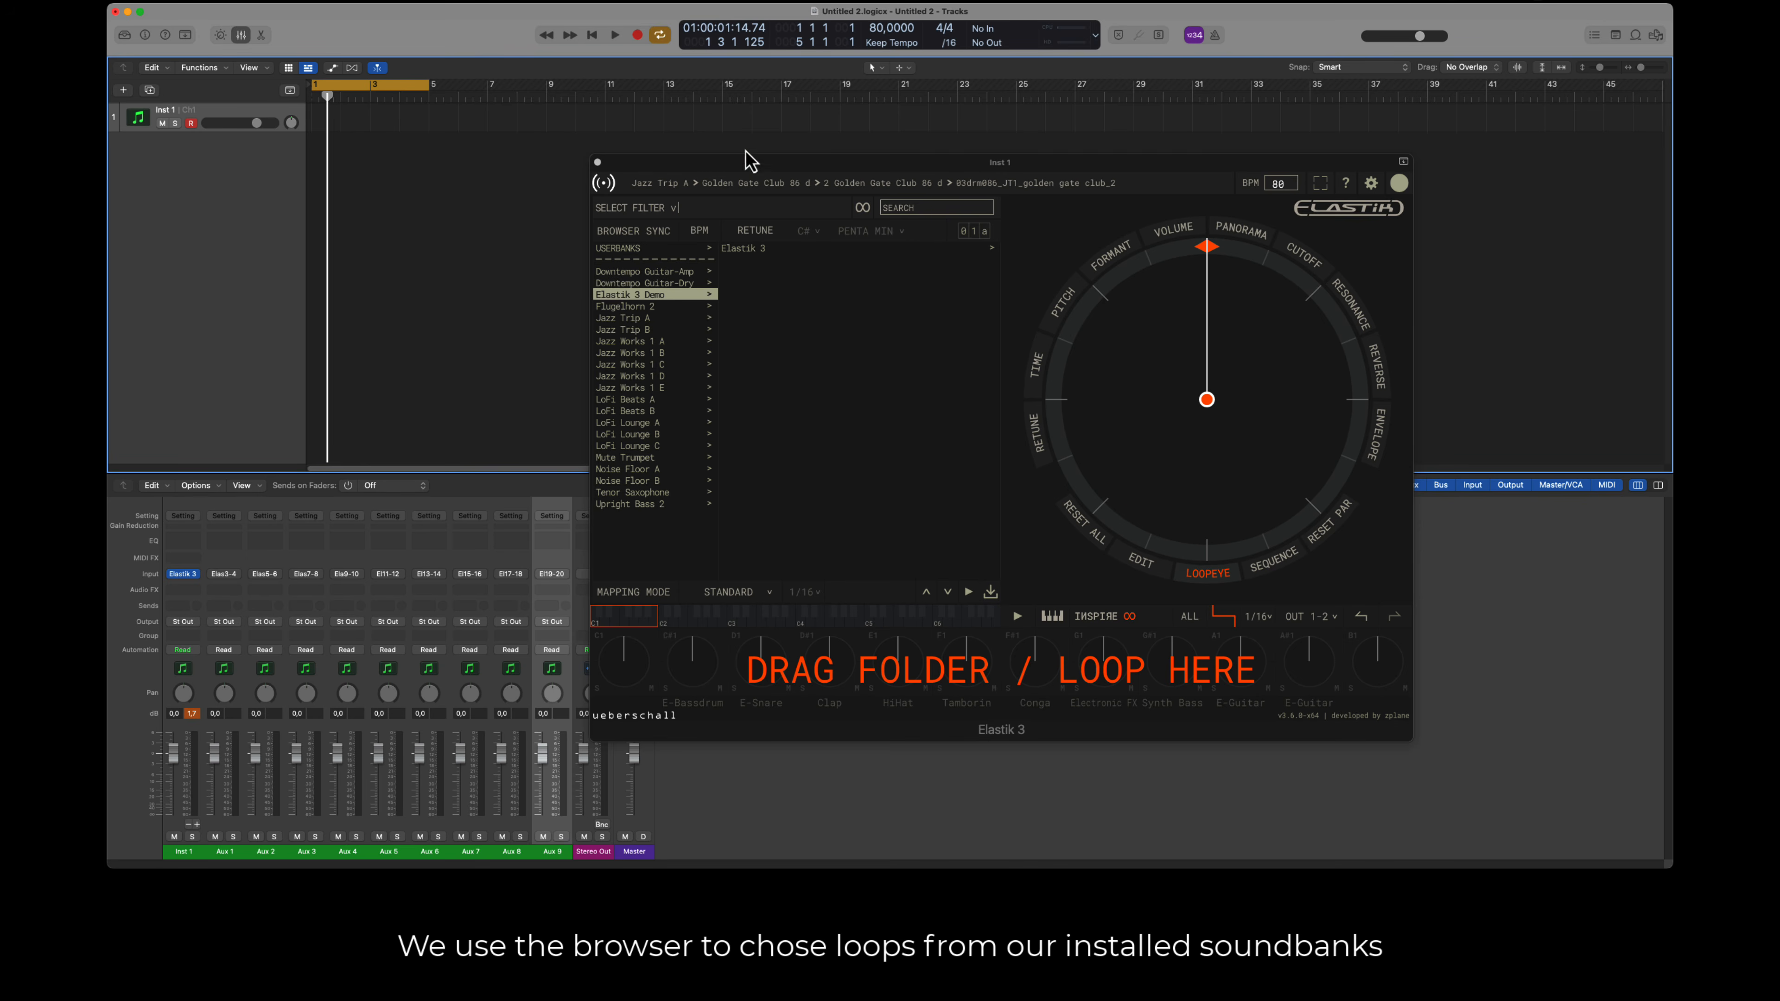
- Find the drum loop 03drm090_JT1_the good times_2 in Jazz Trip B, The Good Times 90 a, part 2, and prelisten it
left_click(621, 319)
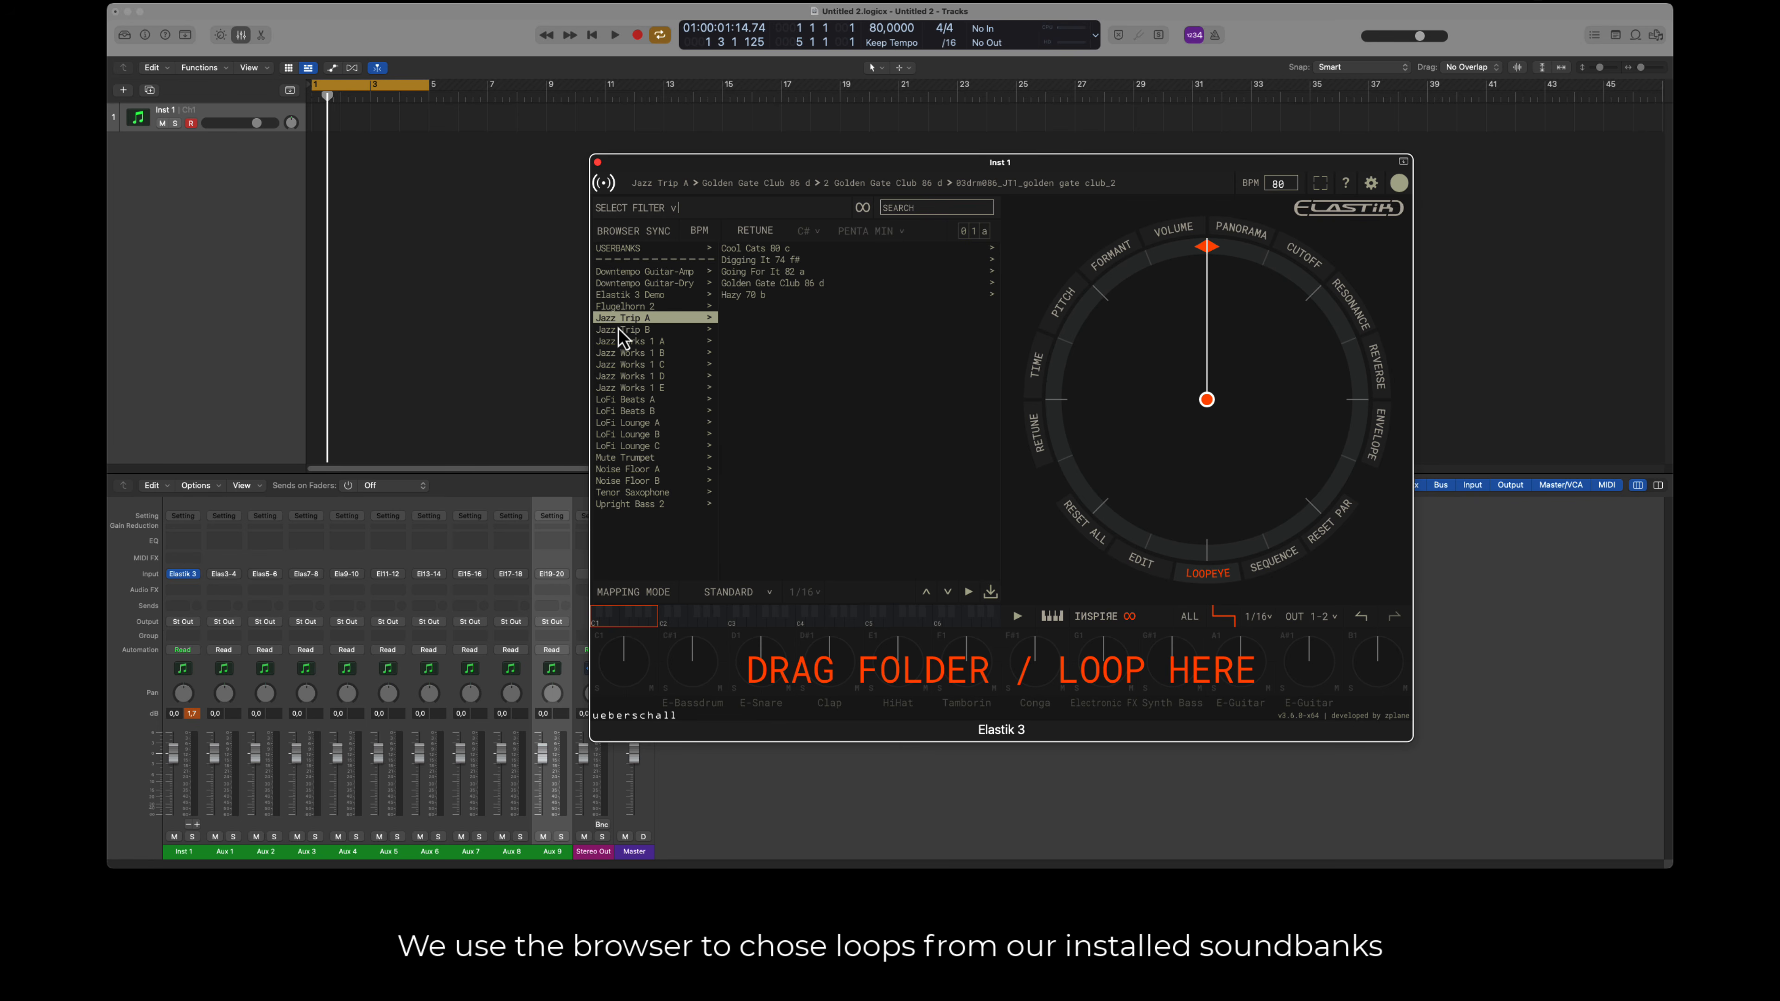
left_click(620, 331)
left_click(737, 296)
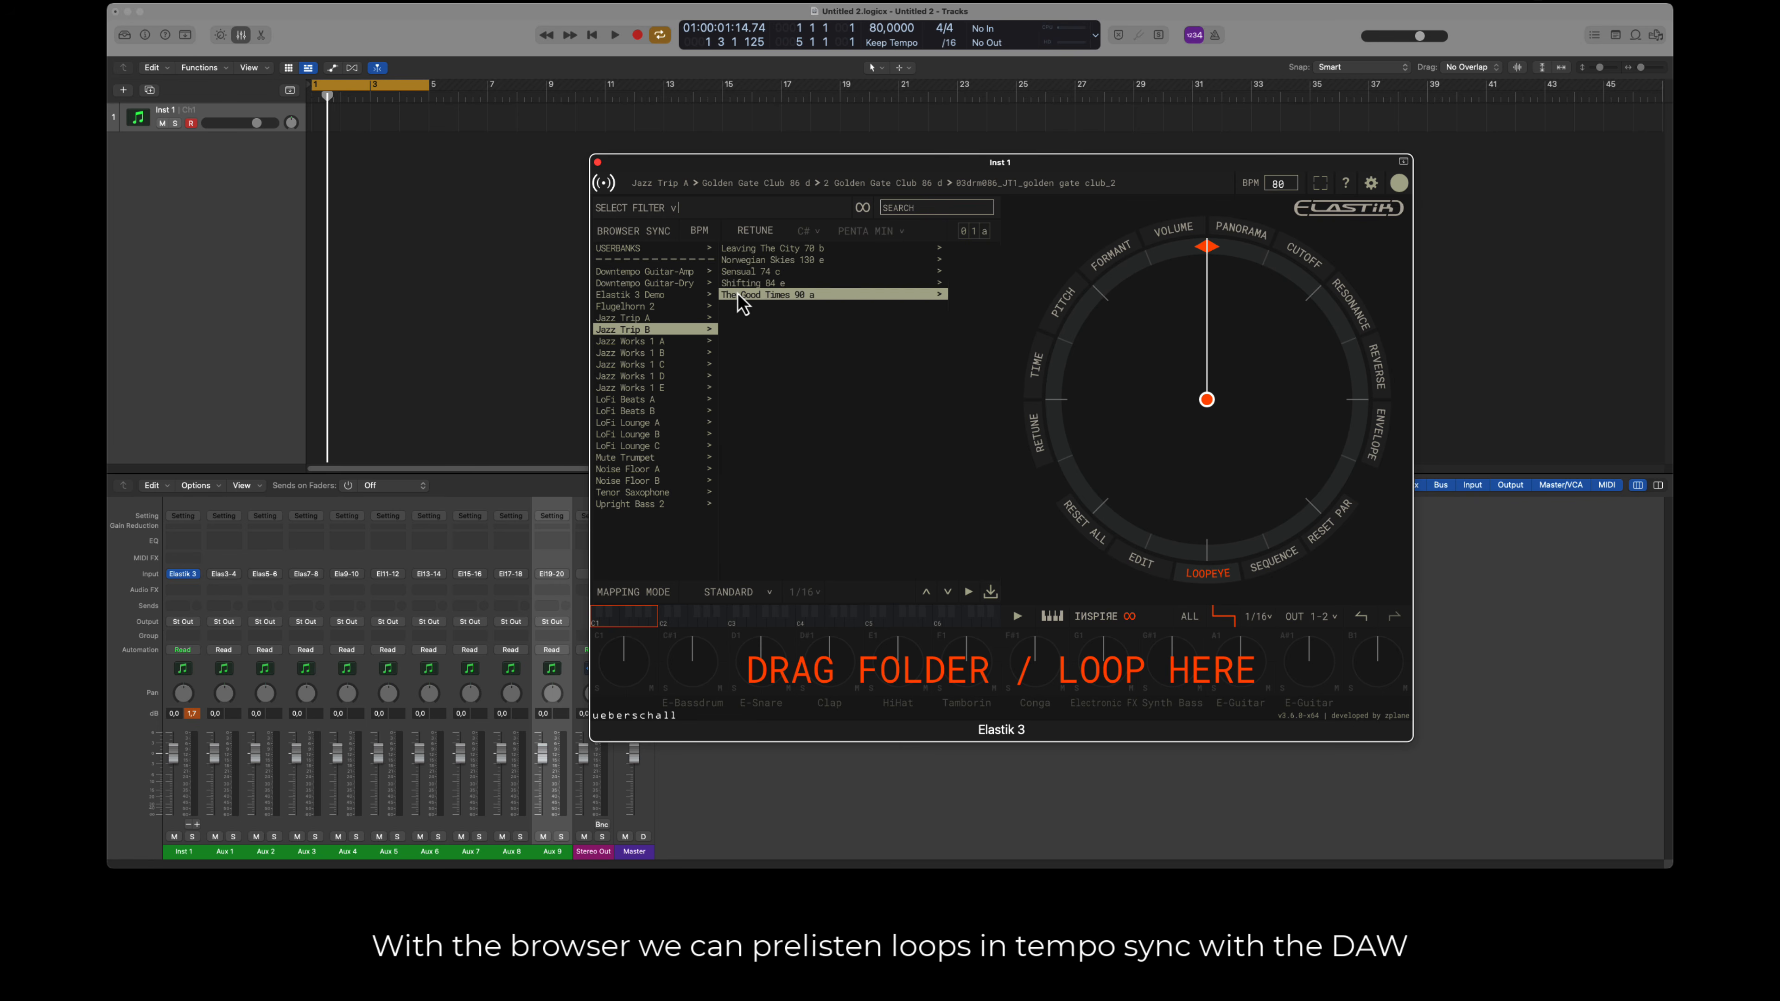
left_click(877, 266)
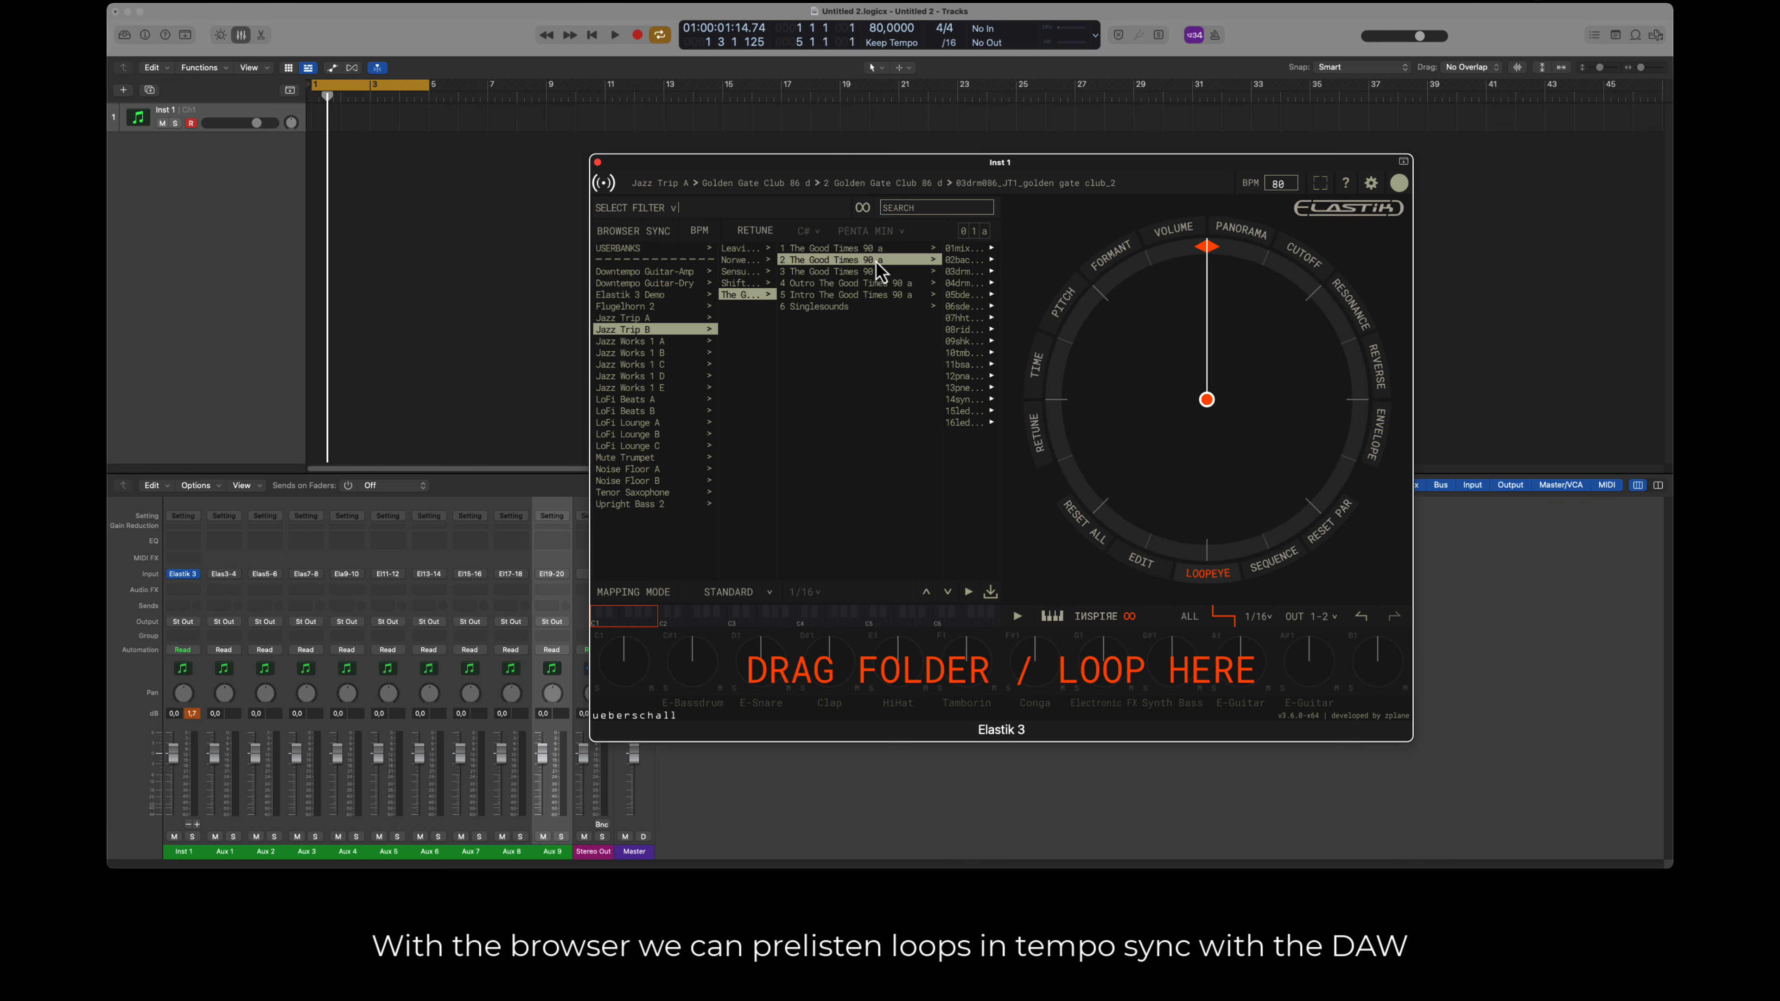
left_click(989, 273)
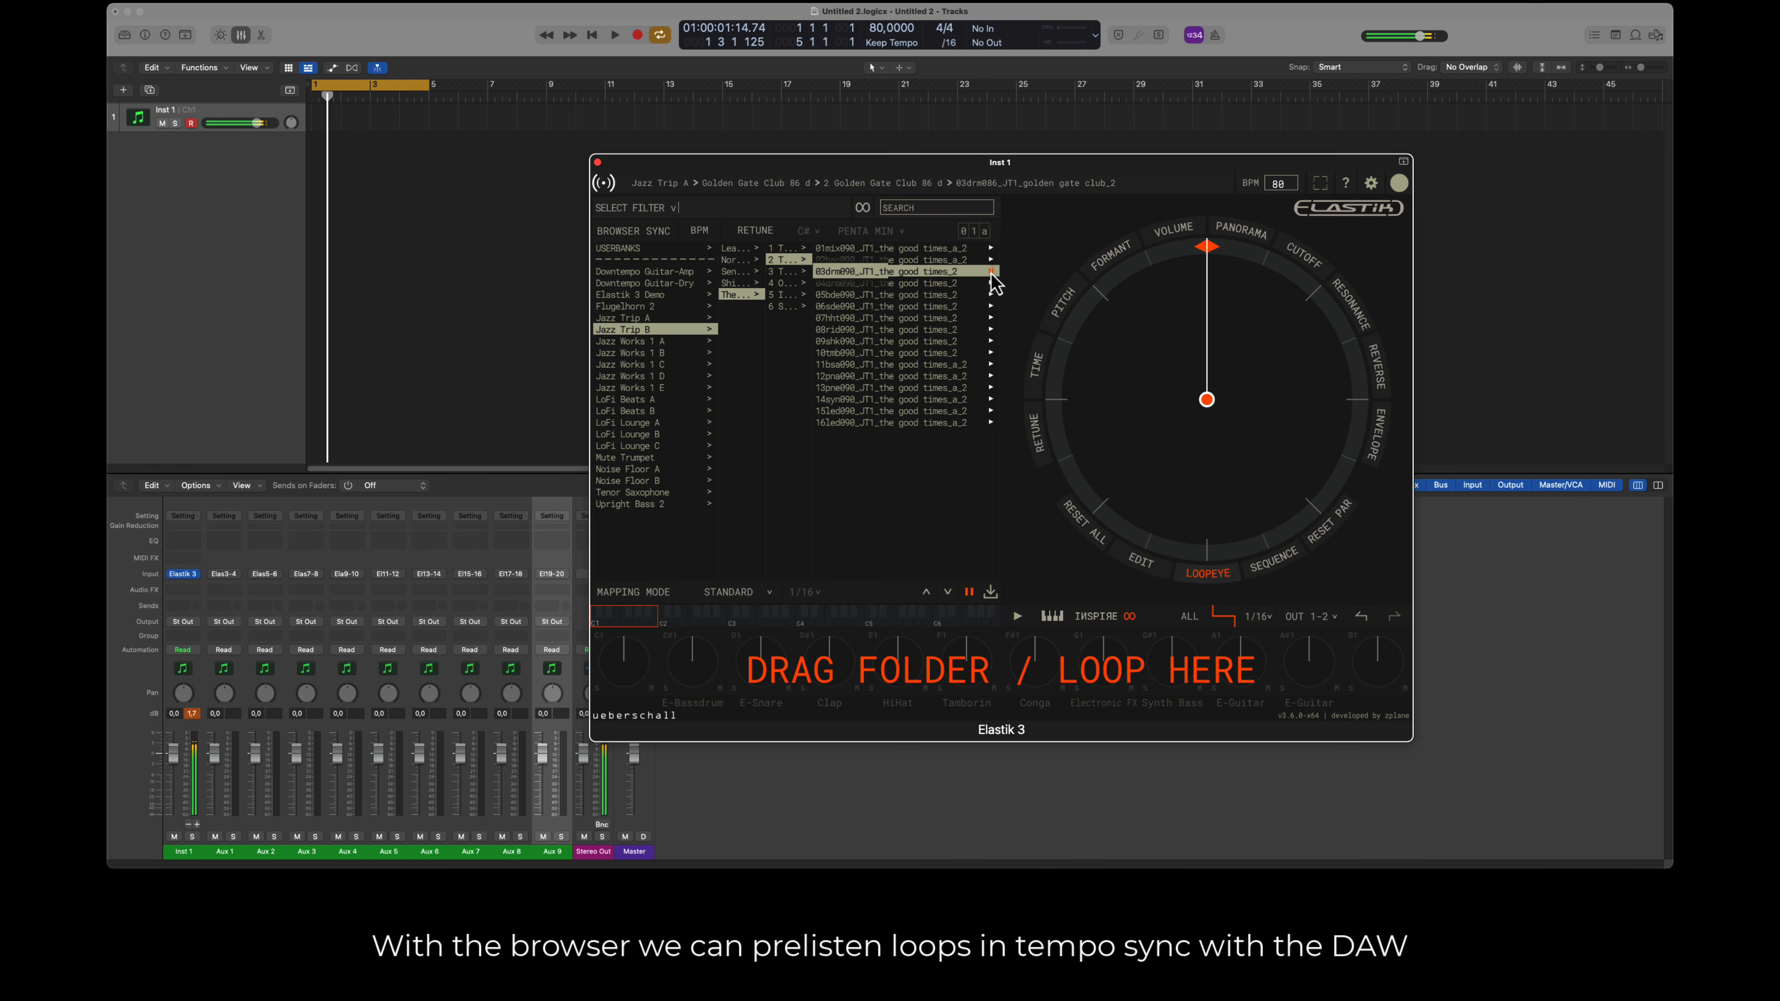
- Prelisten the Good Times drum loop with browser BPM sync enabled and load it onto the first pad, C1
left_click(990, 272)
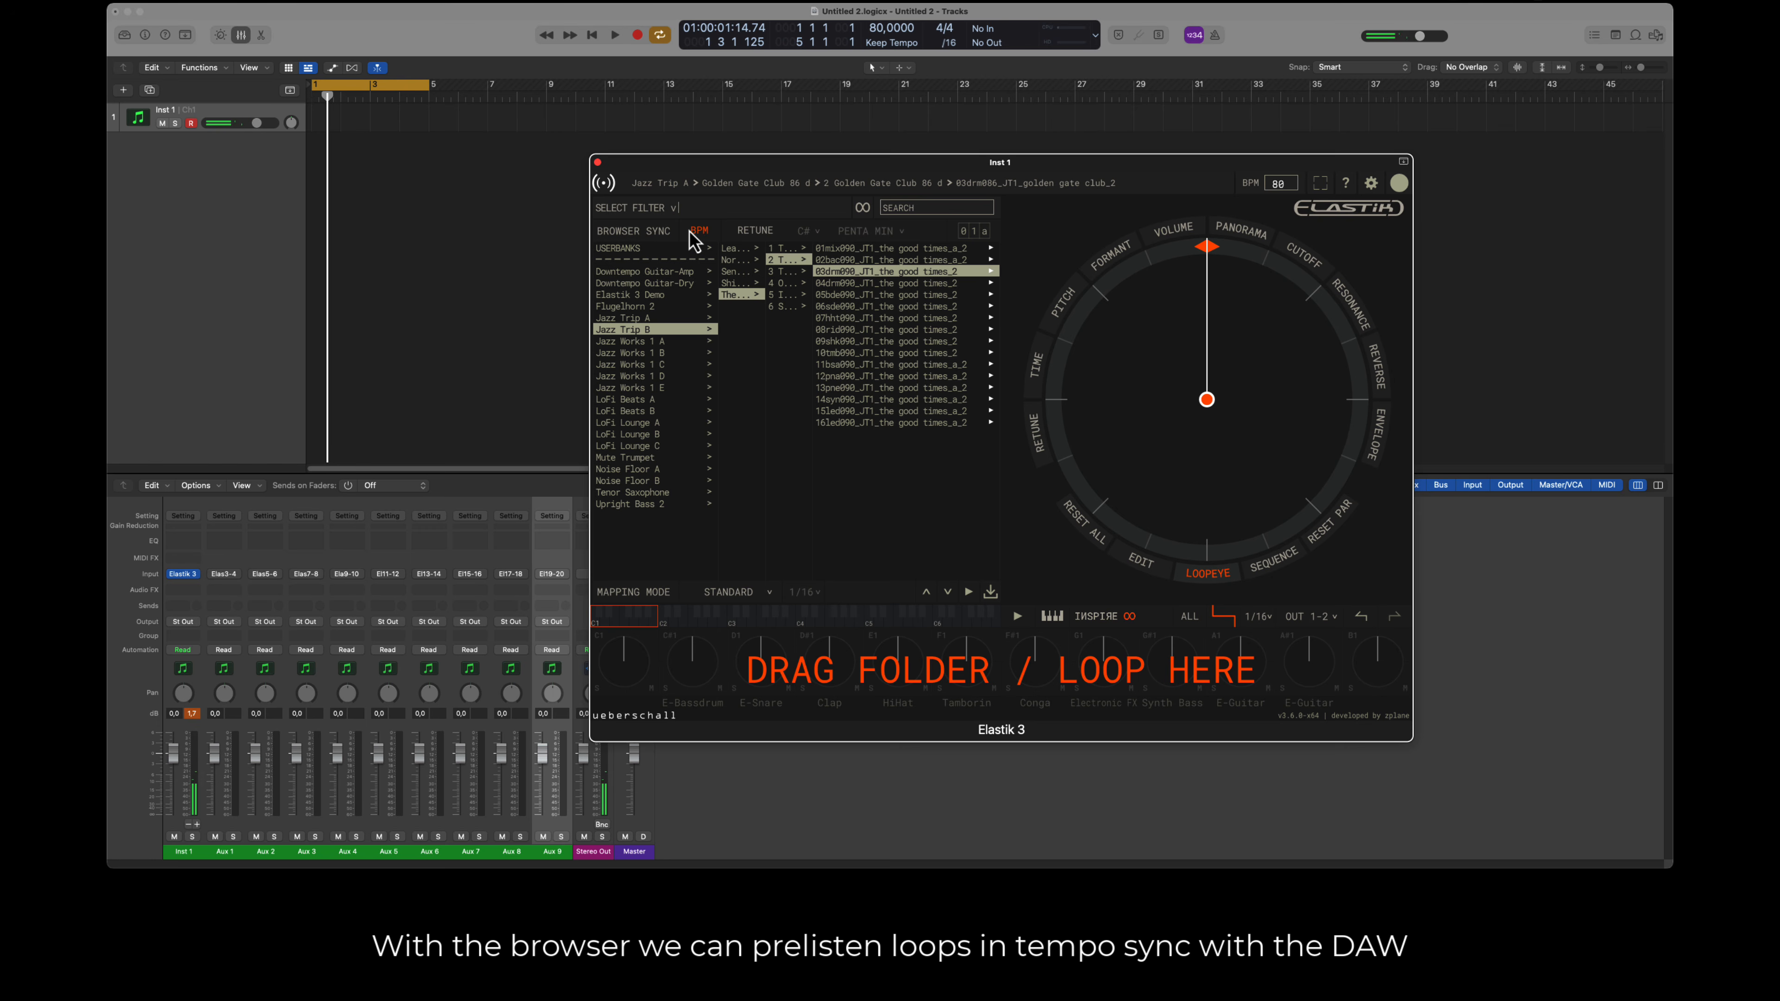
left_click(990, 272)
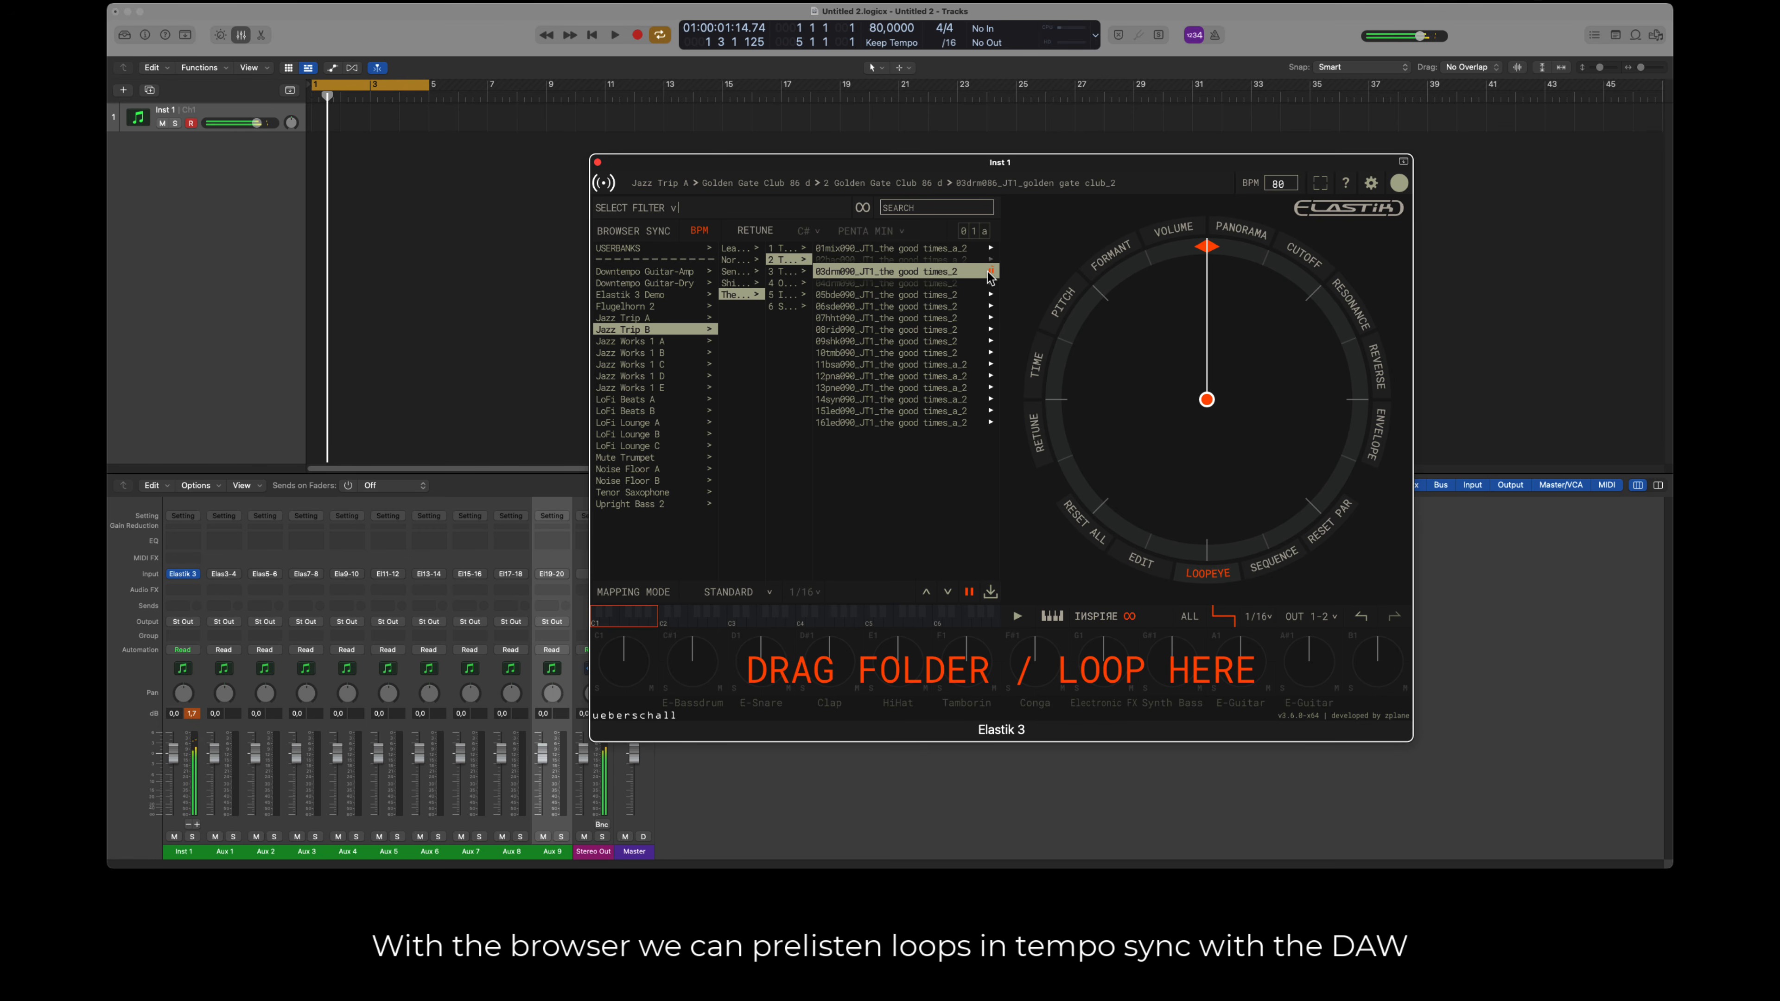
left_click_drag(990, 275, 614, 658)
- Prelisten the loop 20pna080_JT1_cool cats_c_1 from Jazz Trip A, part 1, without and with ReTune sync enabled
left_click(670, 317)
left_click(777, 253)
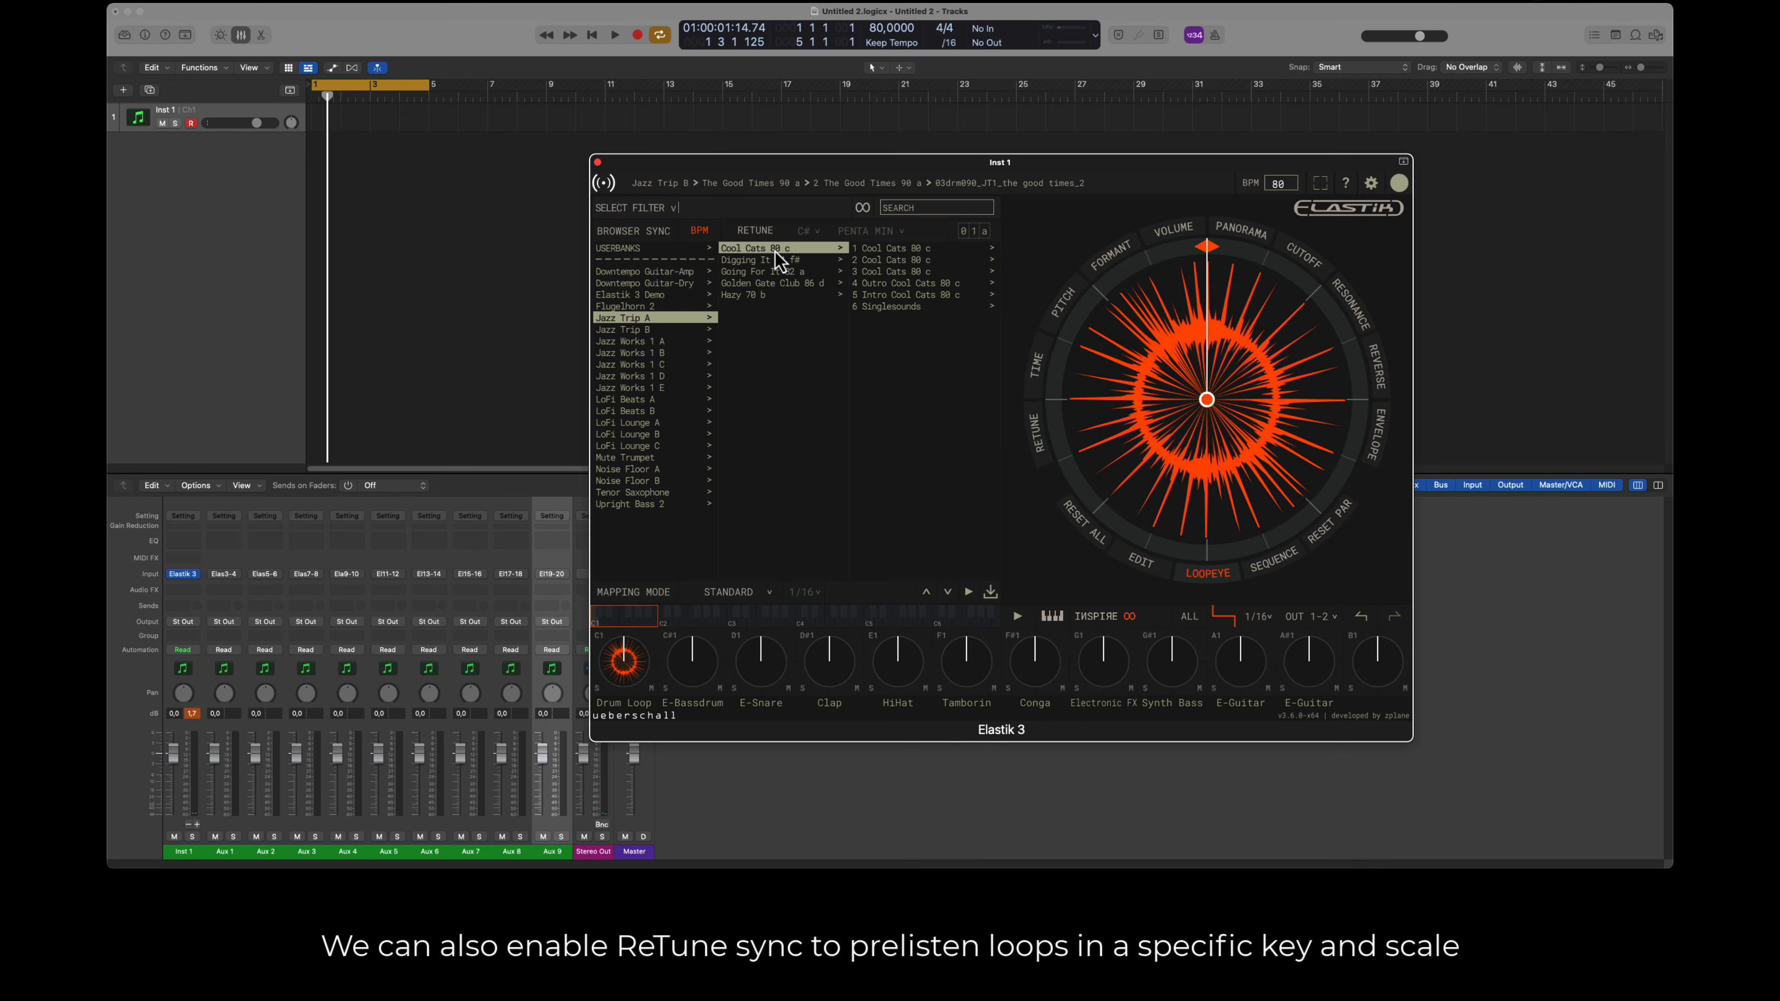
left_click(875, 249)
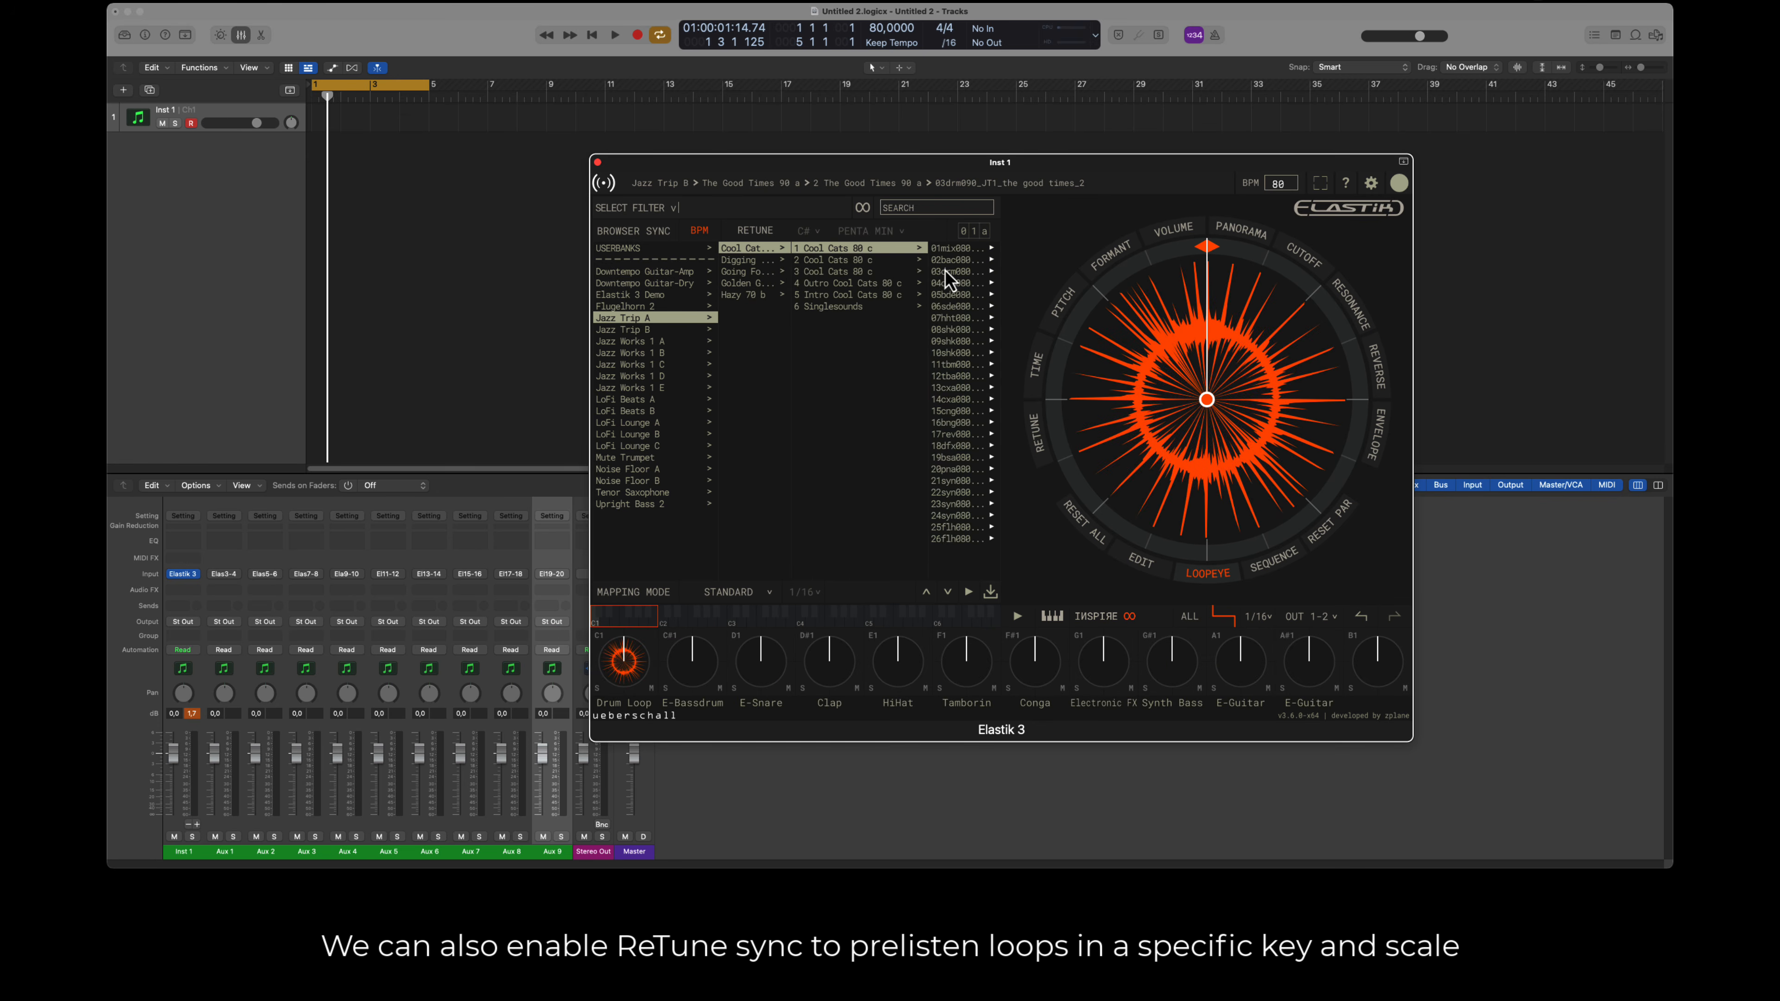
left_click(991, 470)
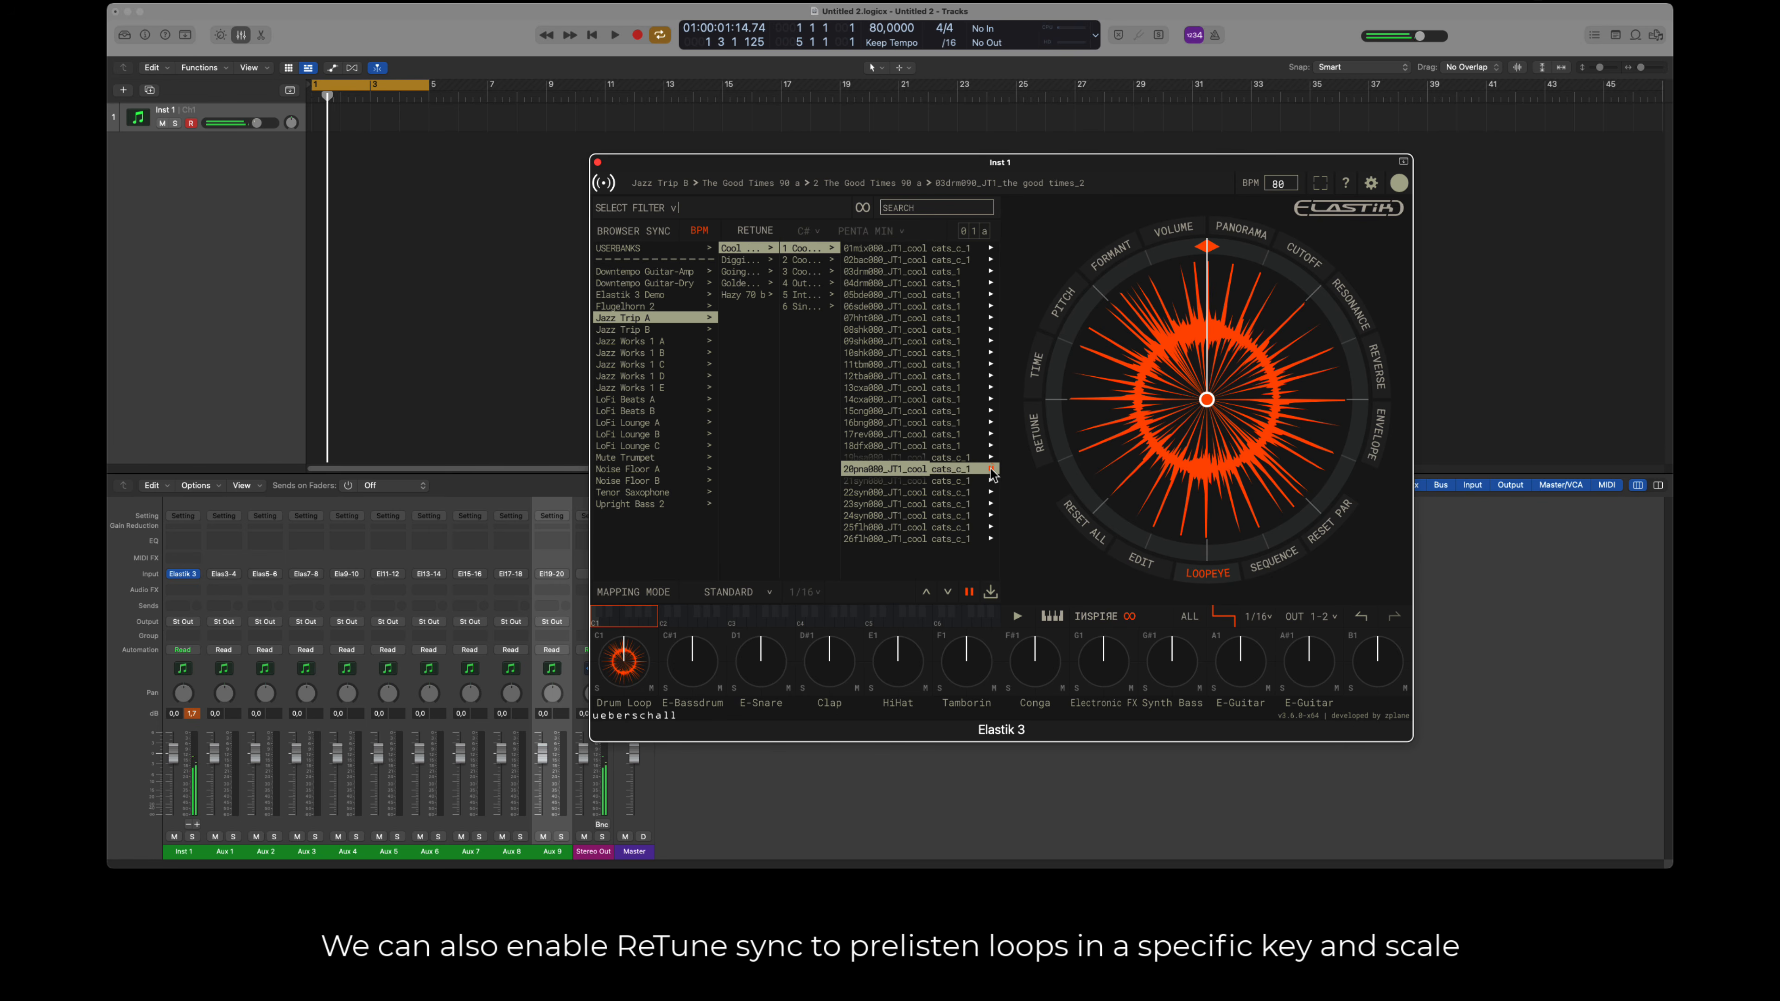
left_click(756, 234)
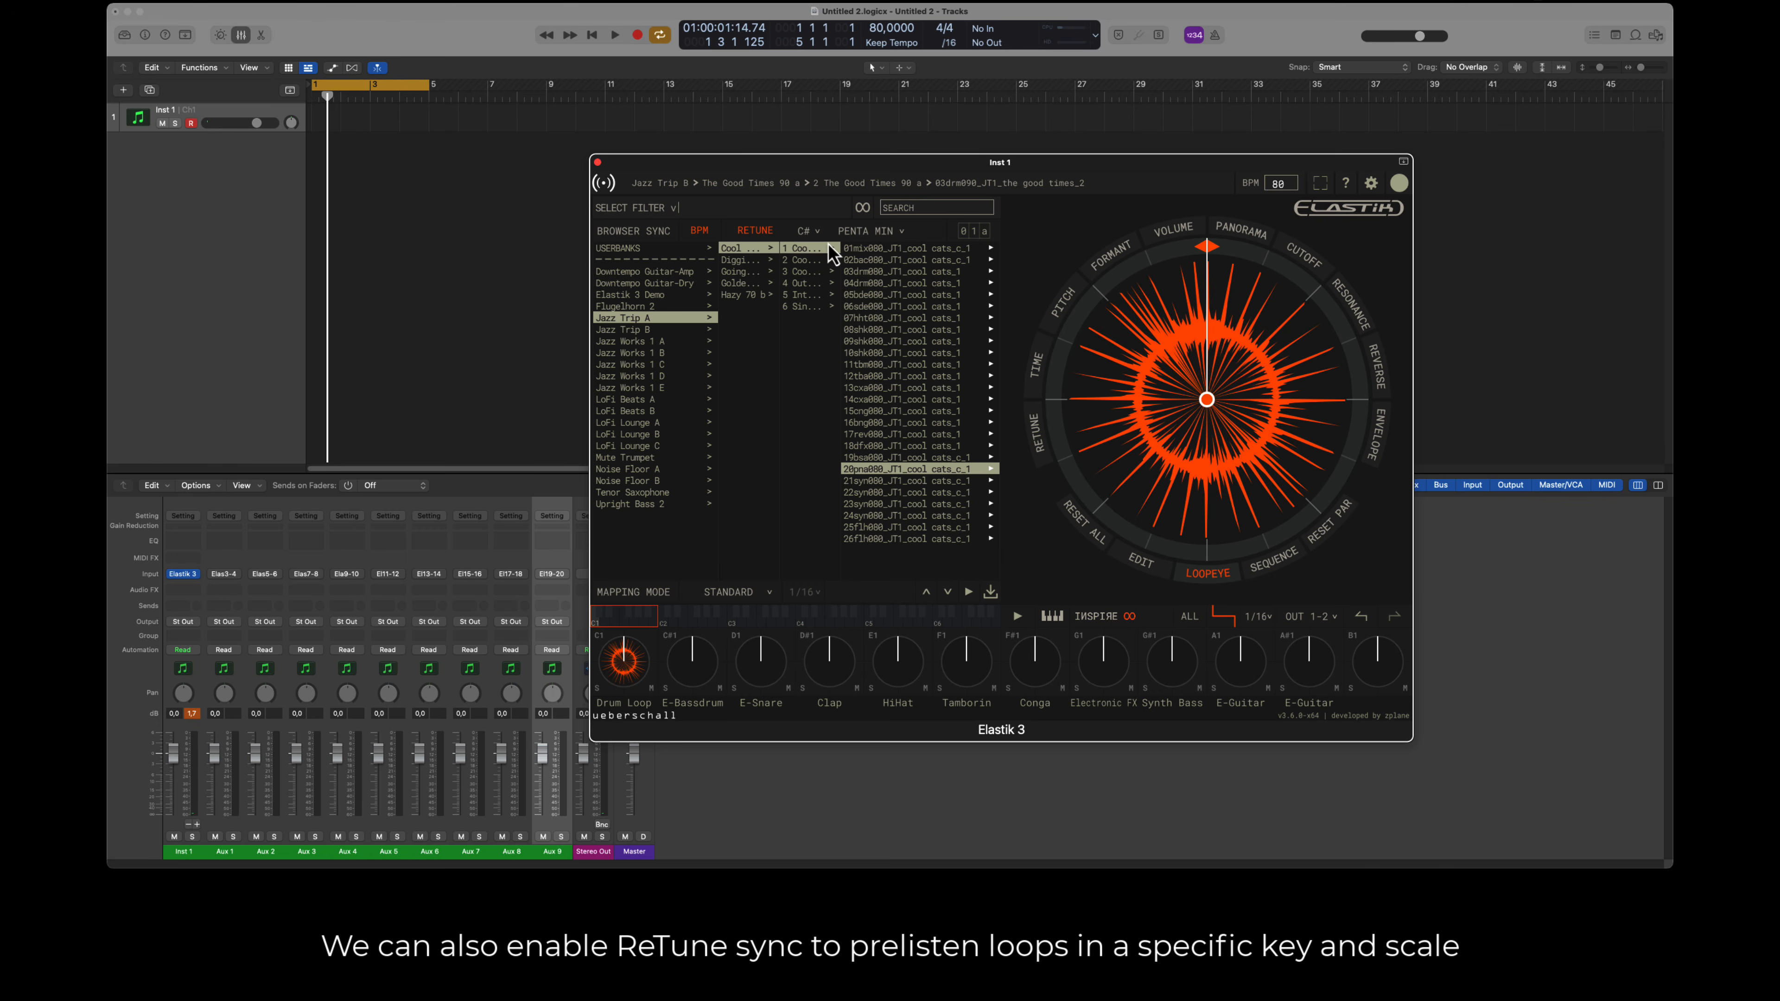
left_click(991, 469)
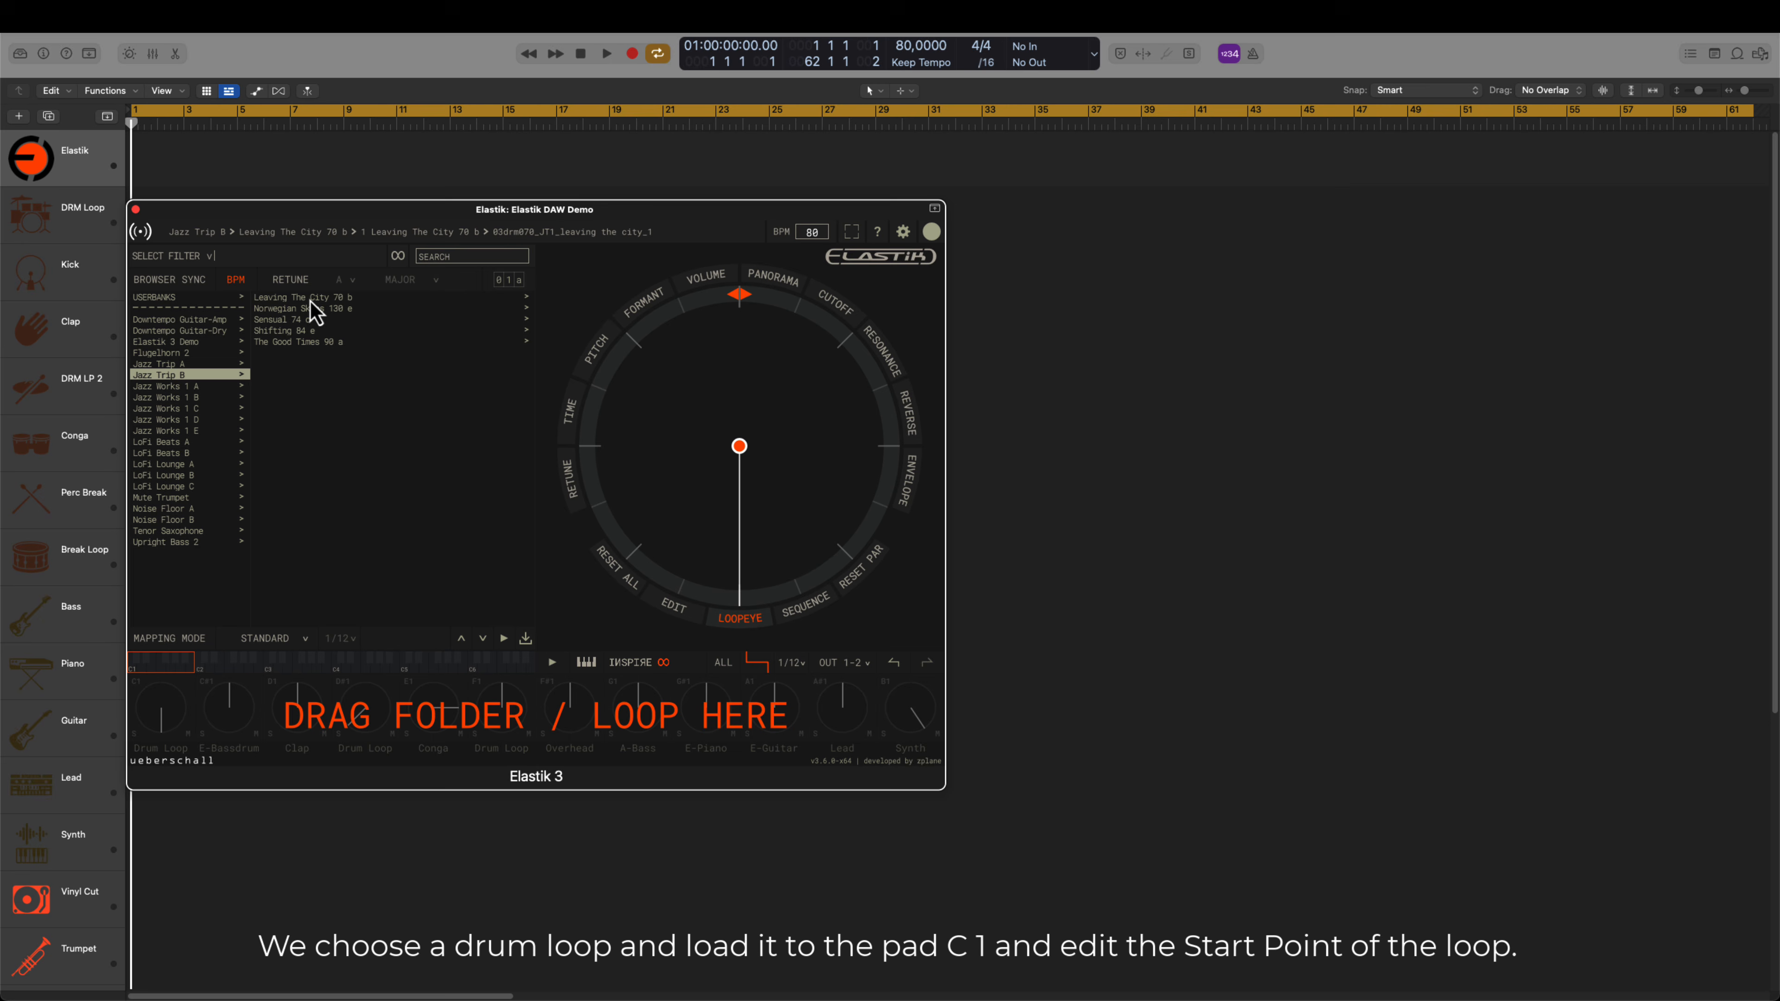
- Load the drum loop 03drm070_JT1_leaving the city_1 from Jazz Trip B, Leaving The City 70 b, part 1, onto pad C1
left_click(311, 298)
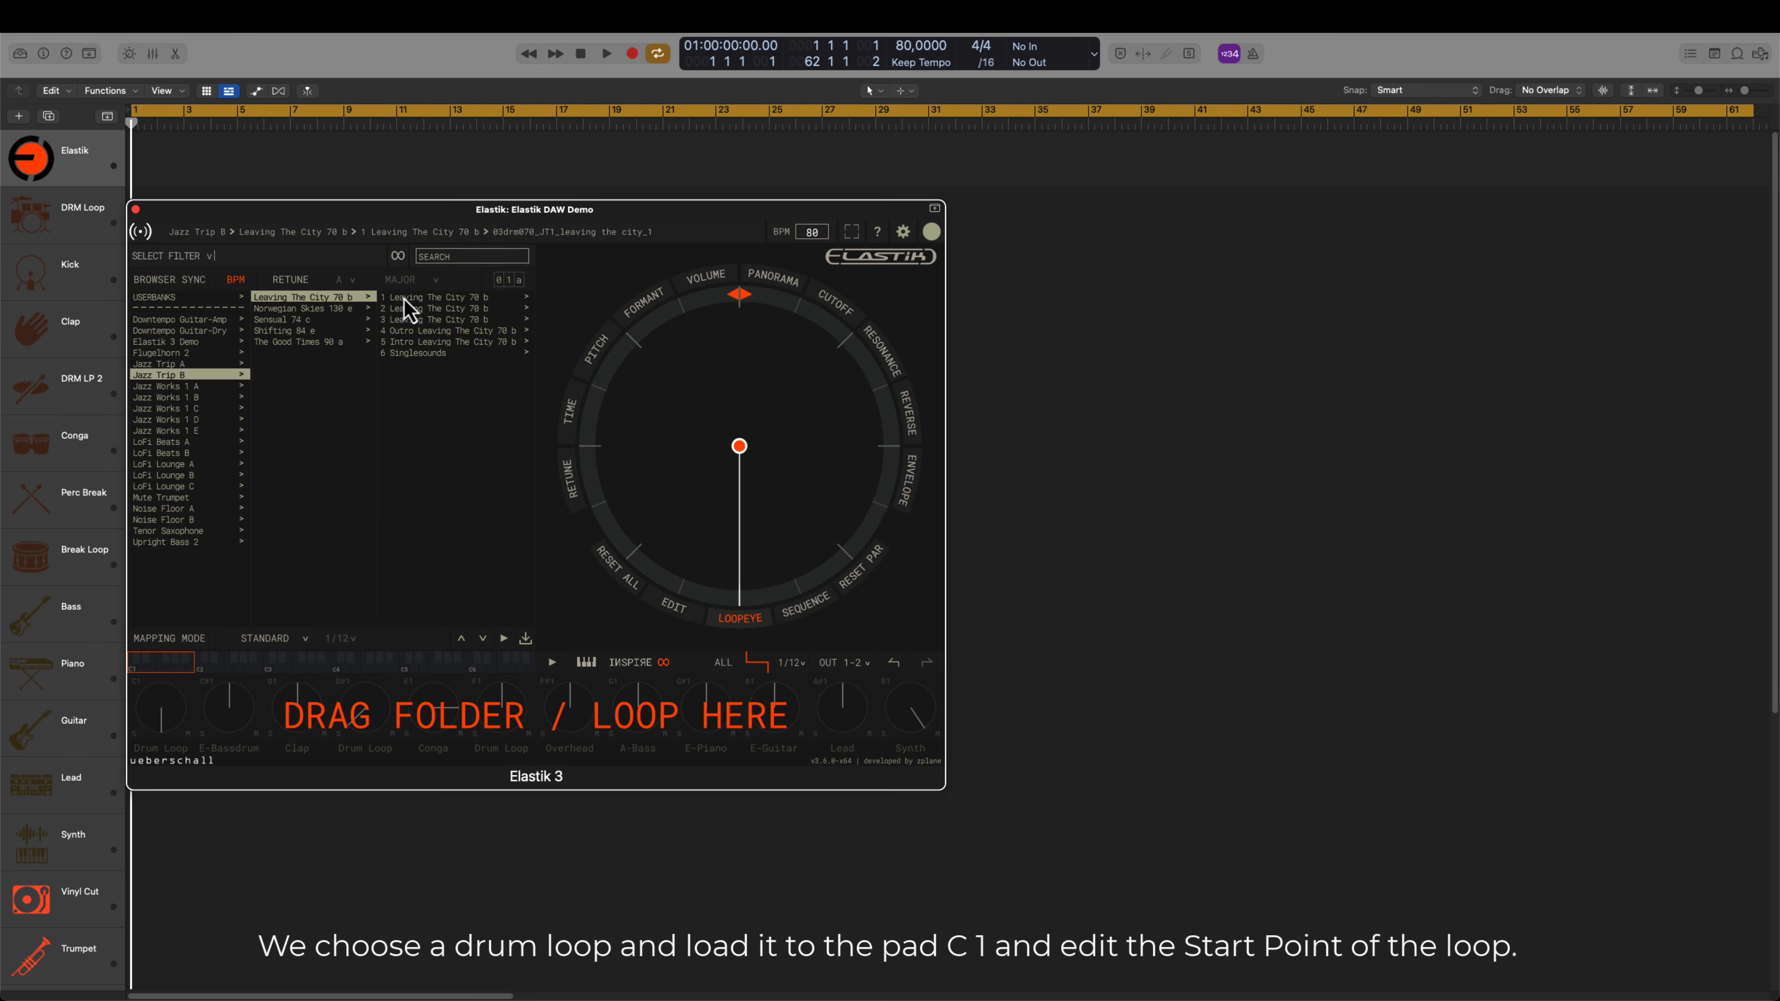
left_click(462, 300)
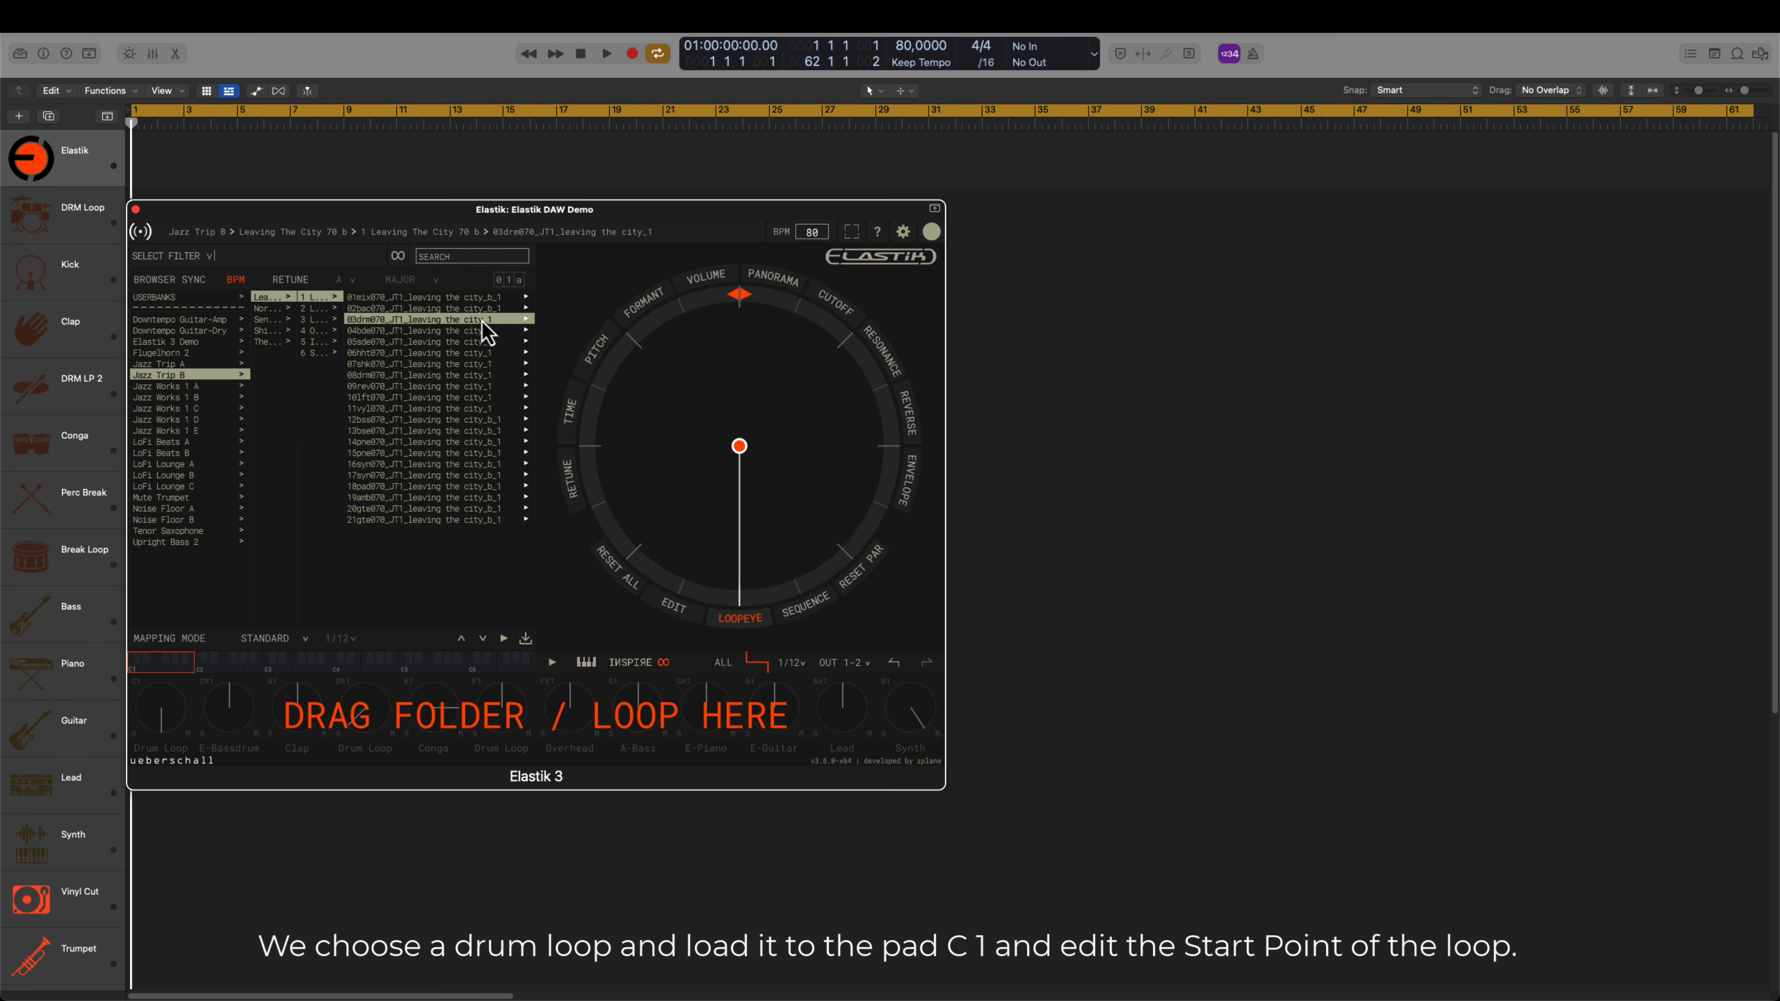
left_click_drag(484, 324, 161, 707)
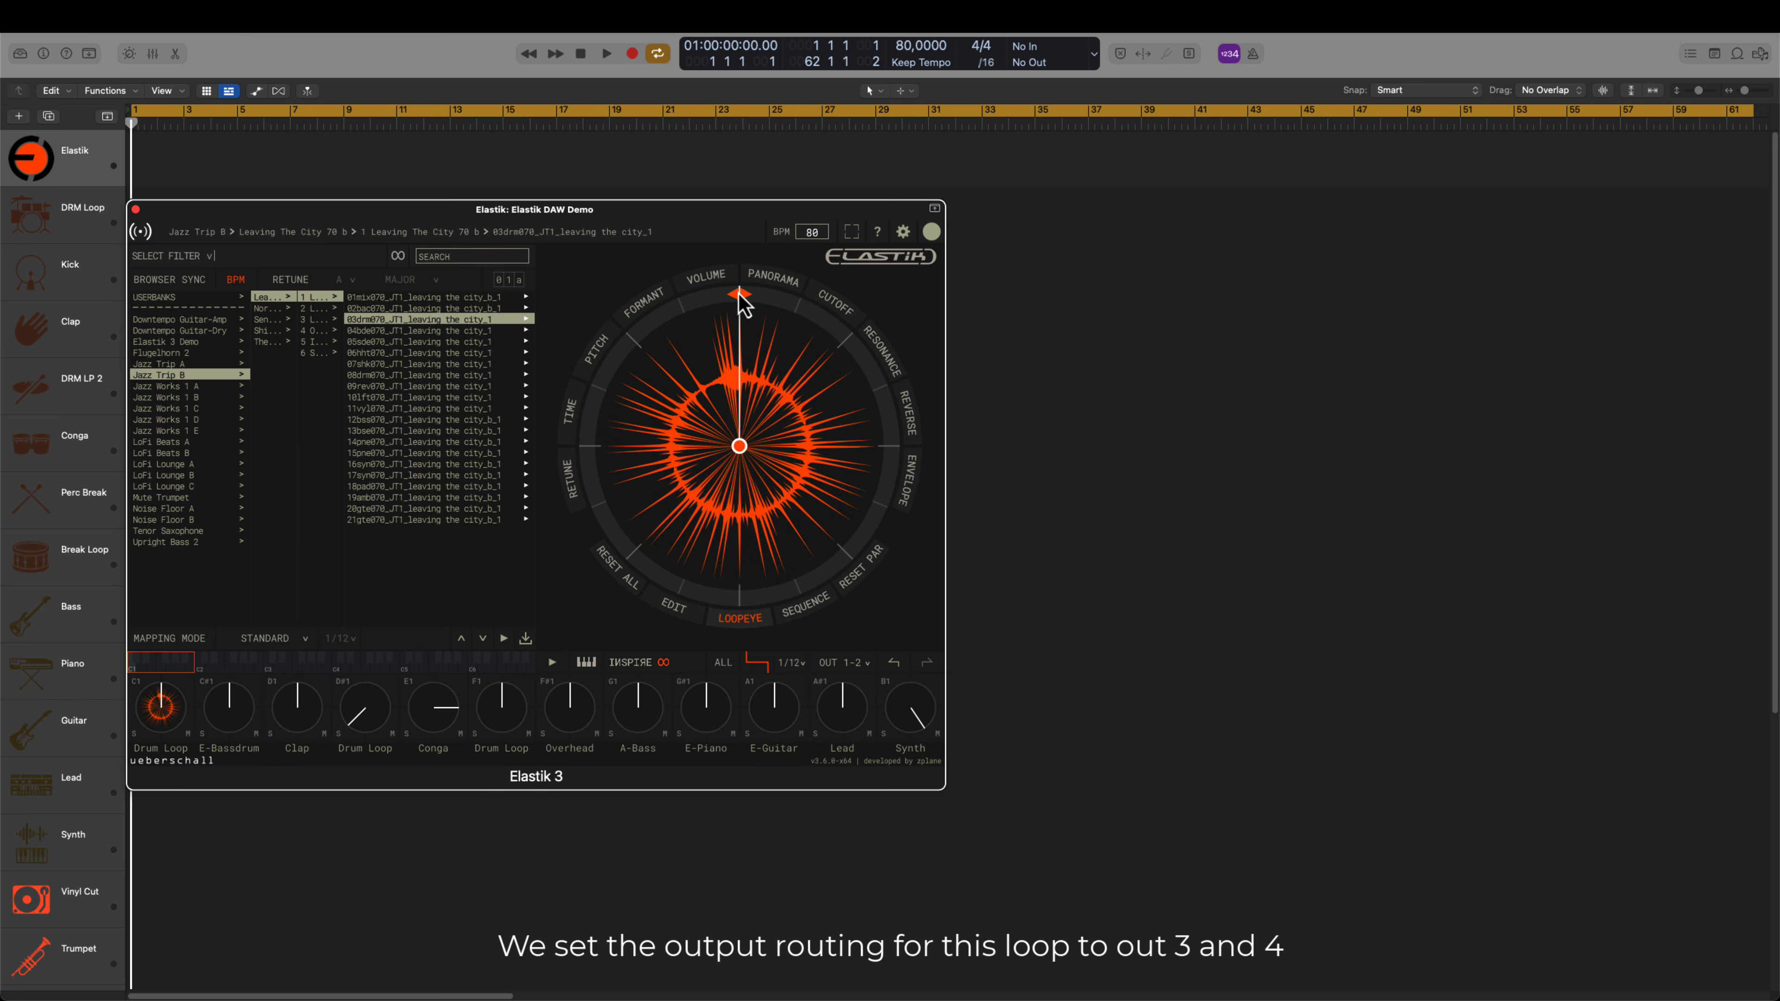
- Move the drum loop's start point to the loop's halfway position and route its pad to OUT 3-4
mouse_move(743, 303)
left_mouse_down()
mouse_move(783, 537)
mouse_move(739, 603)
left_mouse_up()
left_click(842, 665)
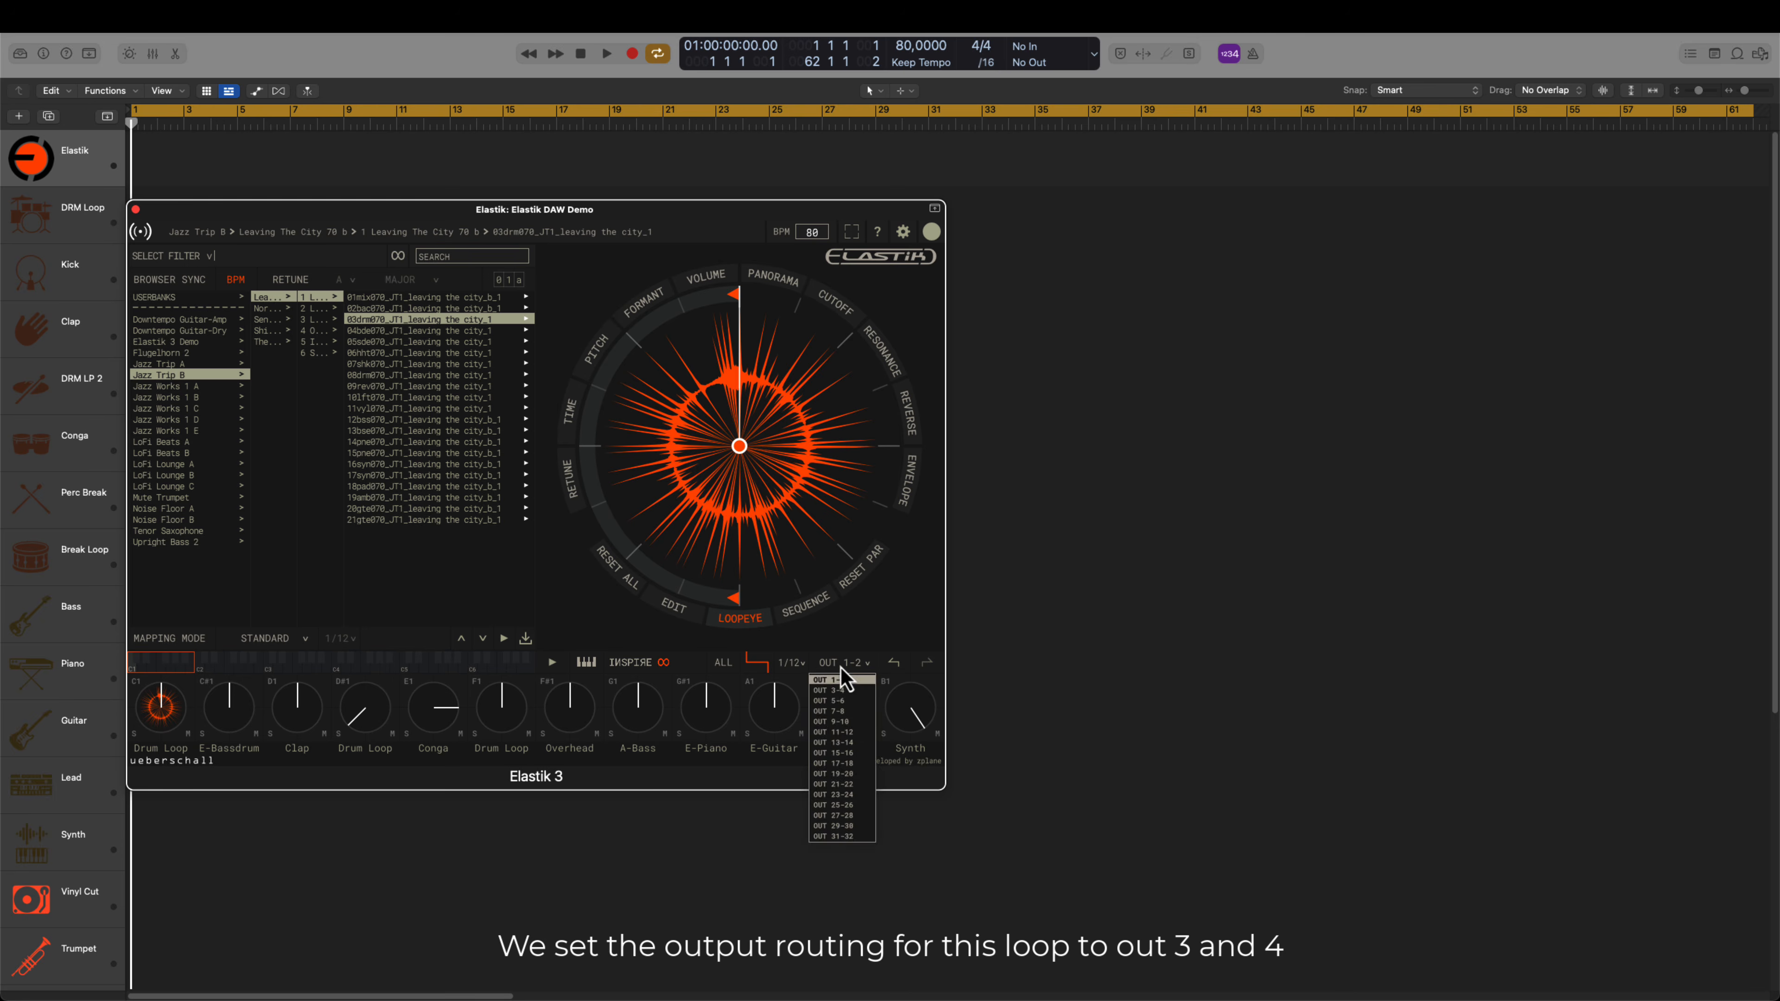
left_click(838, 690)
- Create a MIDI region on the Elastik track from bar 1 to bar 9 and name it Drumloop Parts
left_click(1134, 300)
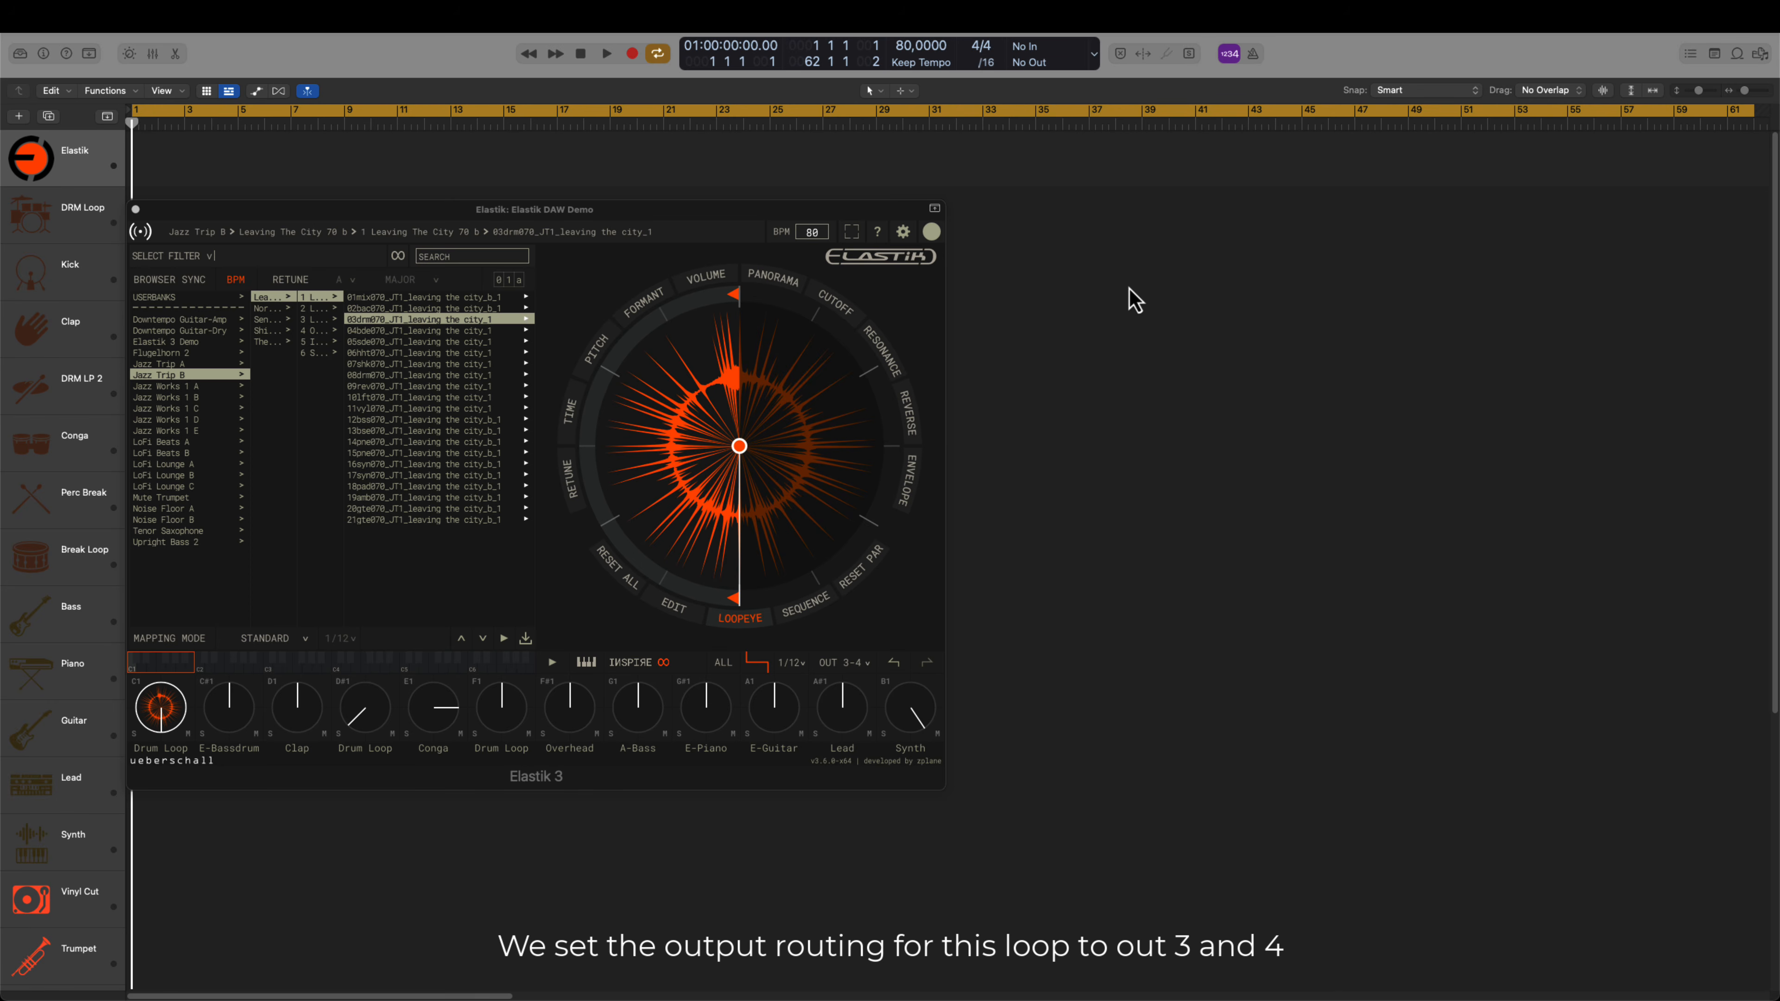
right_click(144, 156)
left_click(175, 161)
left_click_drag(155, 180, 342, 184)
double_click(198, 137)
type("Drumloop Parts")
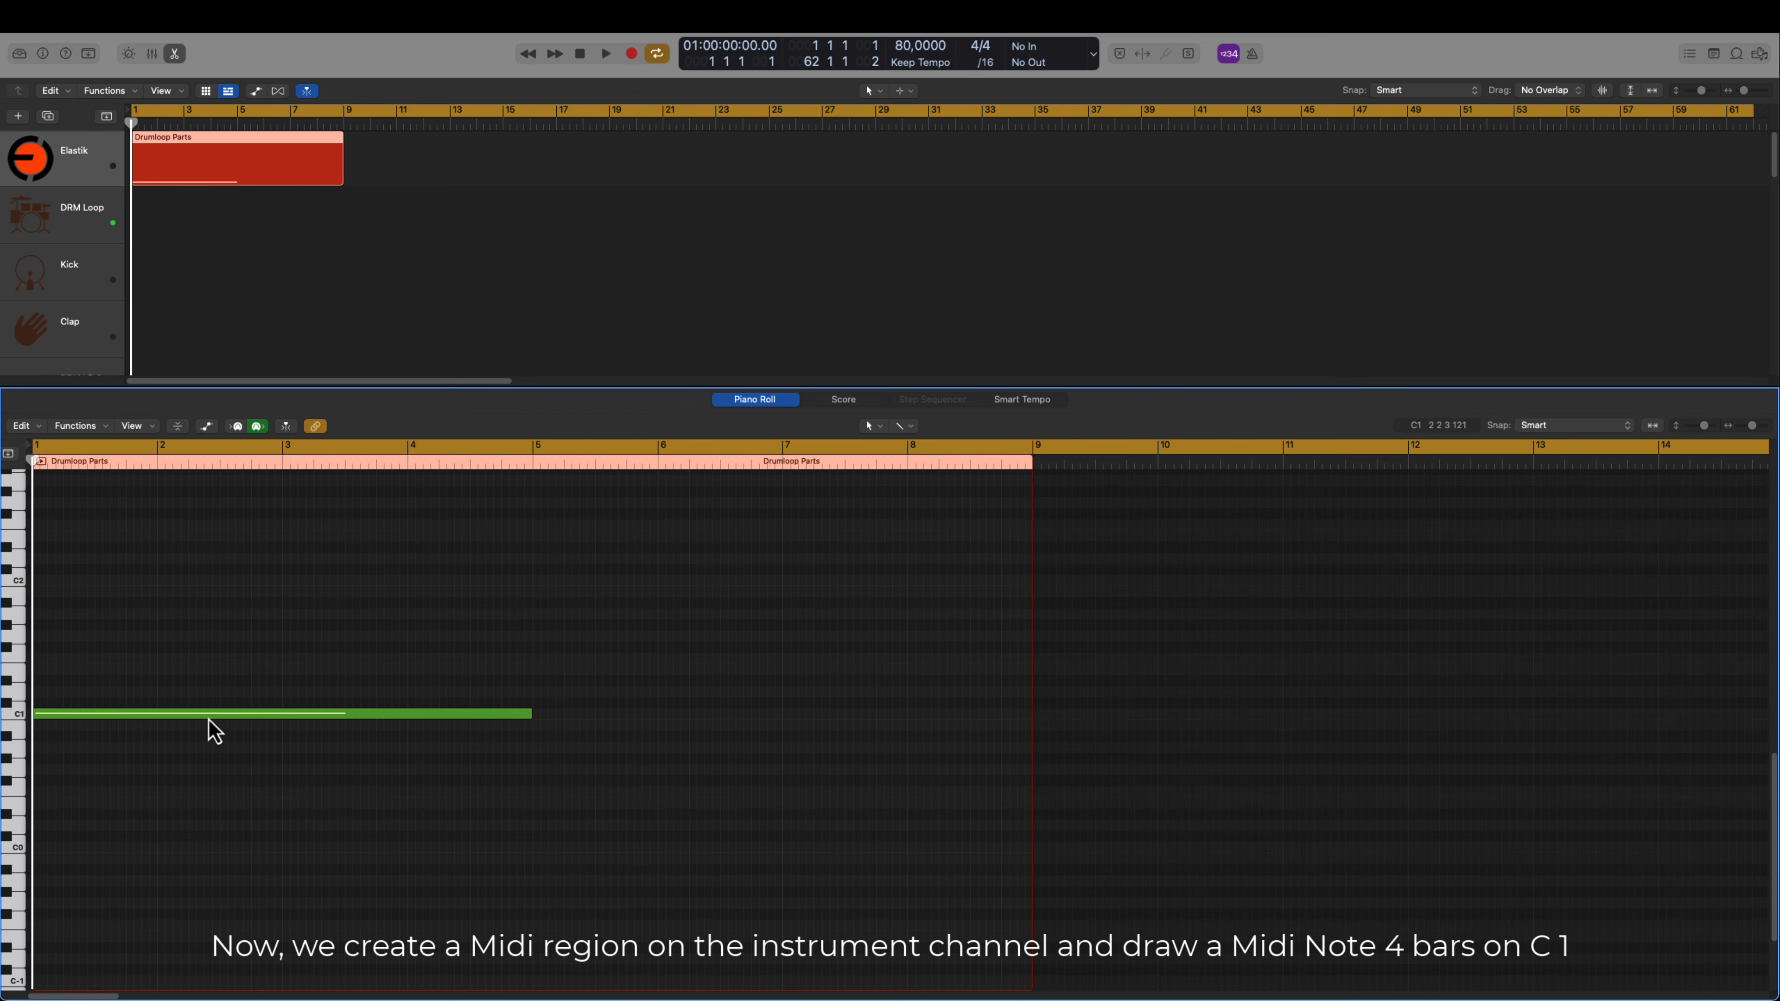
- Duplicate the four-bar C1 note so the copy starts at bar 5, and play back the drum loop
left_click_drag(202, 716, 701, 715)
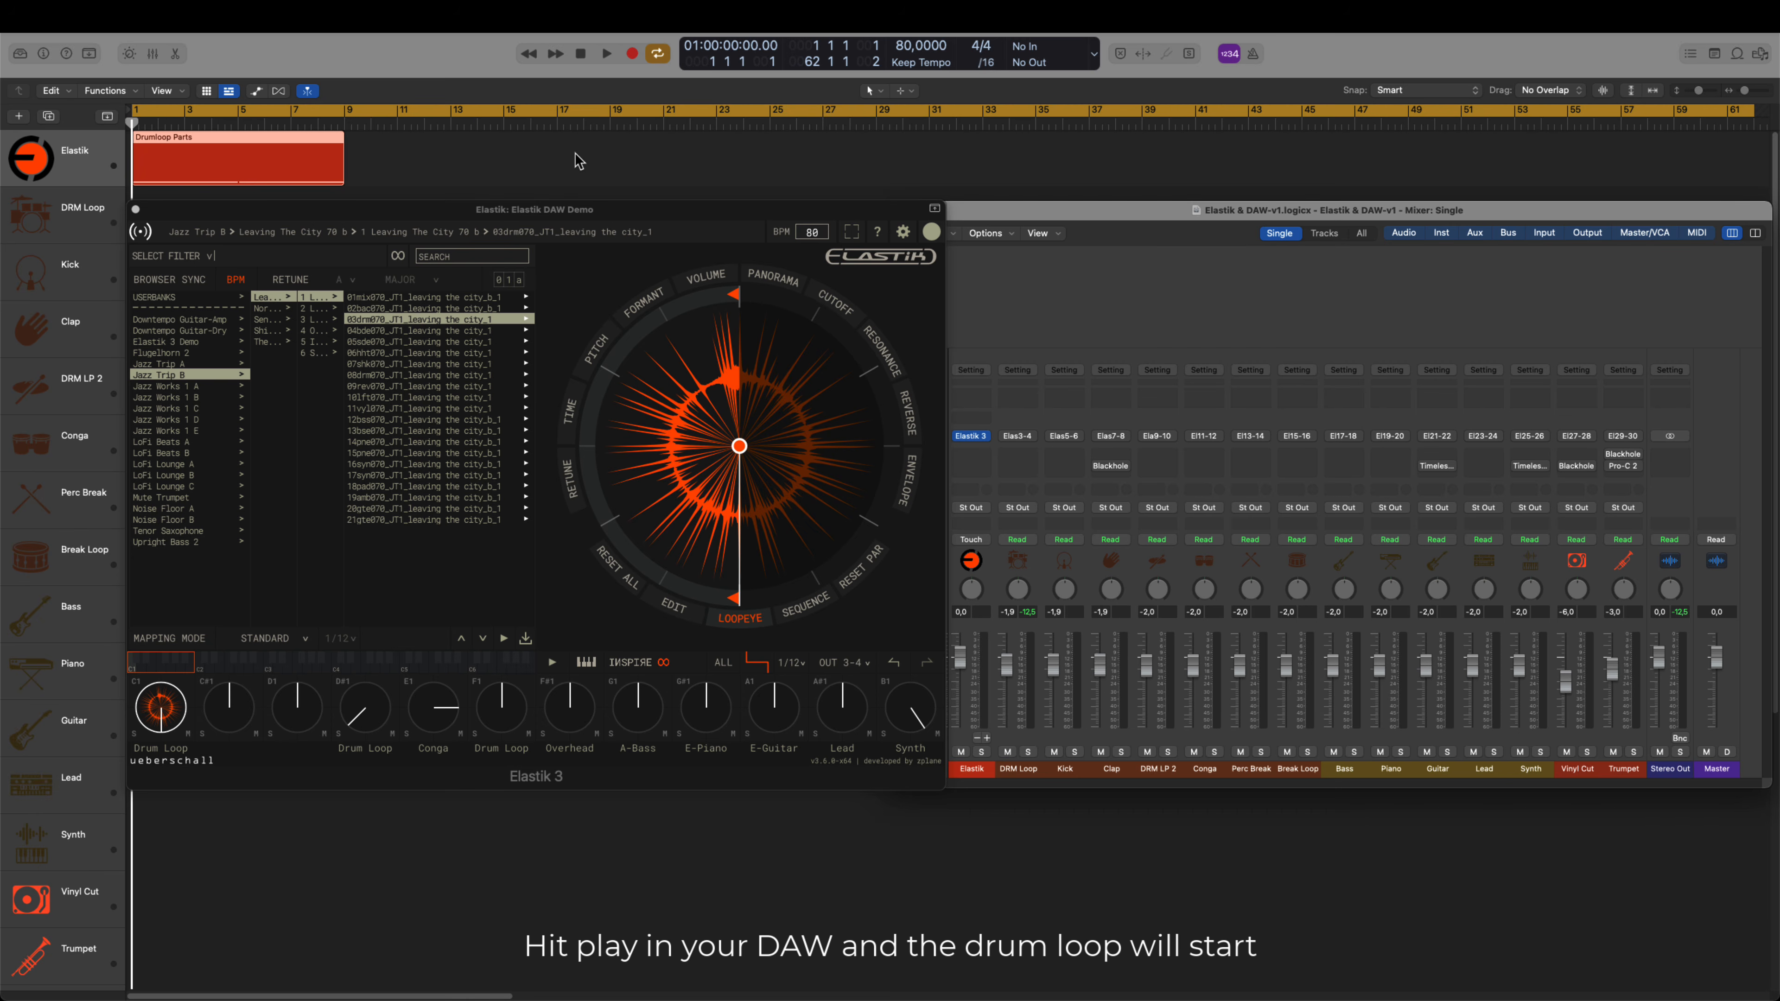
key("space")
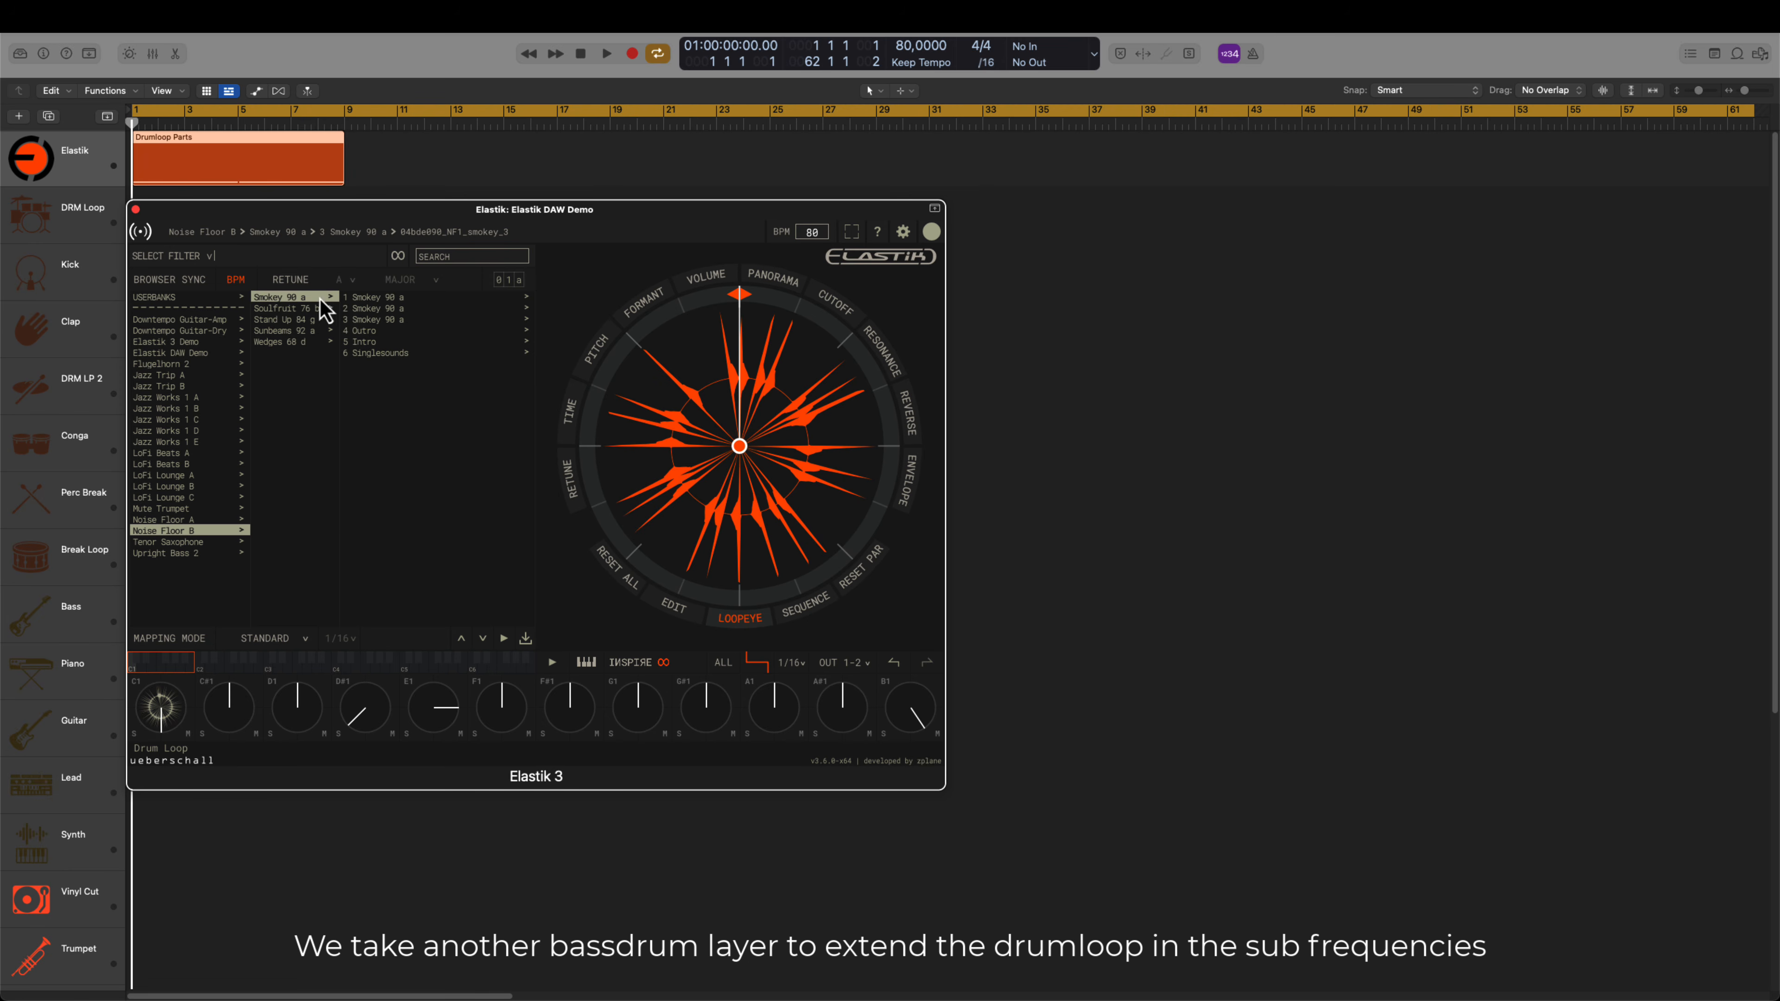
- Load the bassdrum loop 04bde090_NF1_smokey_4 from Noise Floor B, Smokey 90 a, 4 Outro, onto pad C#1
left_click(365, 330)
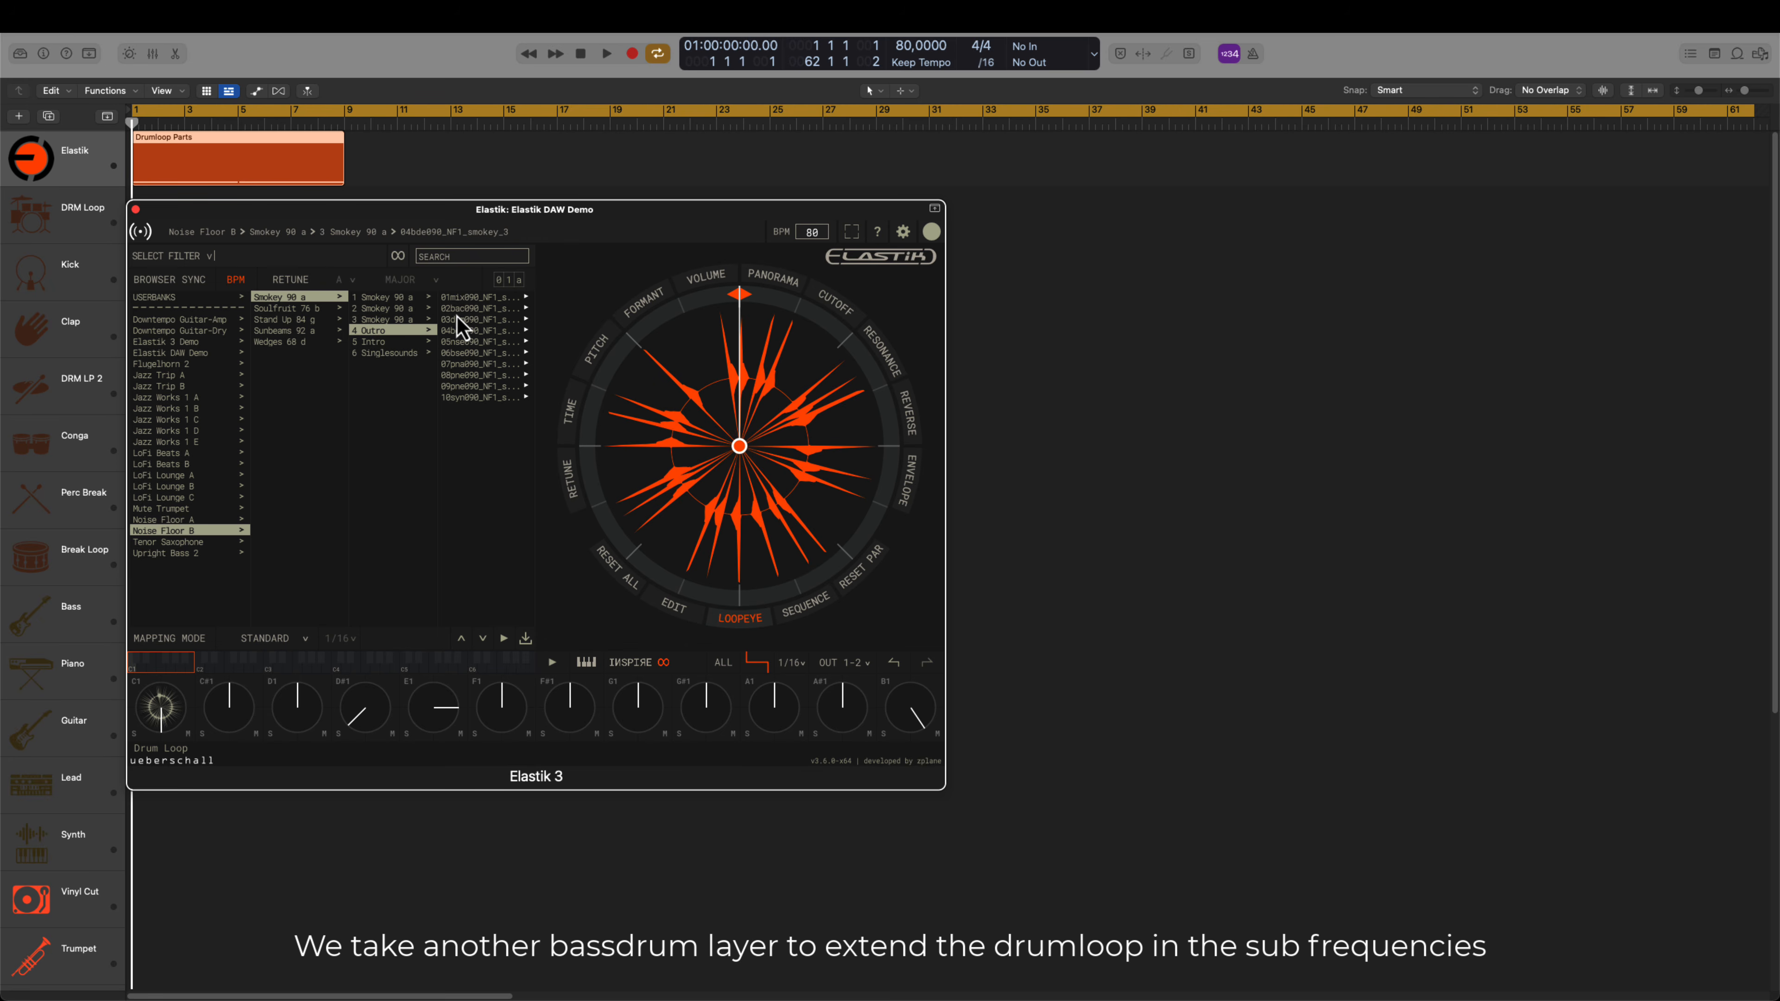
left_click(468, 332)
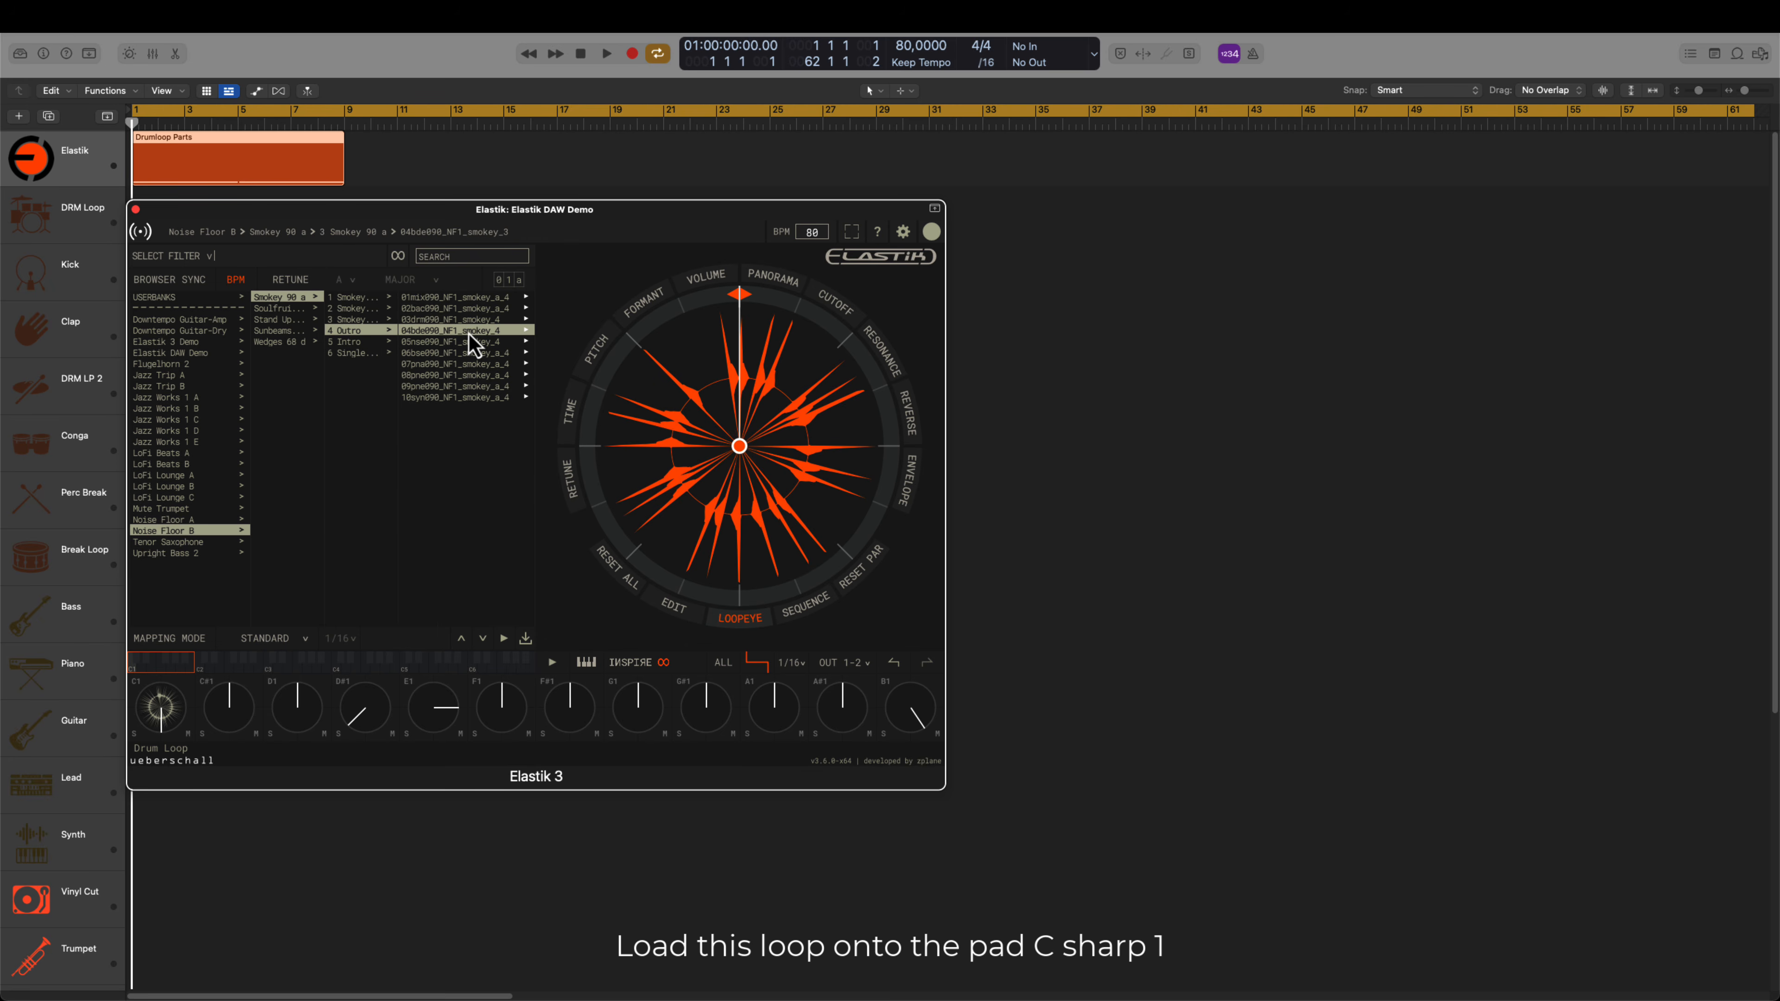
left_click_drag(469, 332, 231, 727)
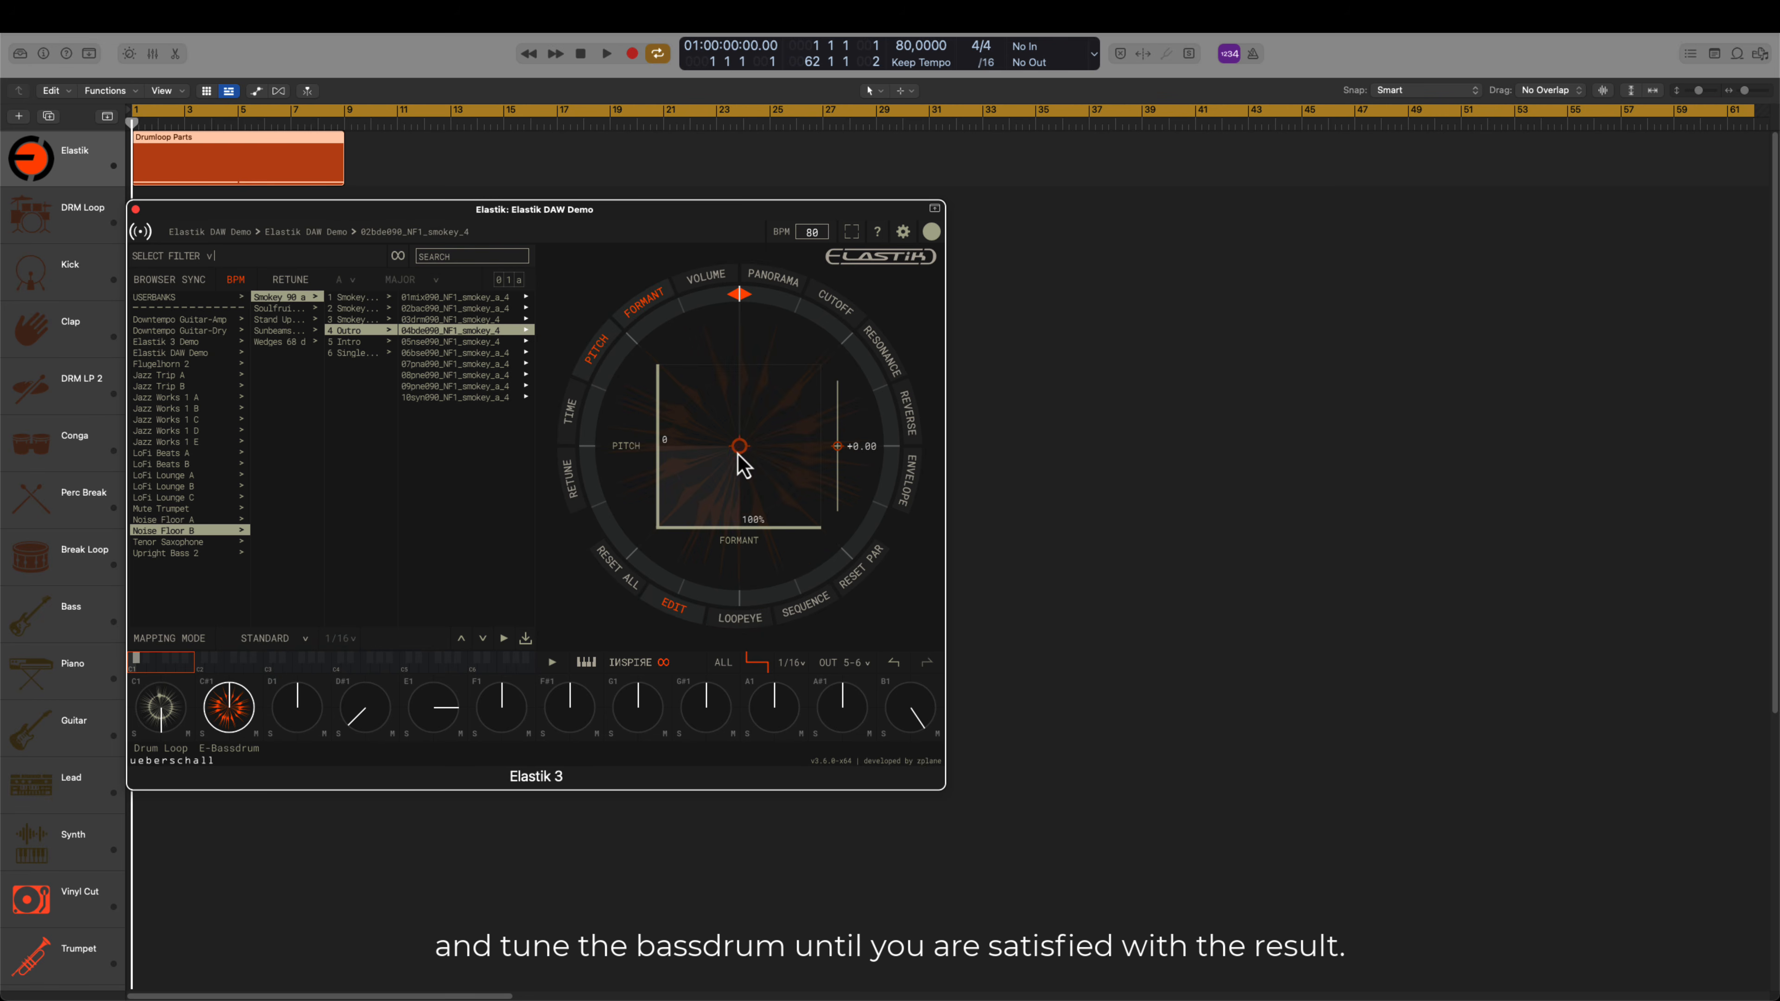
- Lower the E-Bassdrum loop's pitch to -6 while keeping its formant at 100%
mouse_move(737, 454)
left_mouse_down()
mouse_move(738, 505)
mouse_move(739, 486)
left_mouse_up()
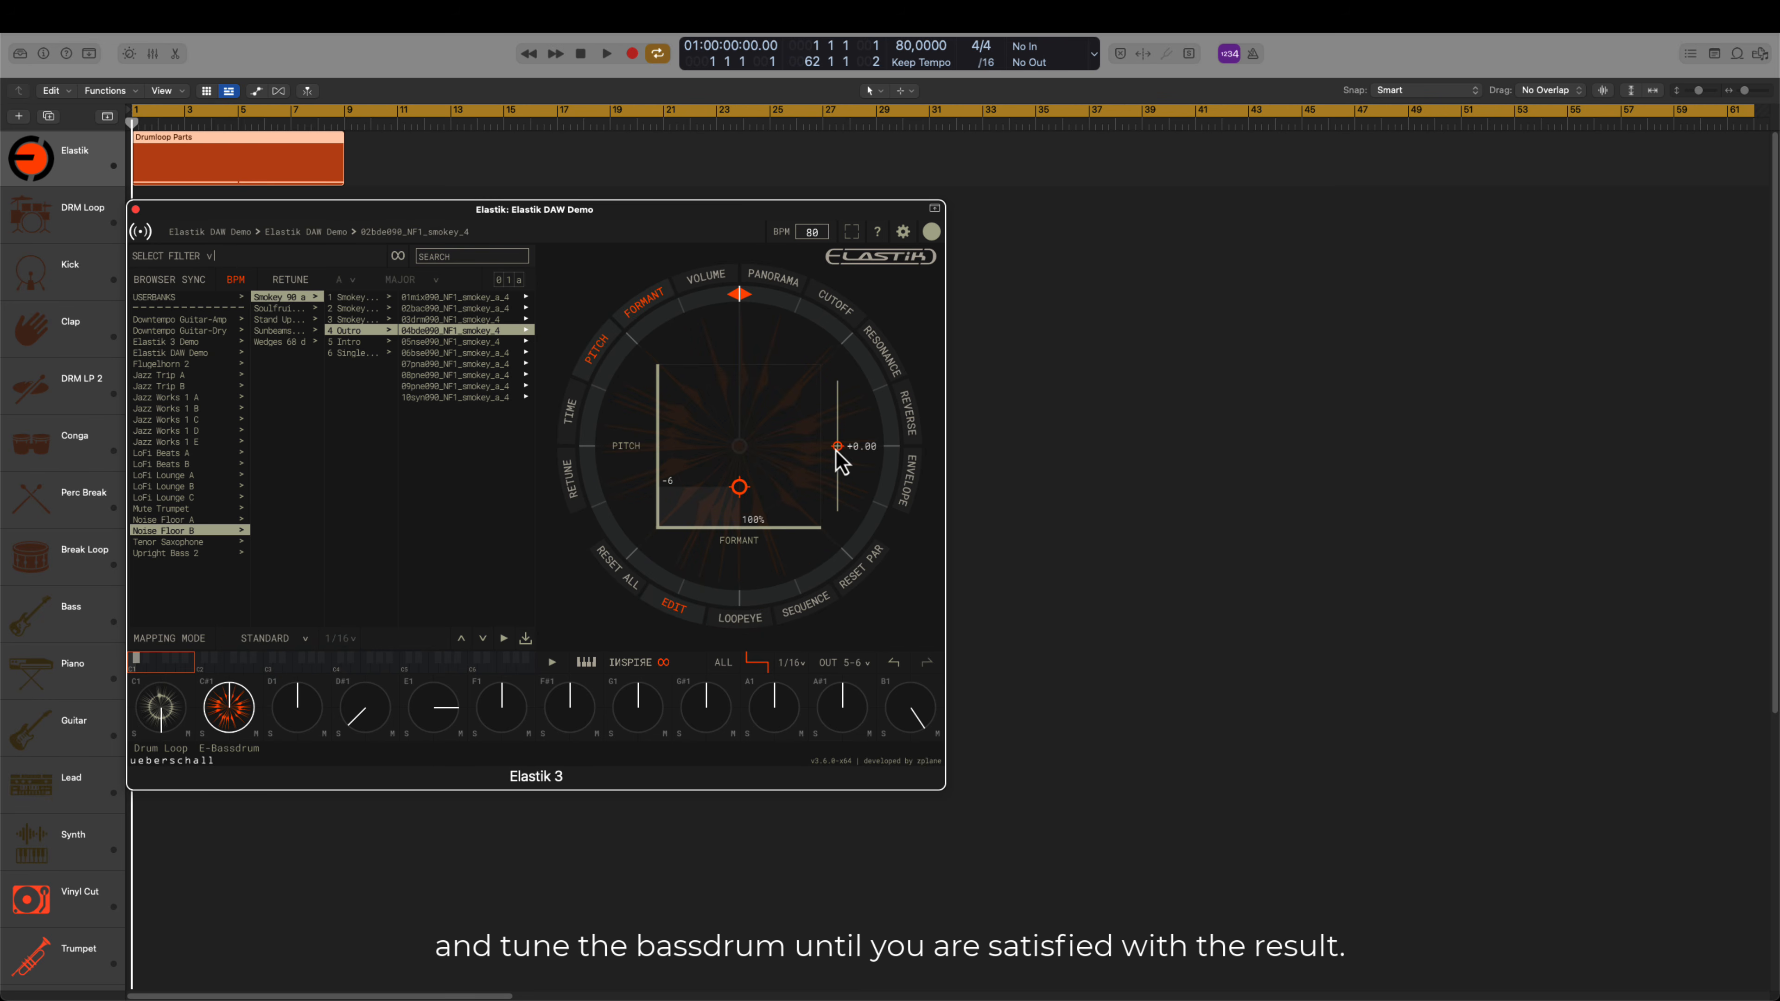
left_click(160, 714)
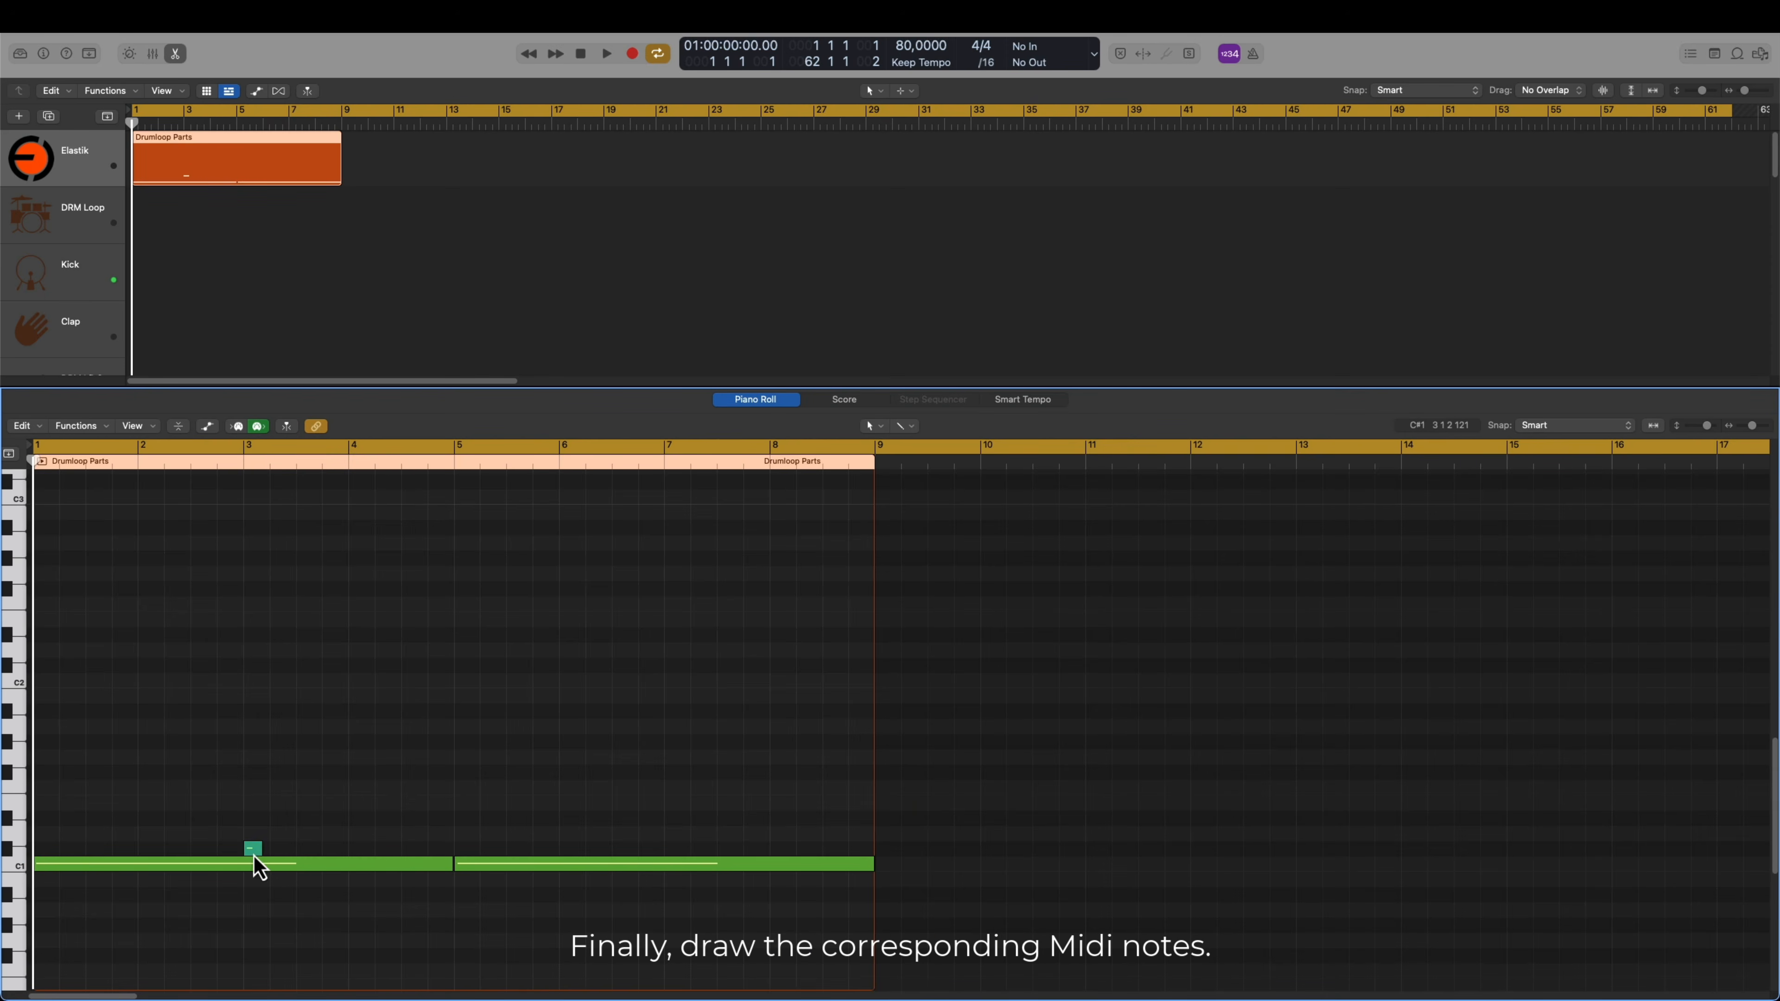
- Draw short C#1 notes for the bassdrum layer across bars 3 to 5 of the Drumloop Parts region
left_click(274, 848)
left_click(319, 849)
left_click(359, 848)
left_click(425, 852)
left_click(464, 849)
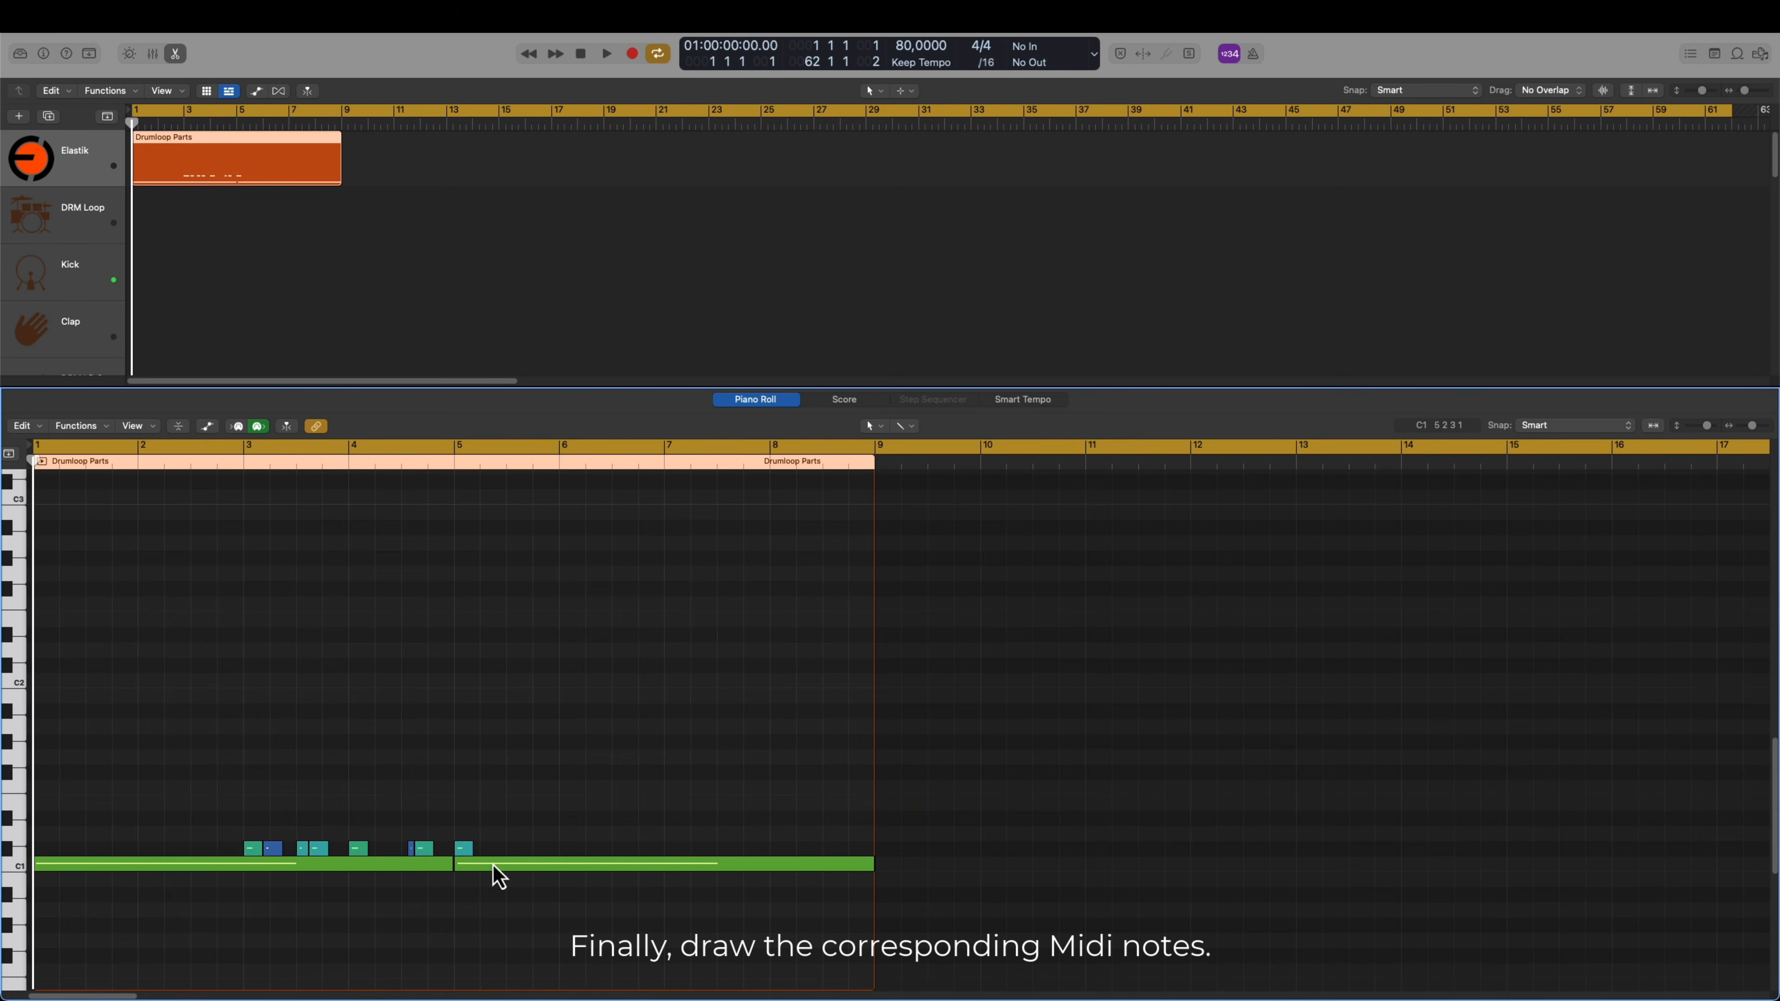
left_click(484, 848)
left_click(502, 850)
left_click(531, 852)
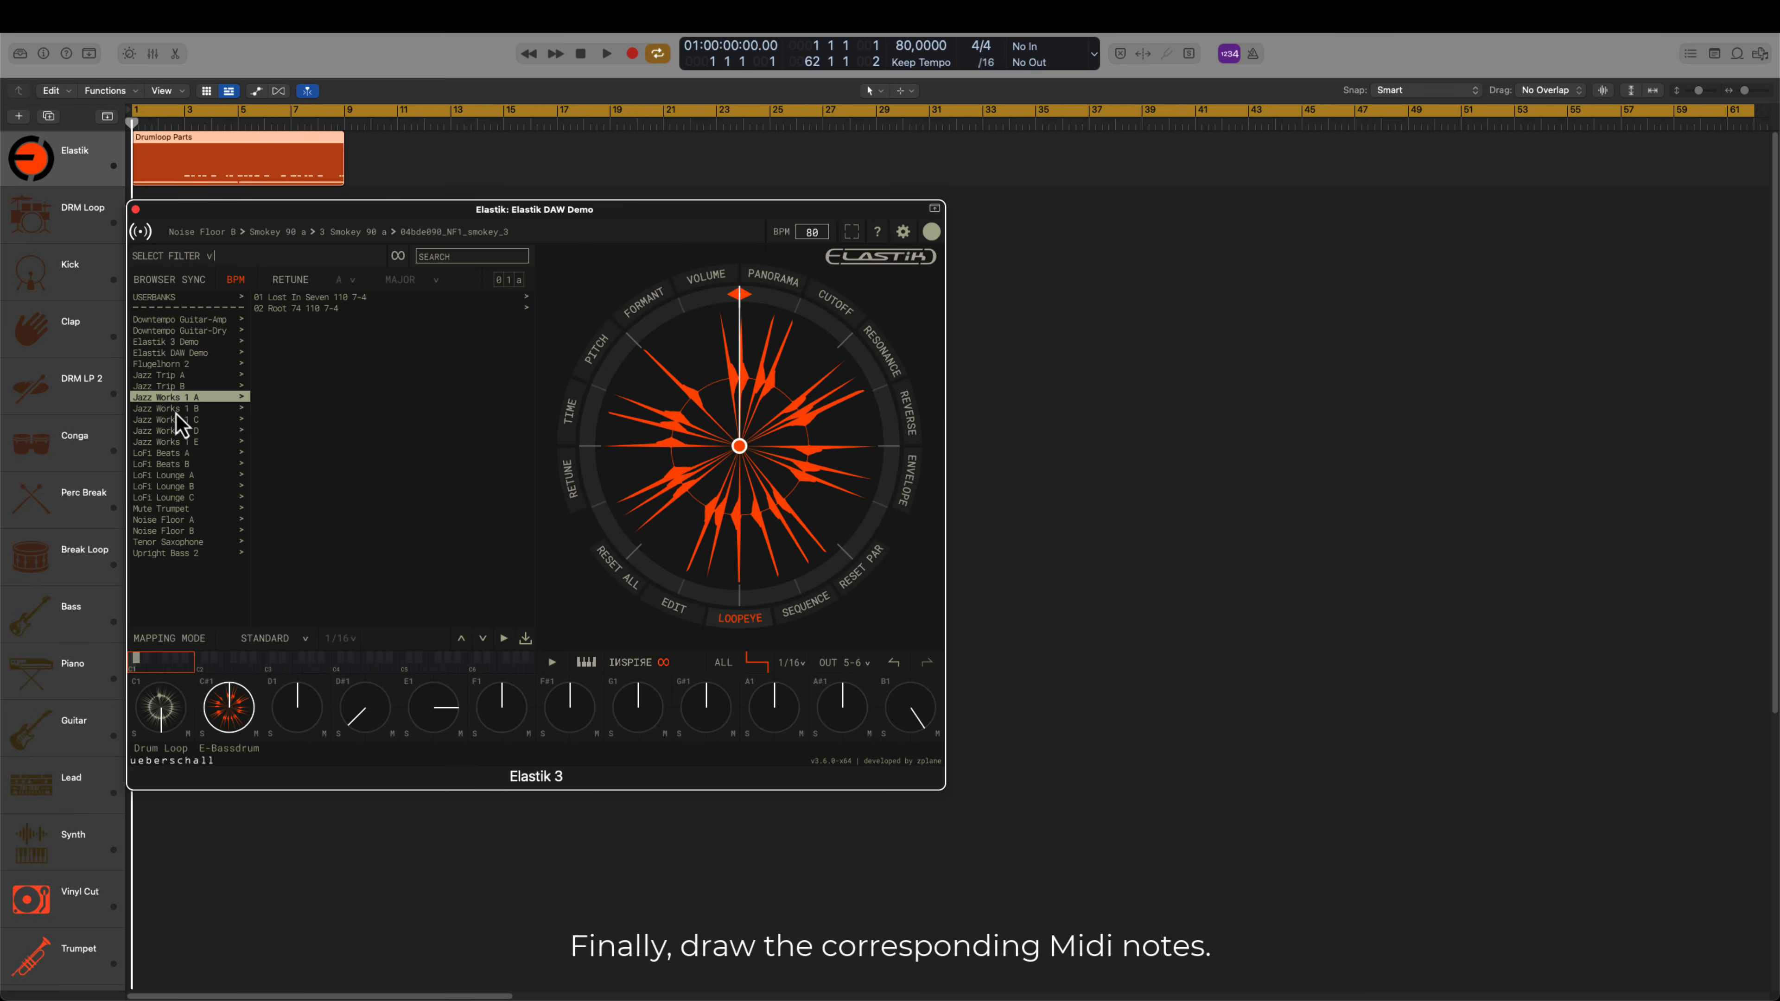
- Load the clap 04clp084_JT1_shifting_s from Jazz Trip B, Shifting 84 e, 6 Singlesounds, onto the third pad and route it to OUT 7-8
left_click(168, 386)
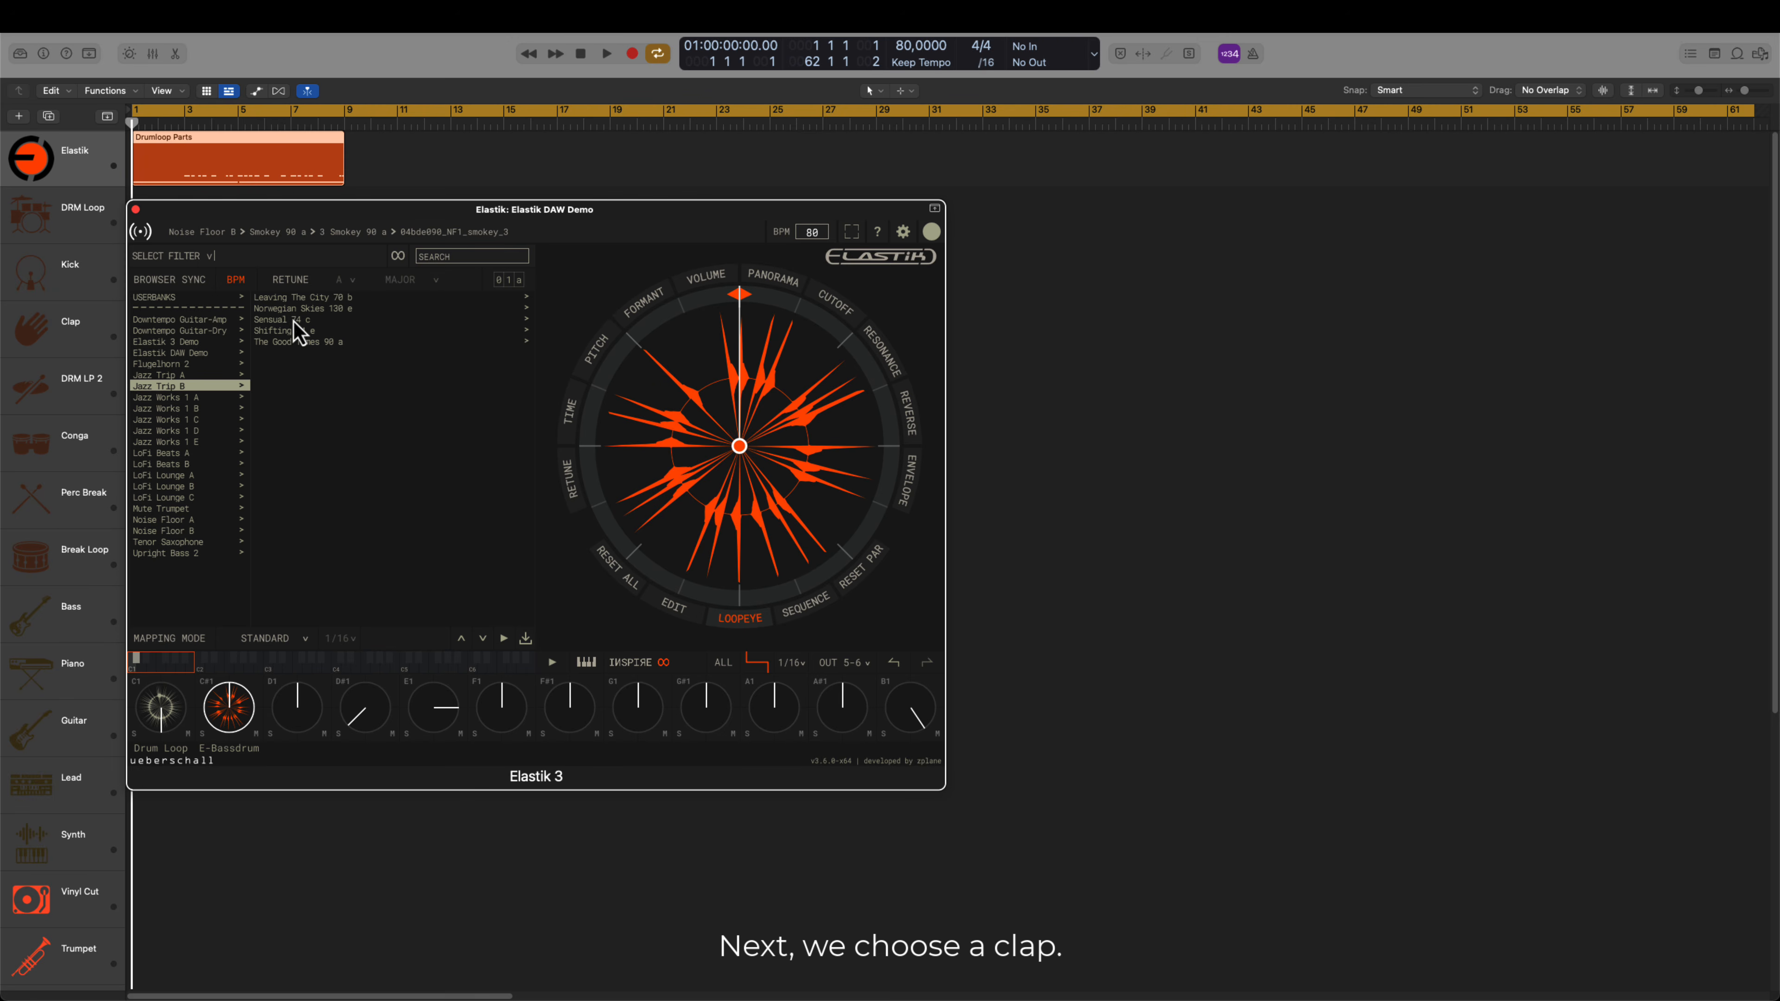
left_click(361, 331)
left_click(457, 354)
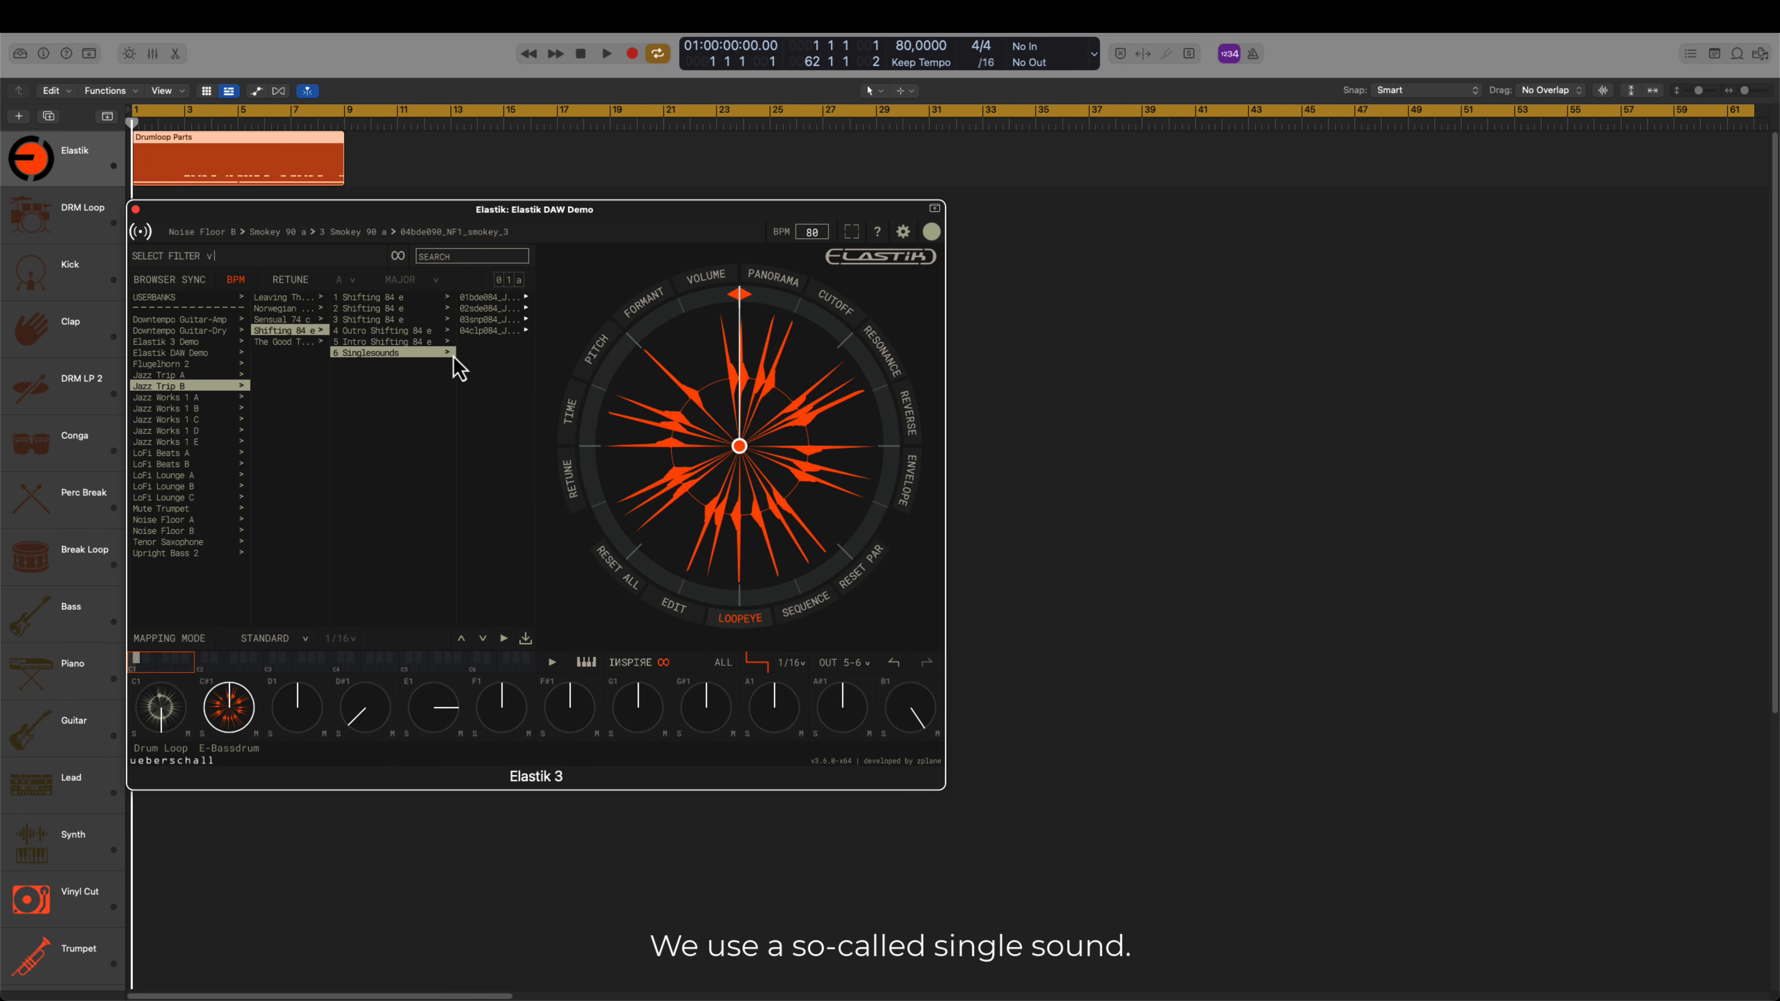
left_click_drag(485, 331, 315, 720)
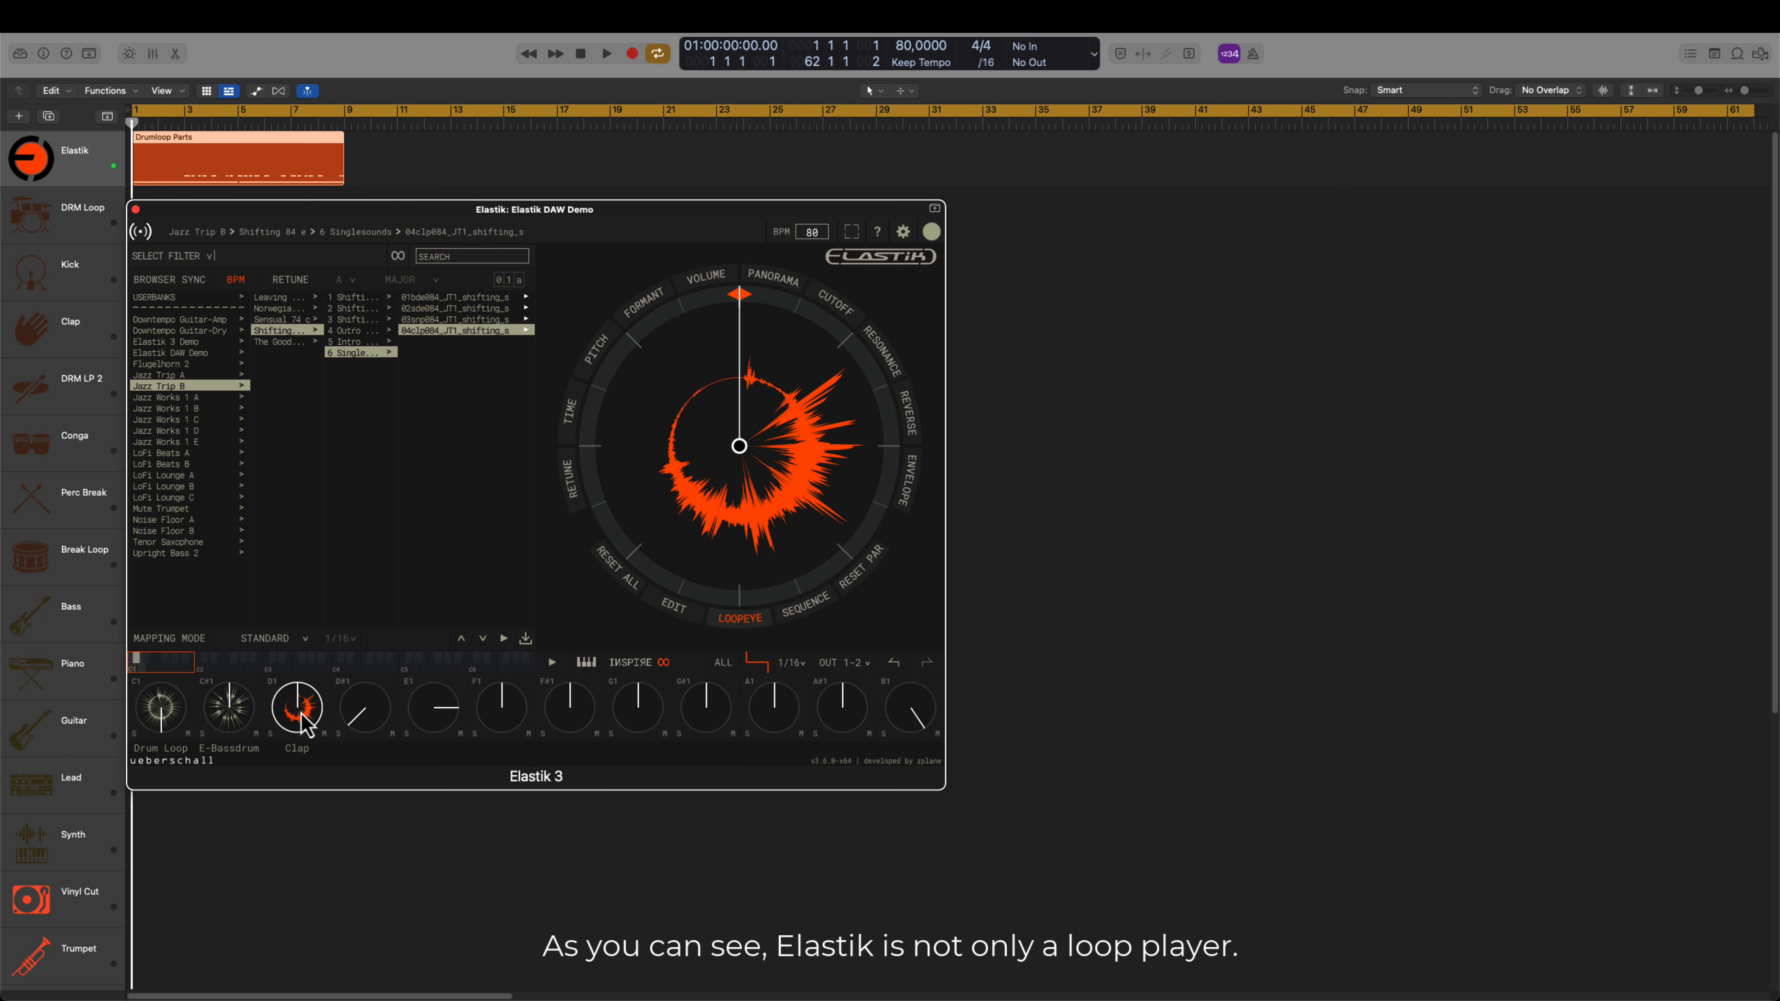
left_click(843, 662)
left_click(849, 725)
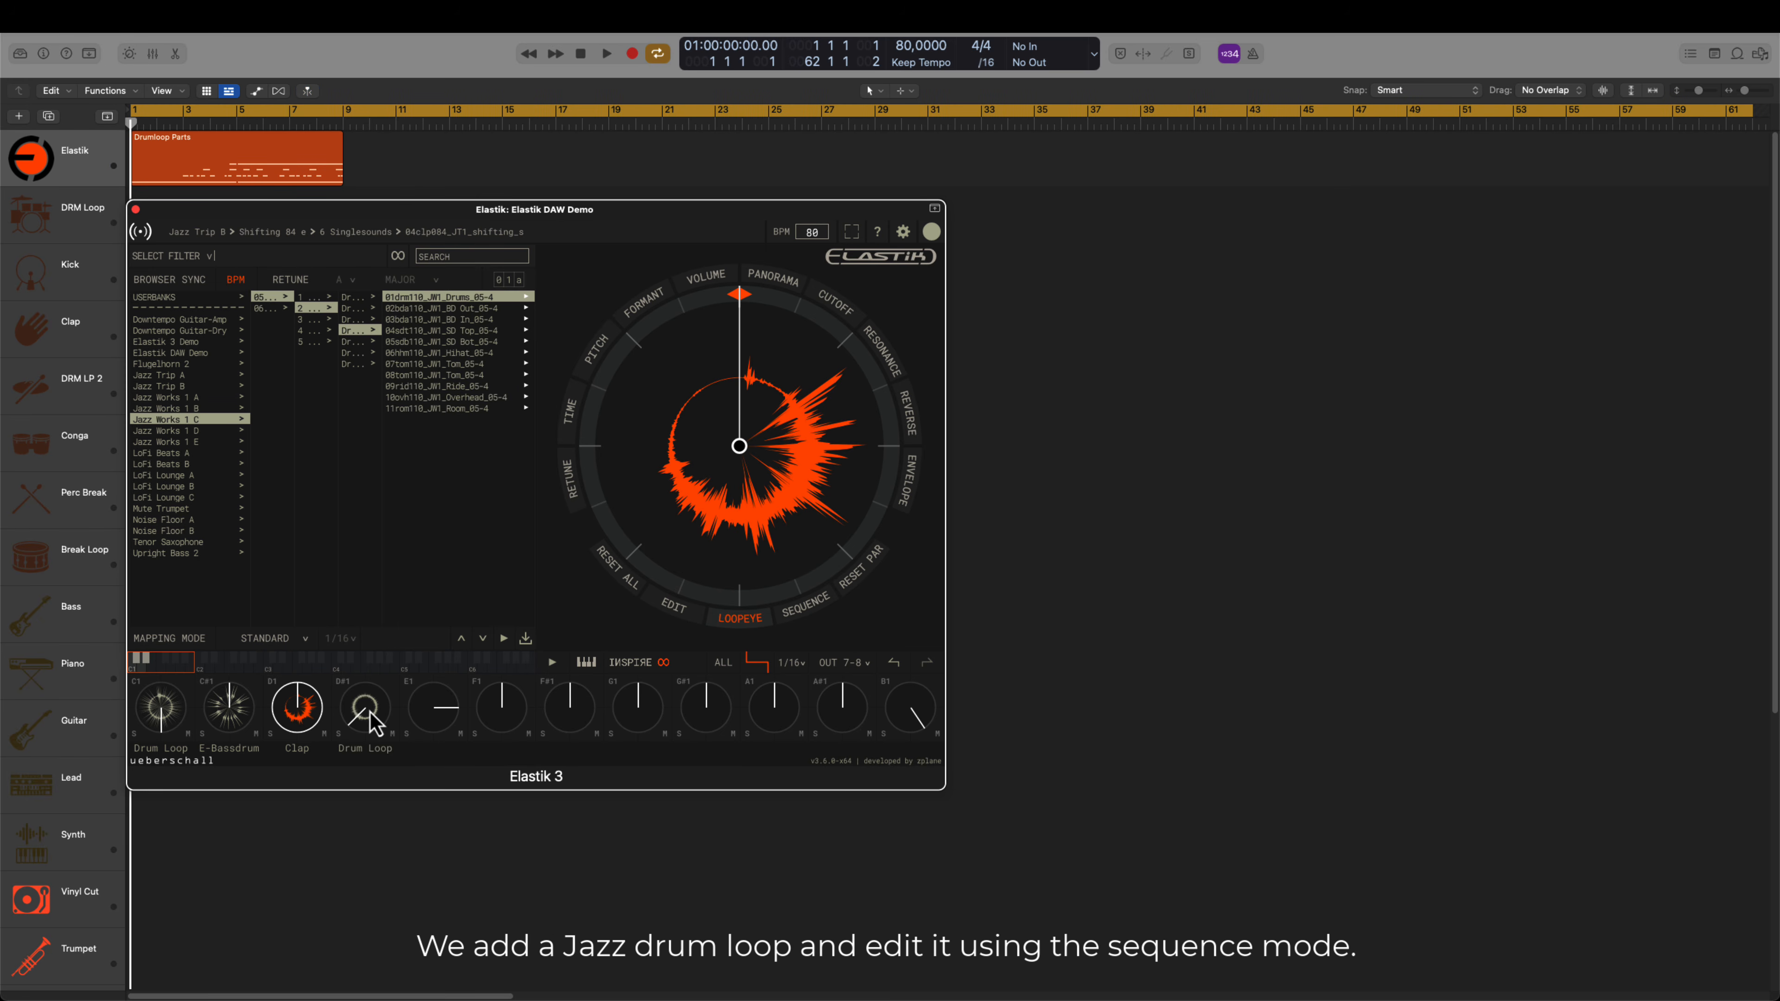
- Edit the pitch steps of the D#1 drum loop in Sequence mode on a 1/32 grid
left_click_drag(361, 727, 371, 715)
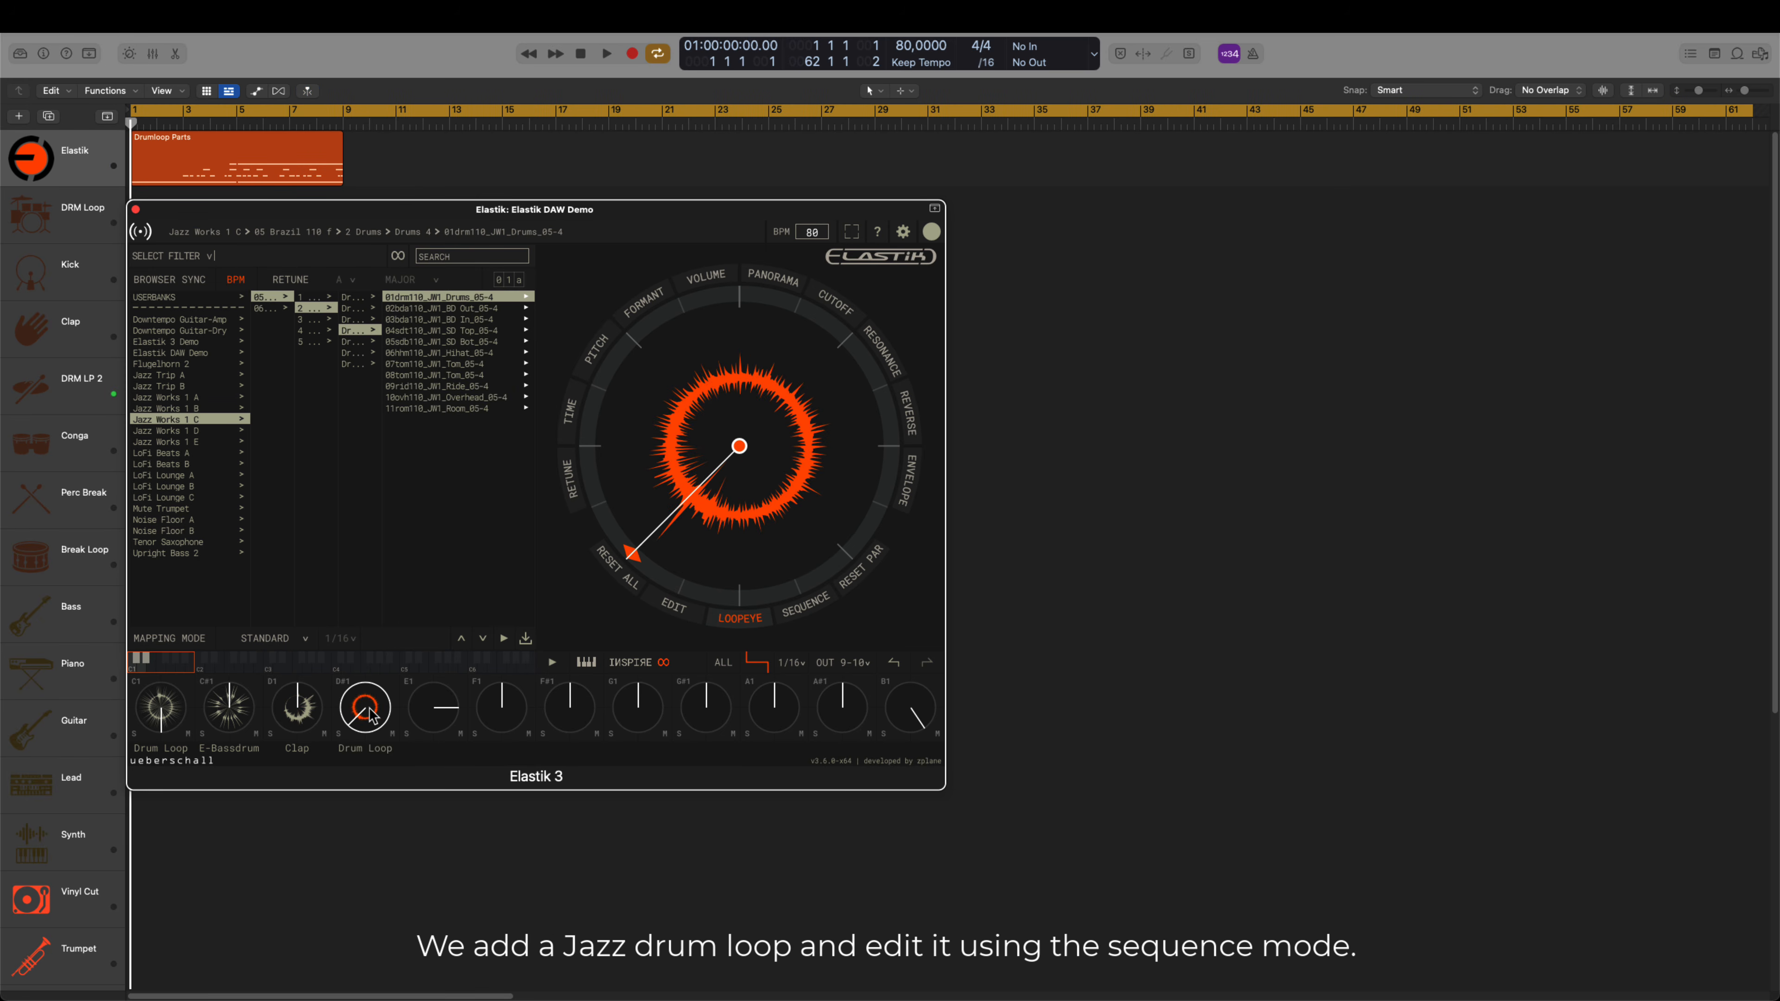
left_click(817, 609)
left_click(596, 354)
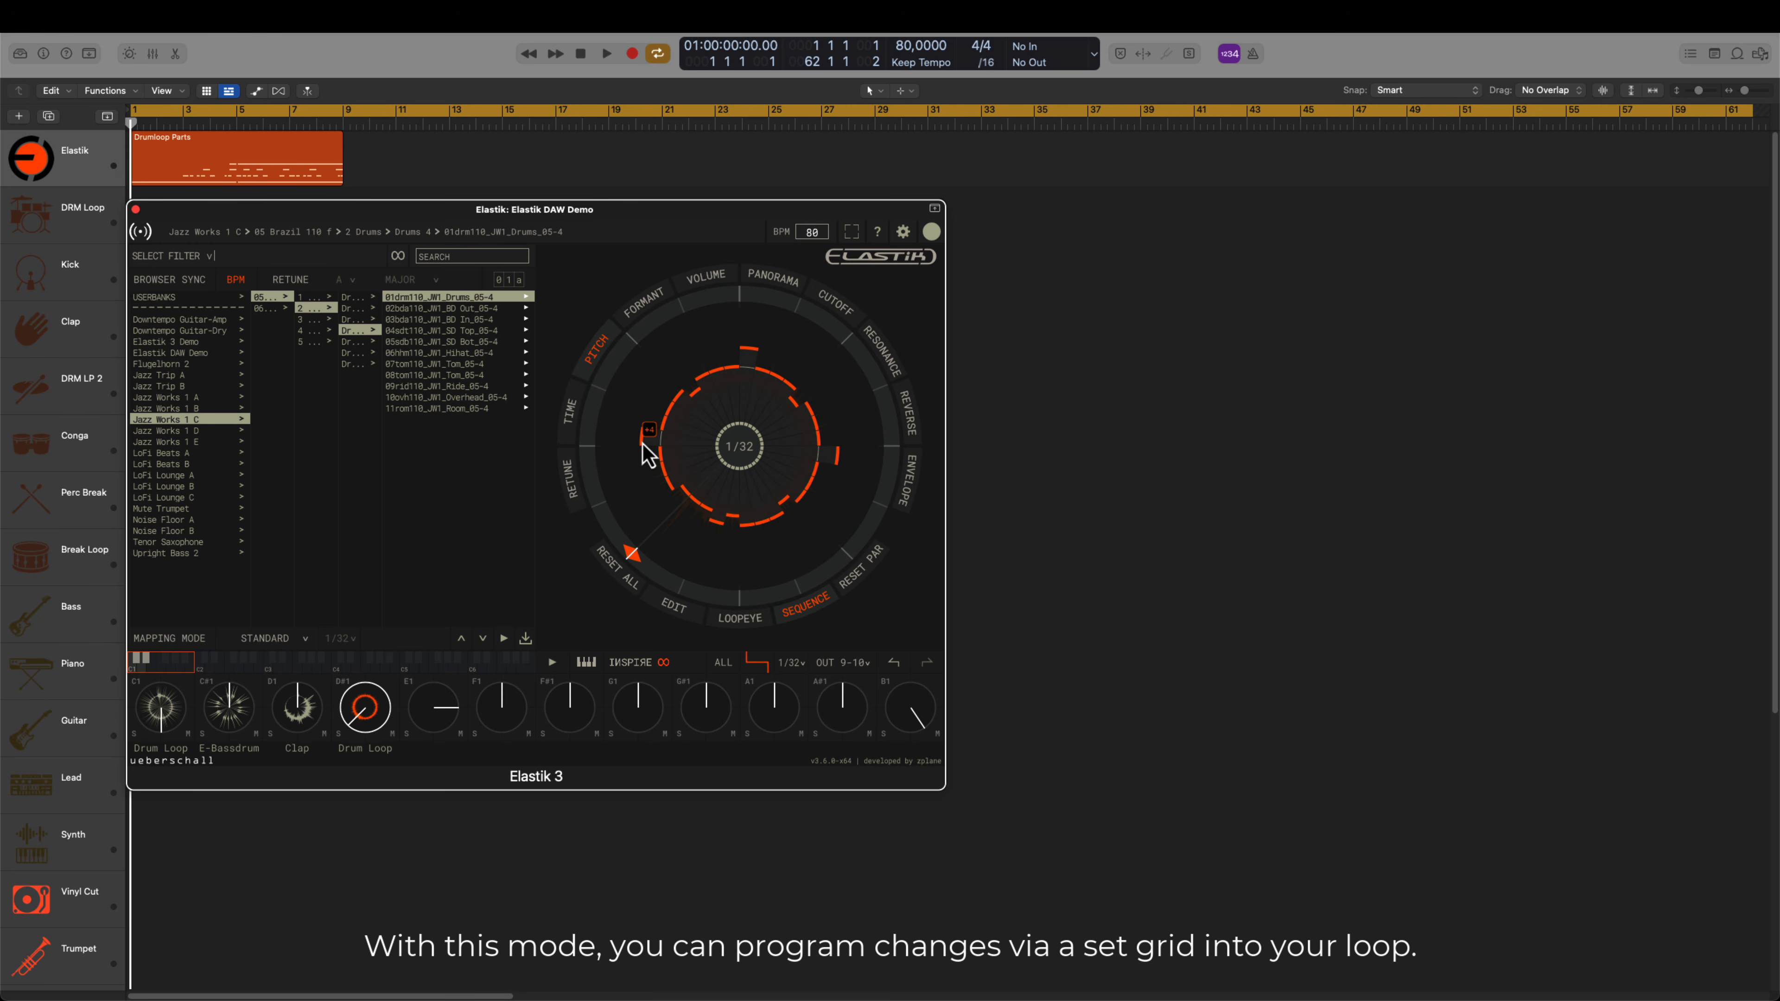
mouse_move(696, 394)
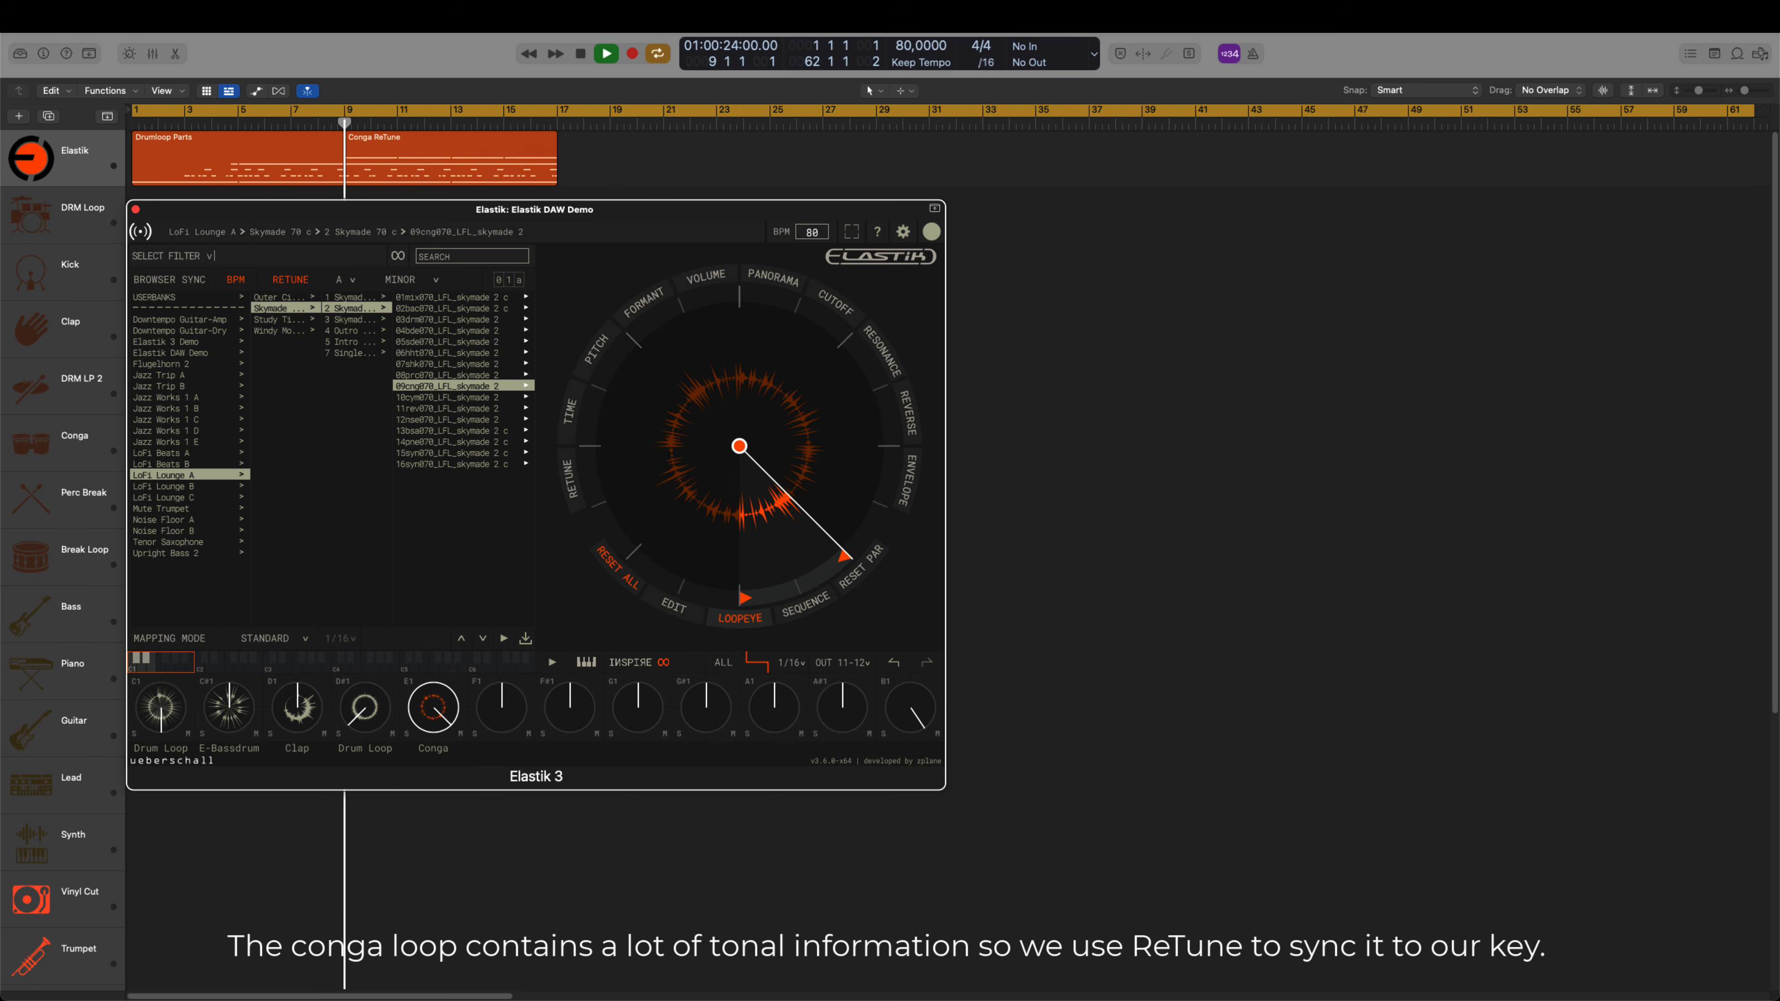
- Open the Conga loop's ReTune settings and raise the F1 drum loop's tempo to 160
left_click(571, 479)
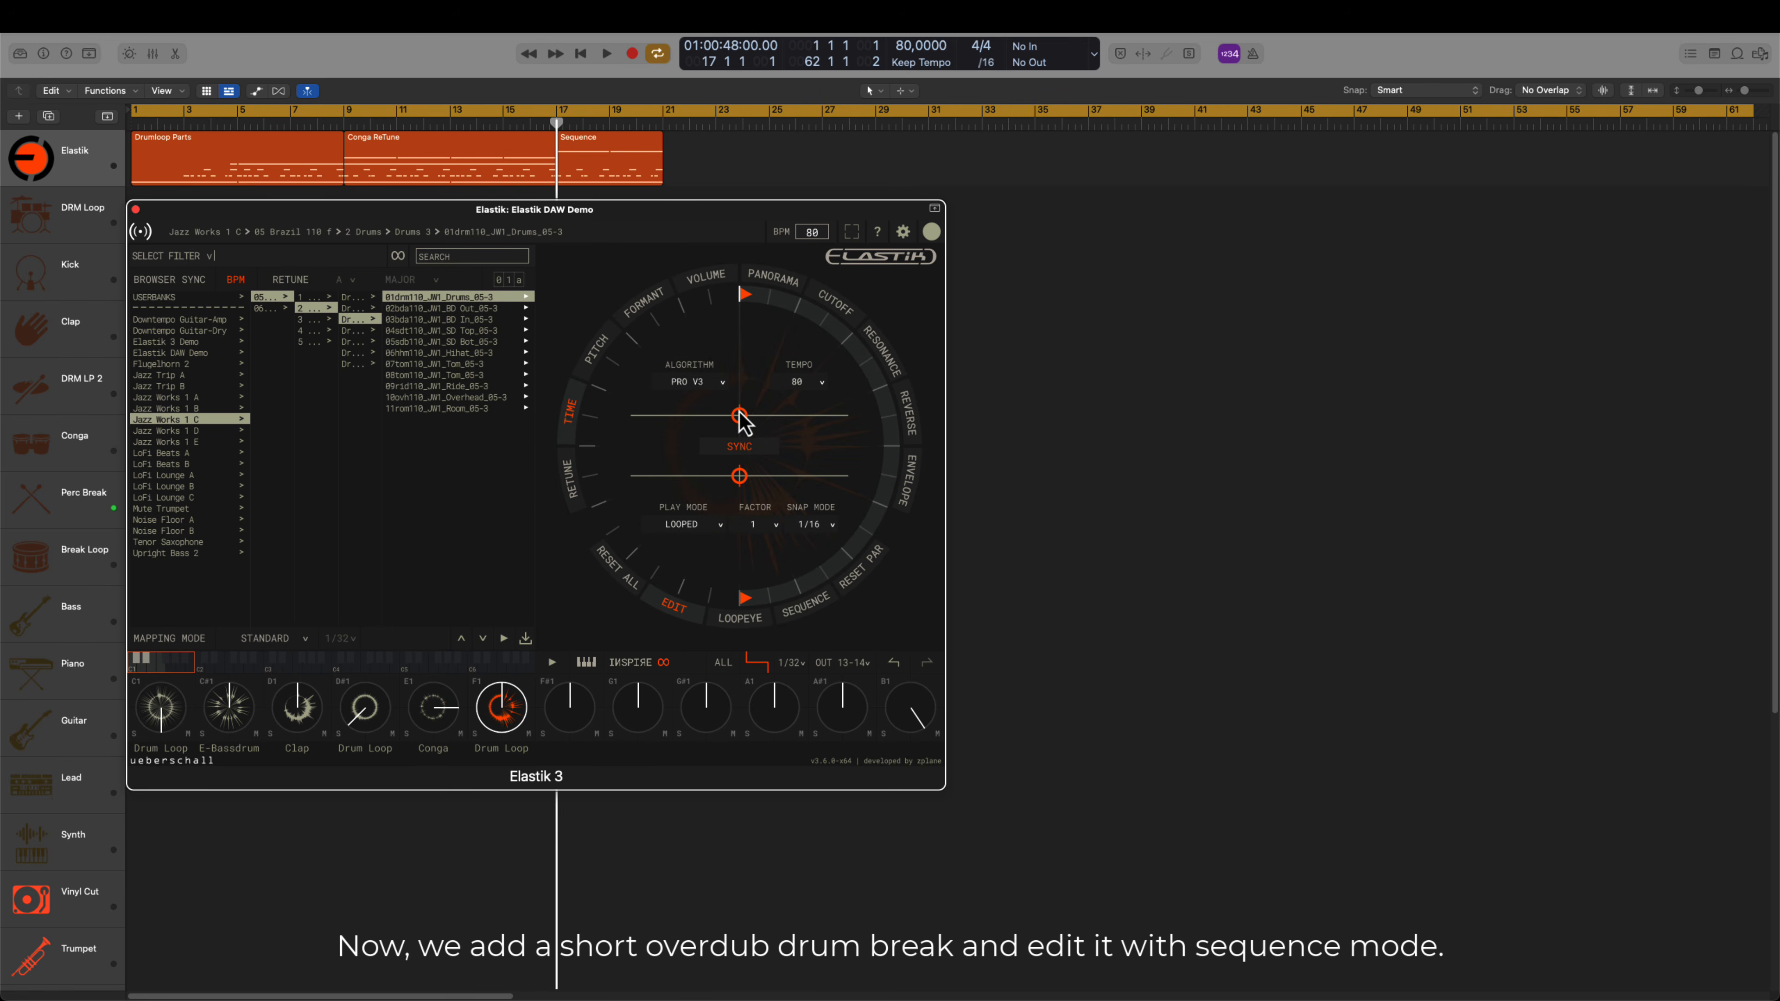
left_click_drag(740, 415, 790, 416)
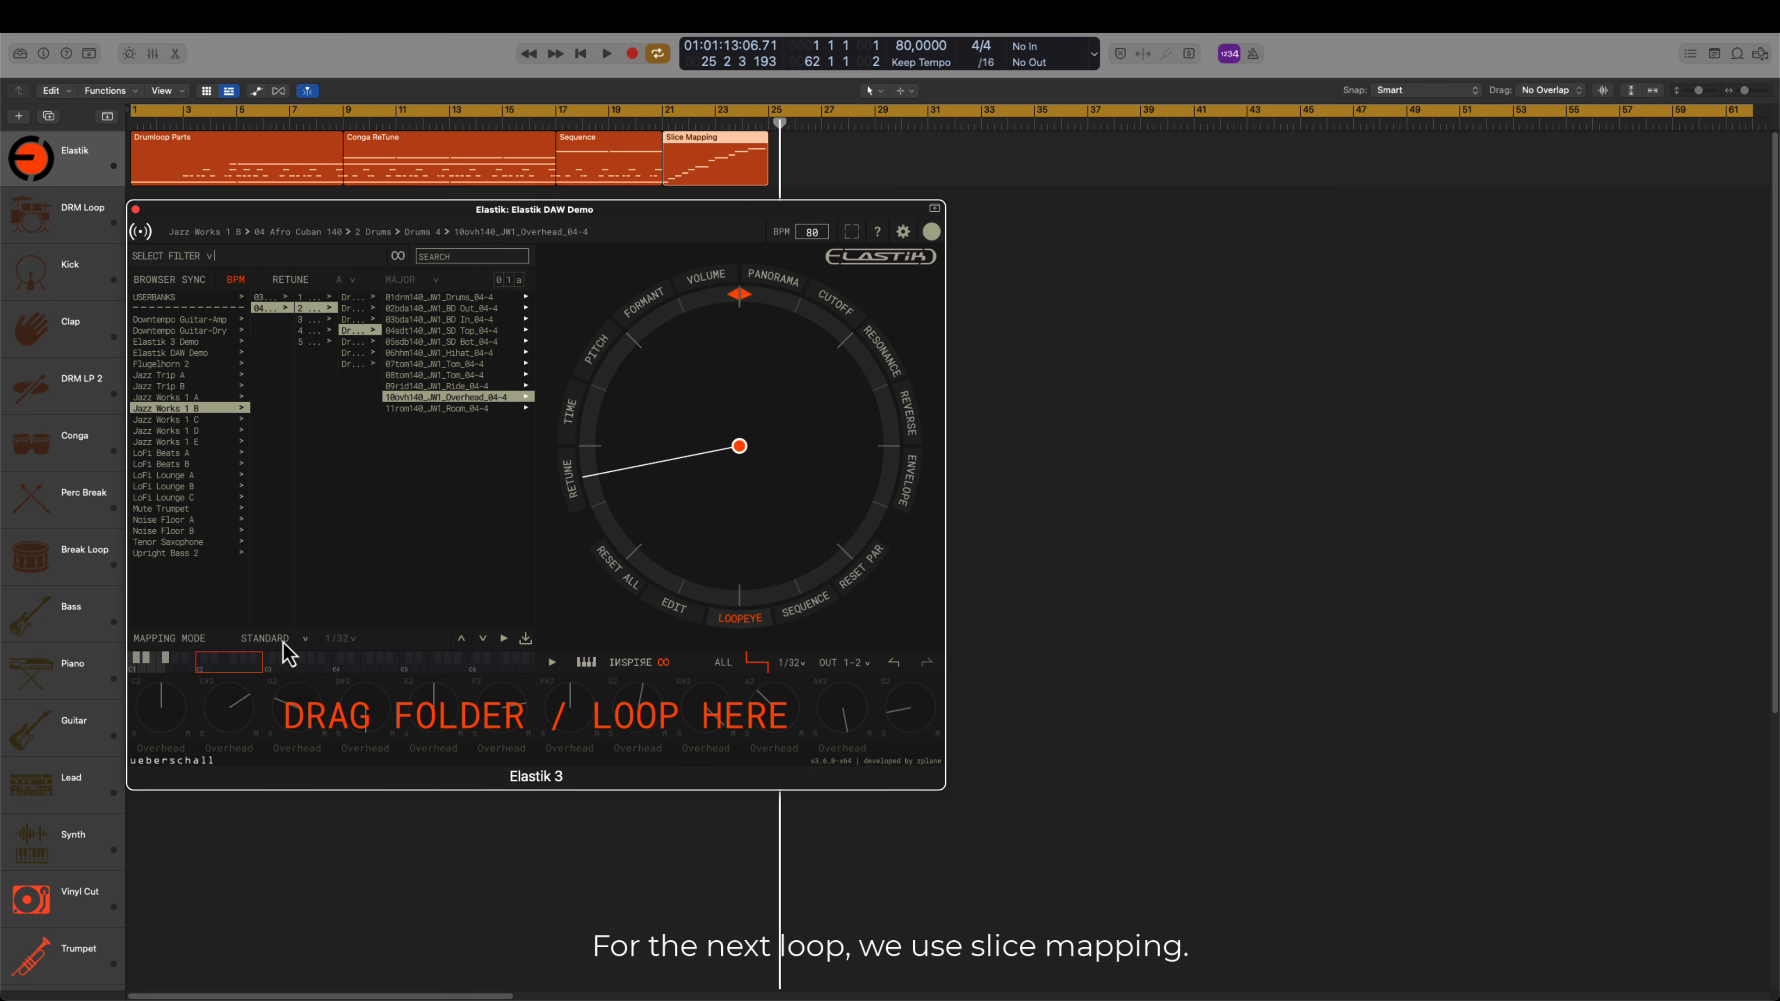
- Switch the mapping mode to Slices at 1/16 and load the Overhead_04-4 loop from Jazz Works 1 B onto the keyboard
left_click(284, 639)
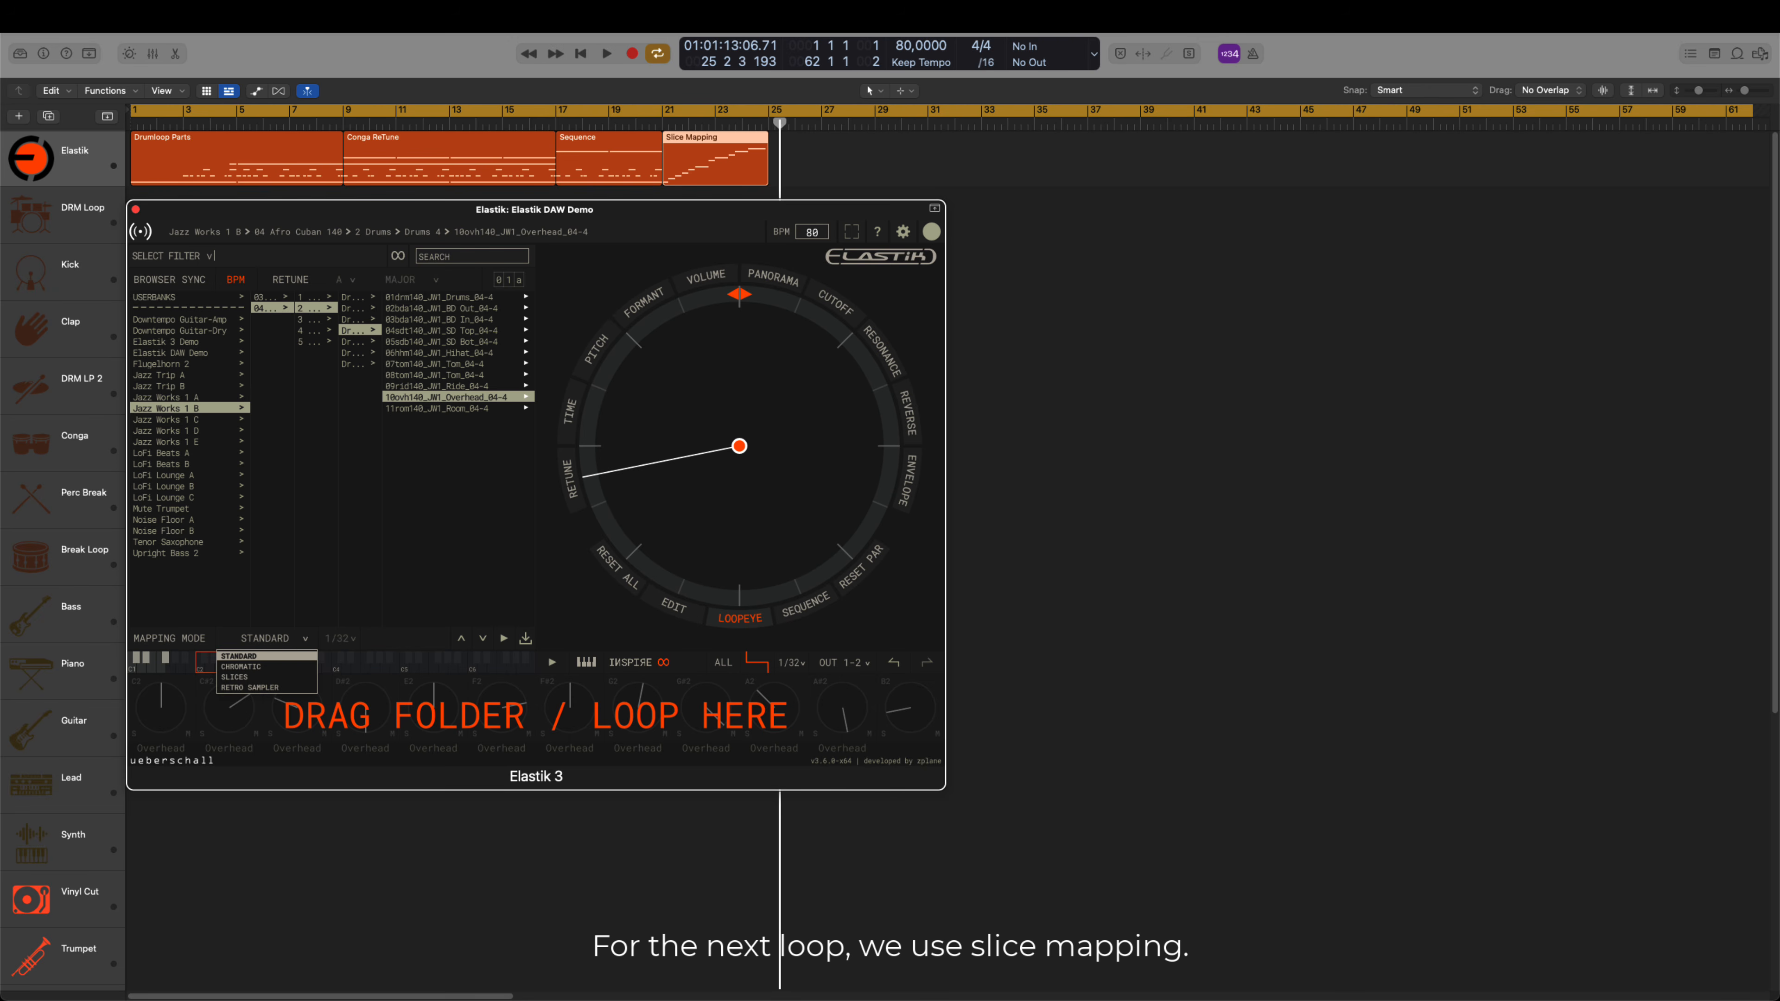
left_click(273, 678)
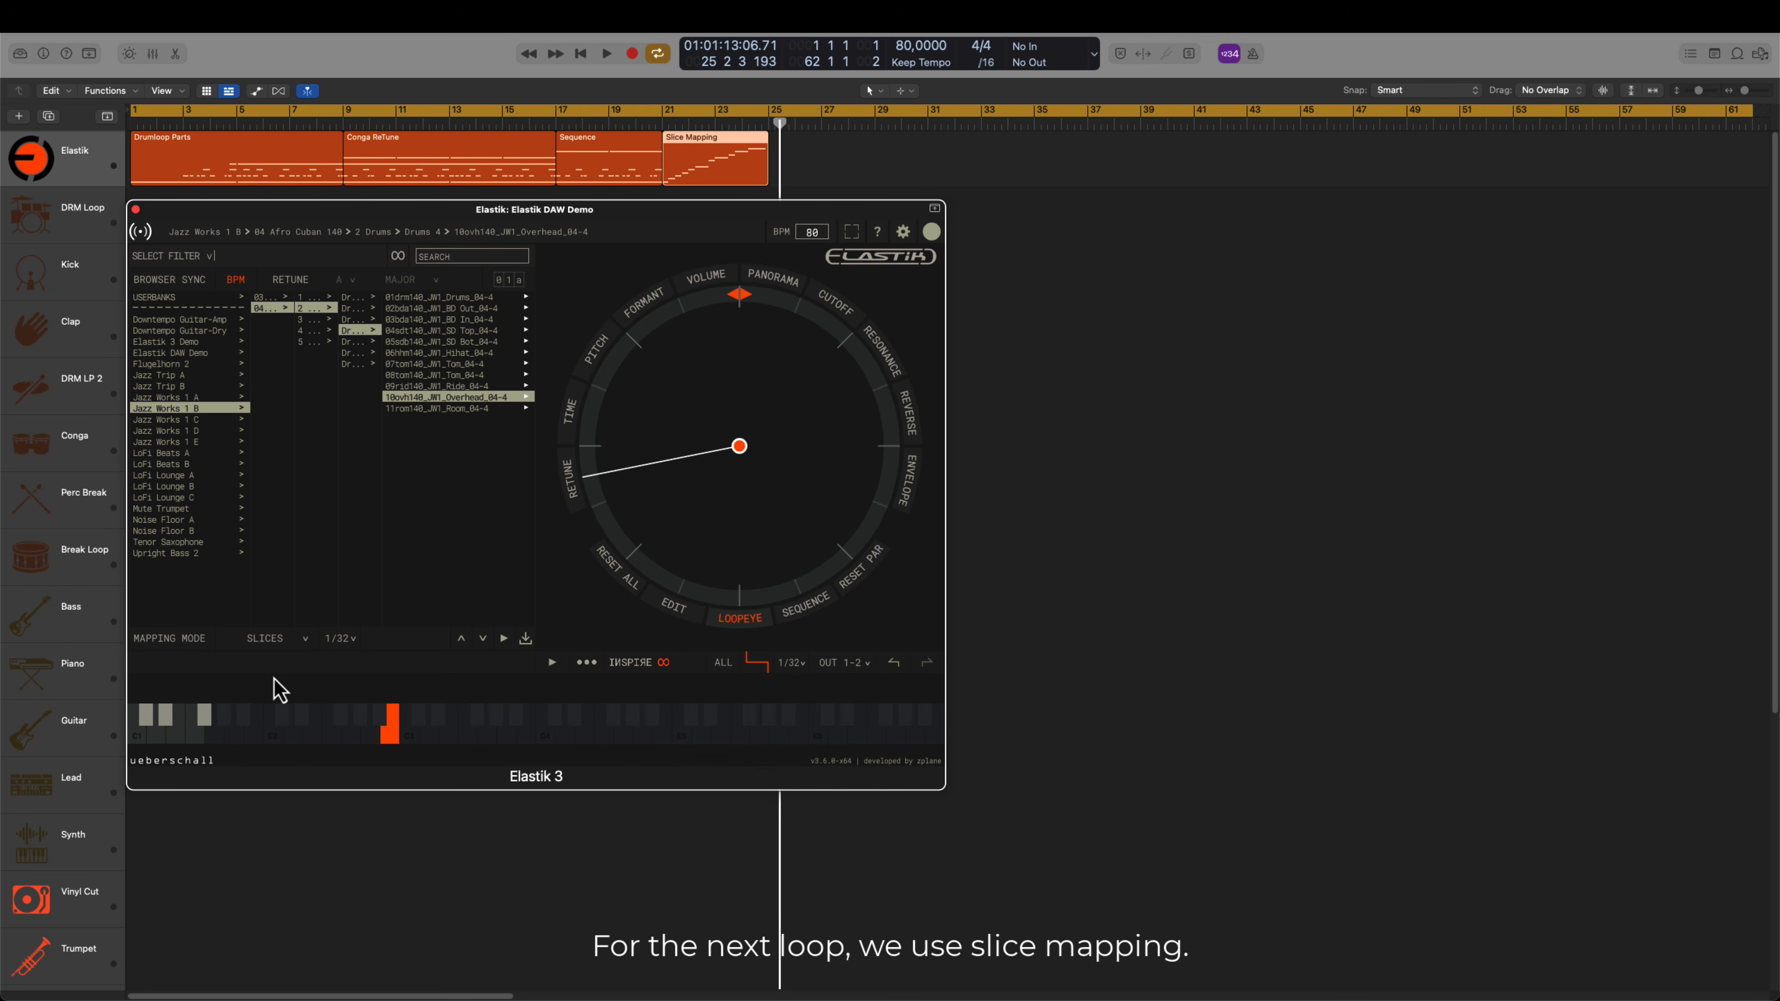
left_click(340, 639)
left_click(335, 730)
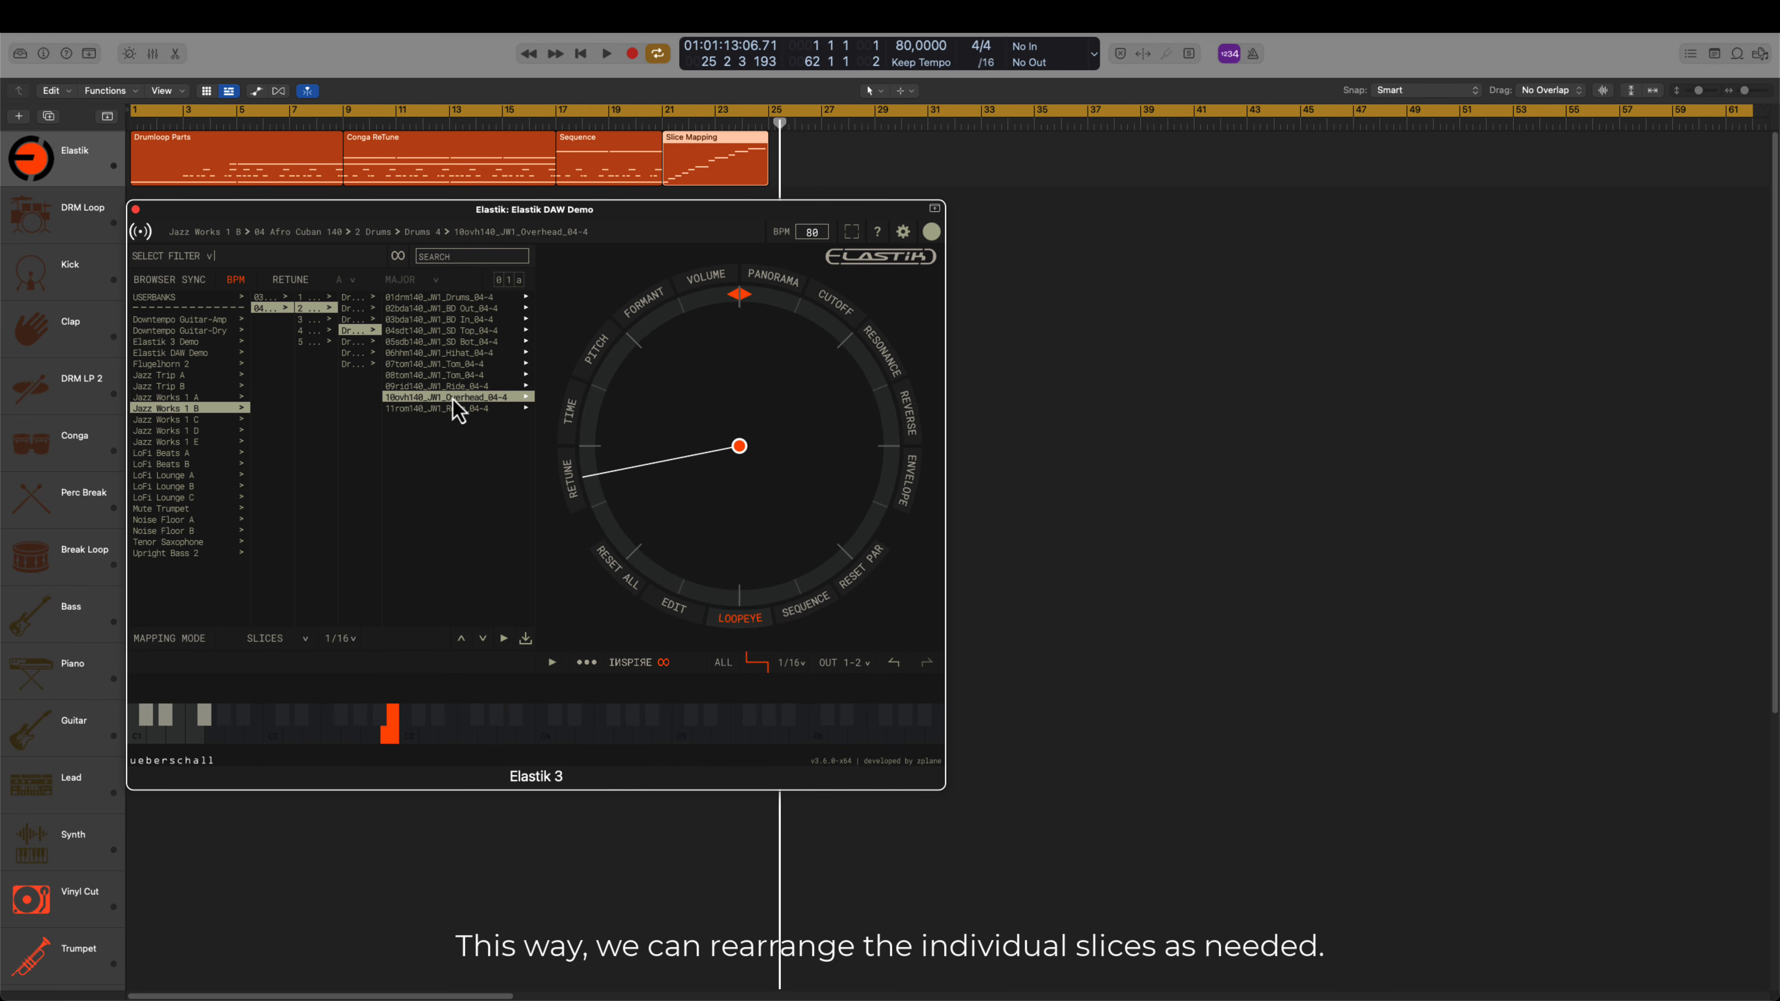
left_click_drag(457, 411, 224, 749)
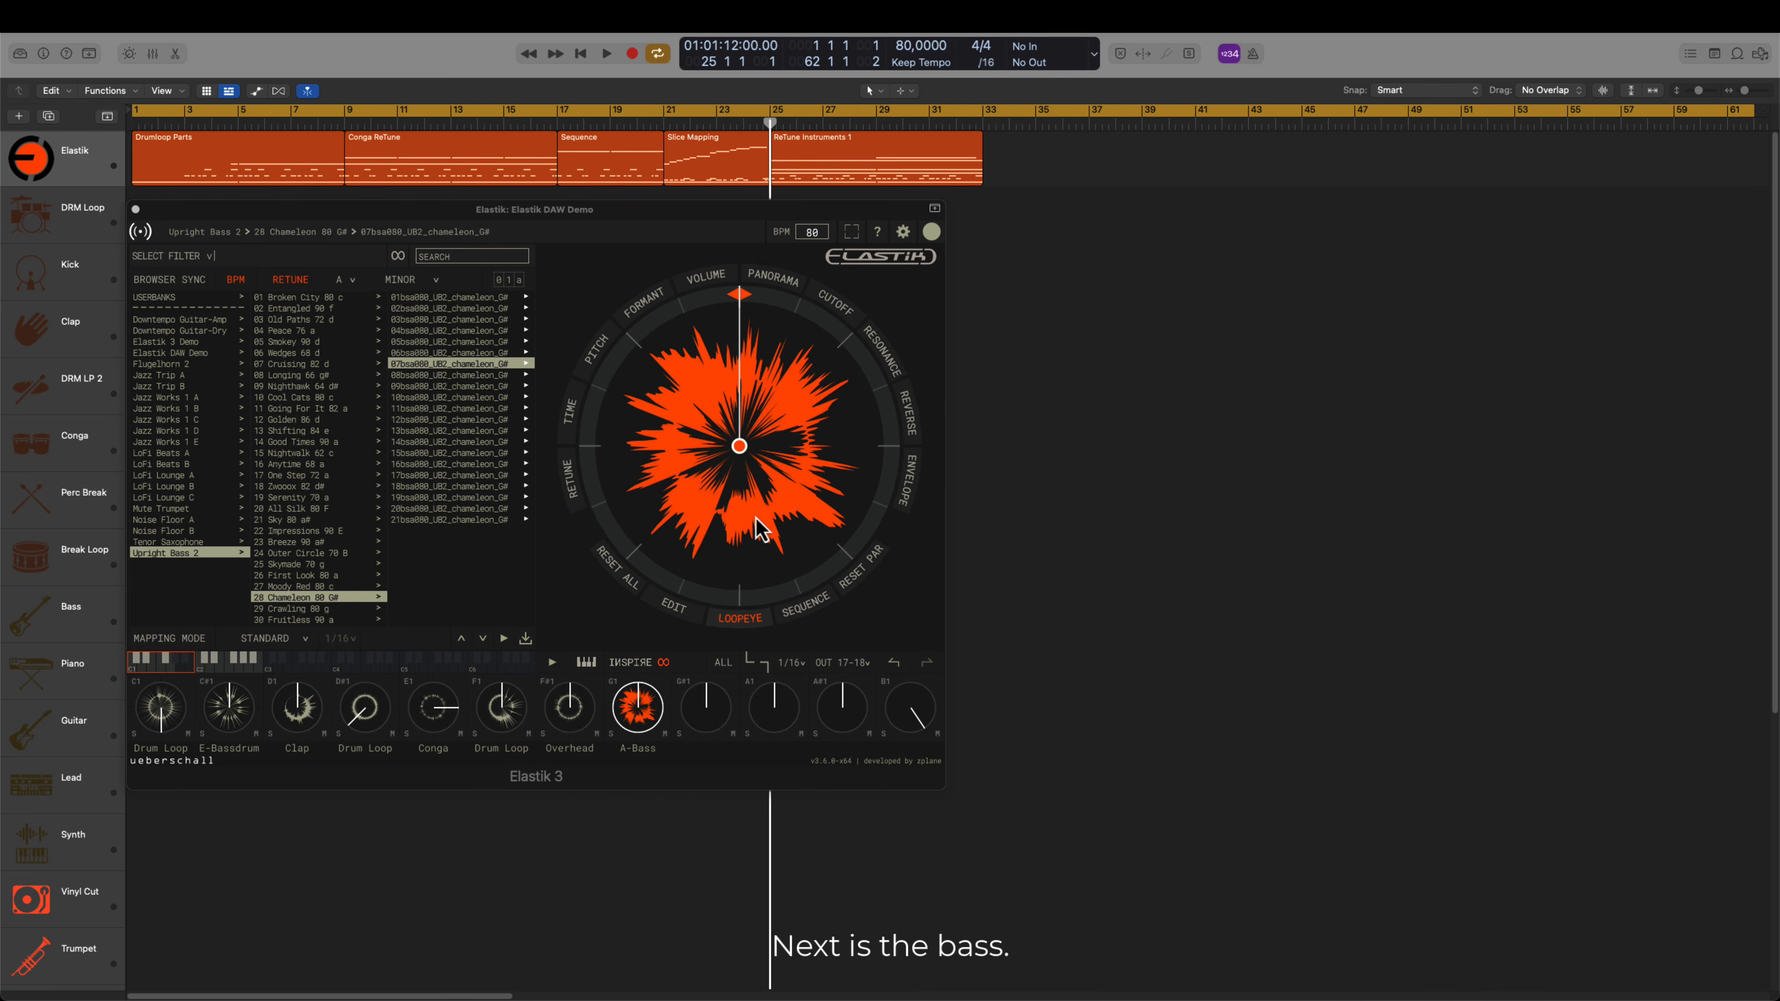
- Open the A-Bass loop's ReTune settings for A minor, shorten the loop by one 1/16 step and start playback
left_click(572, 484)
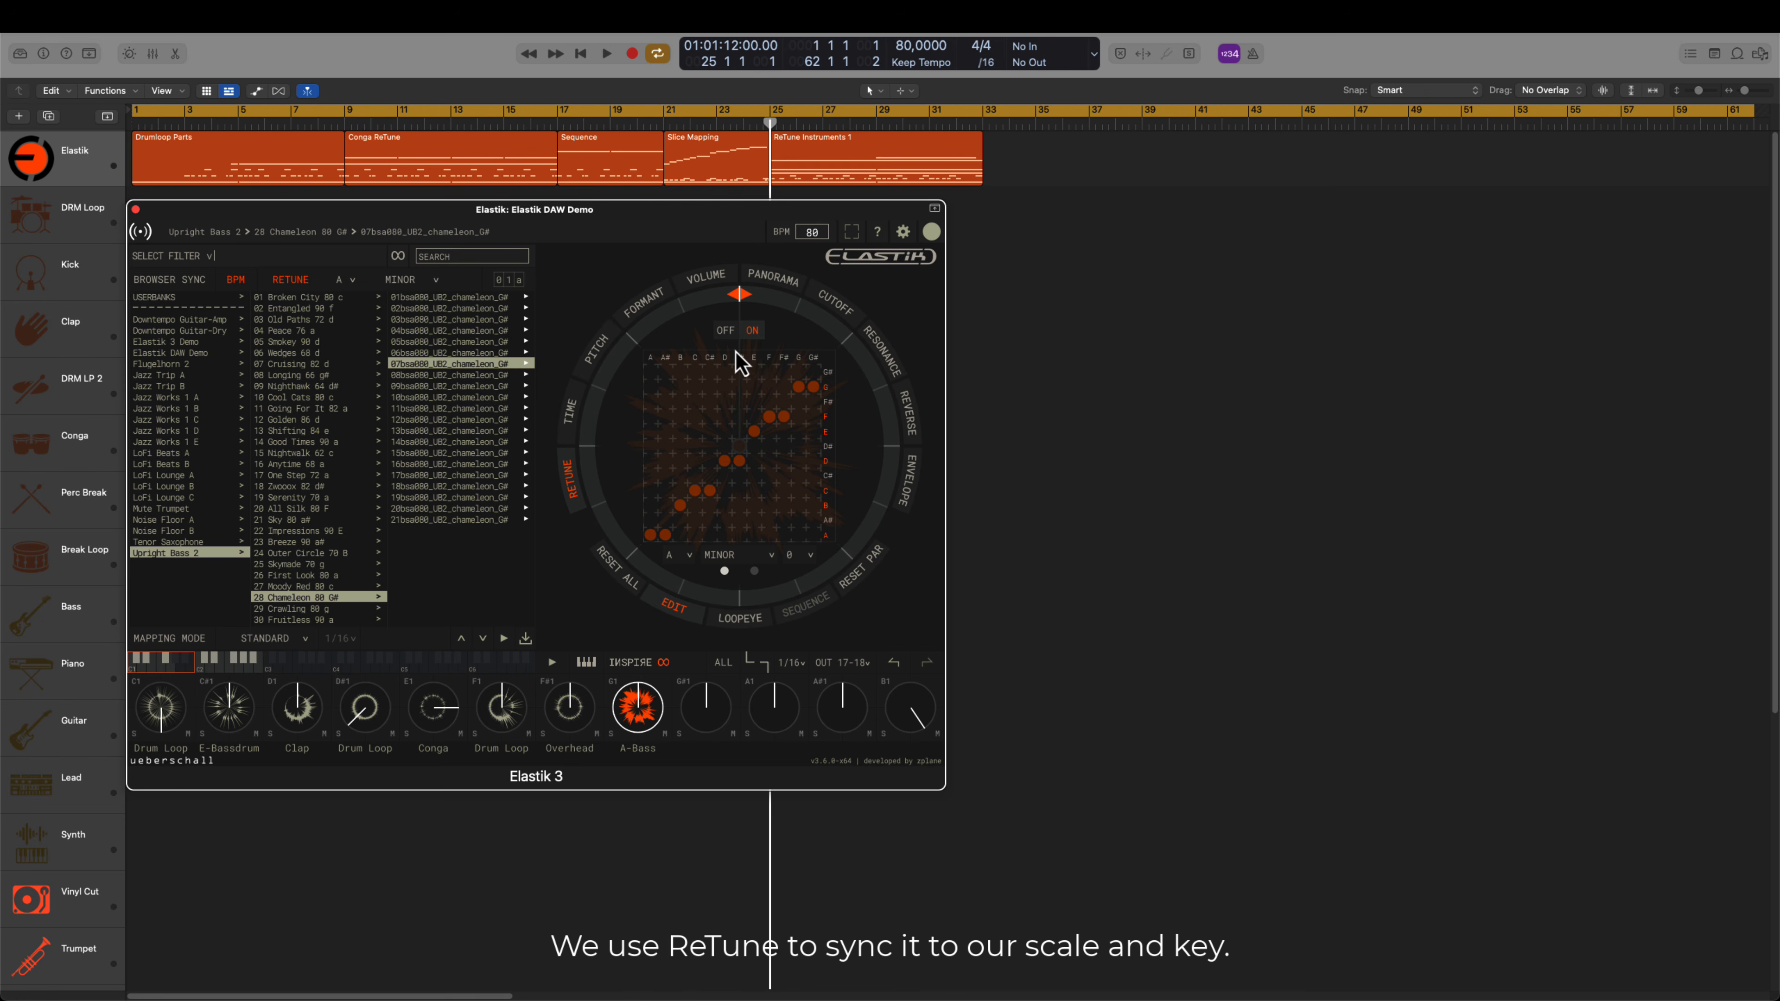
left_click(740, 619)
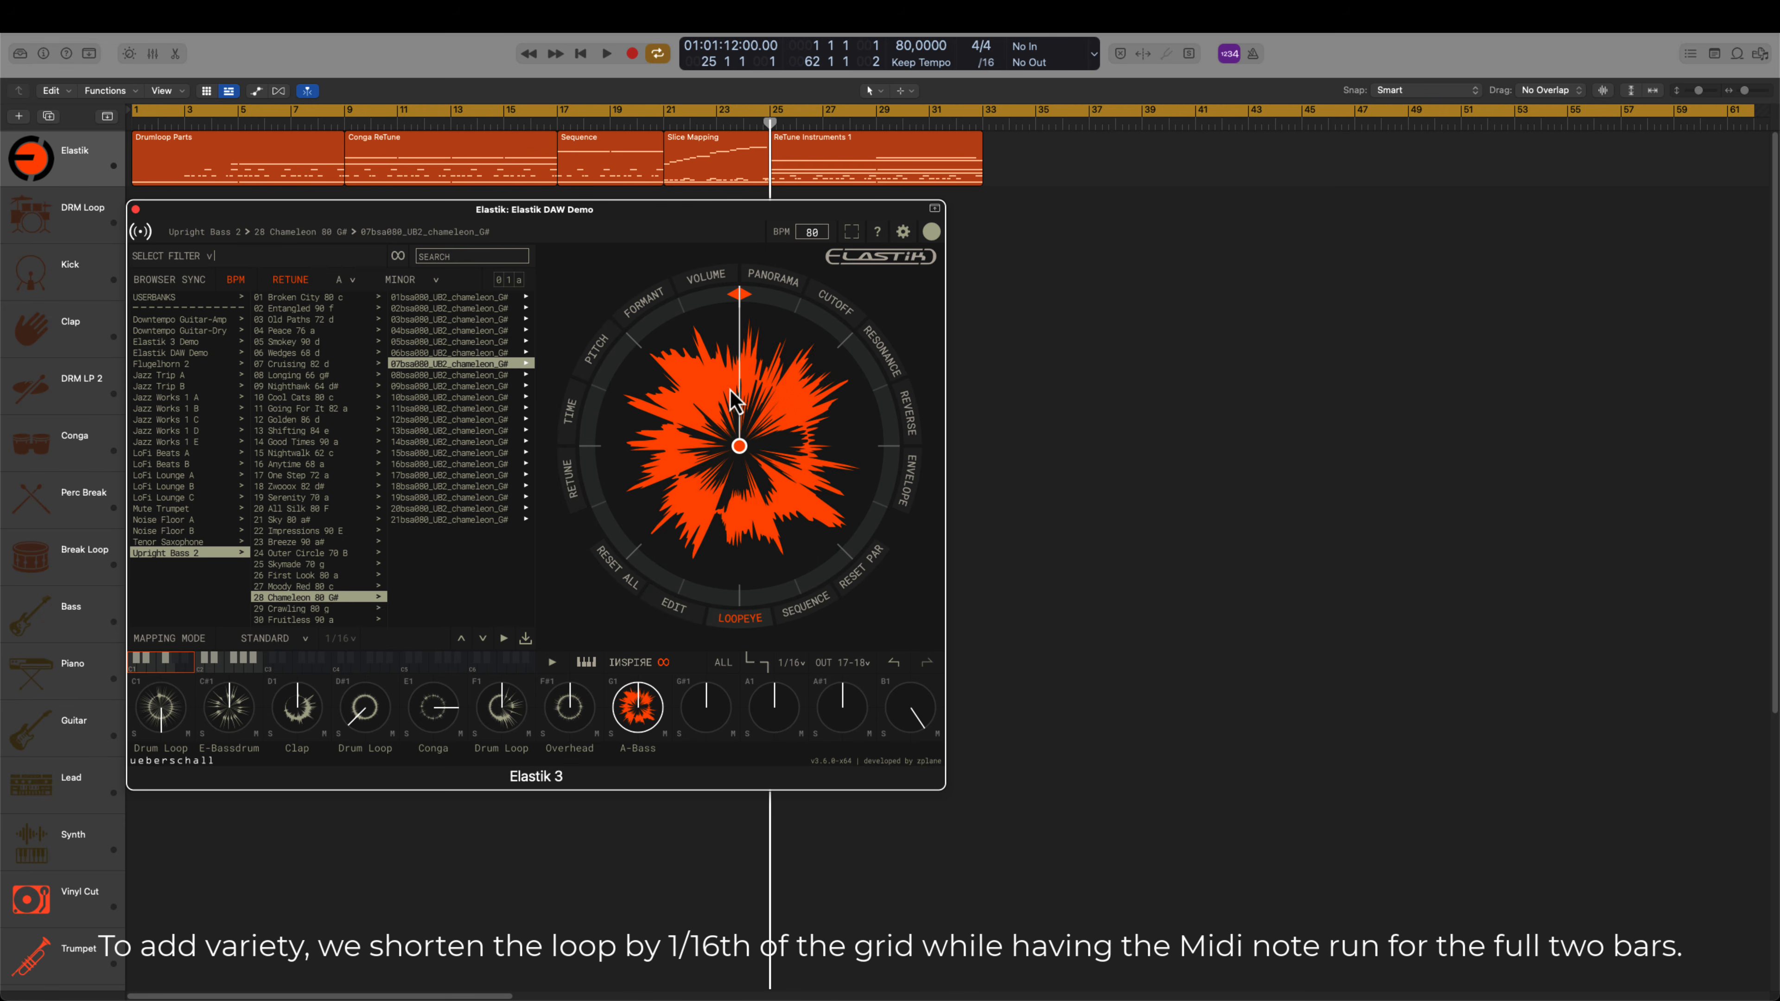
left_click_drag(732, 297, 687, 307)
key("space")
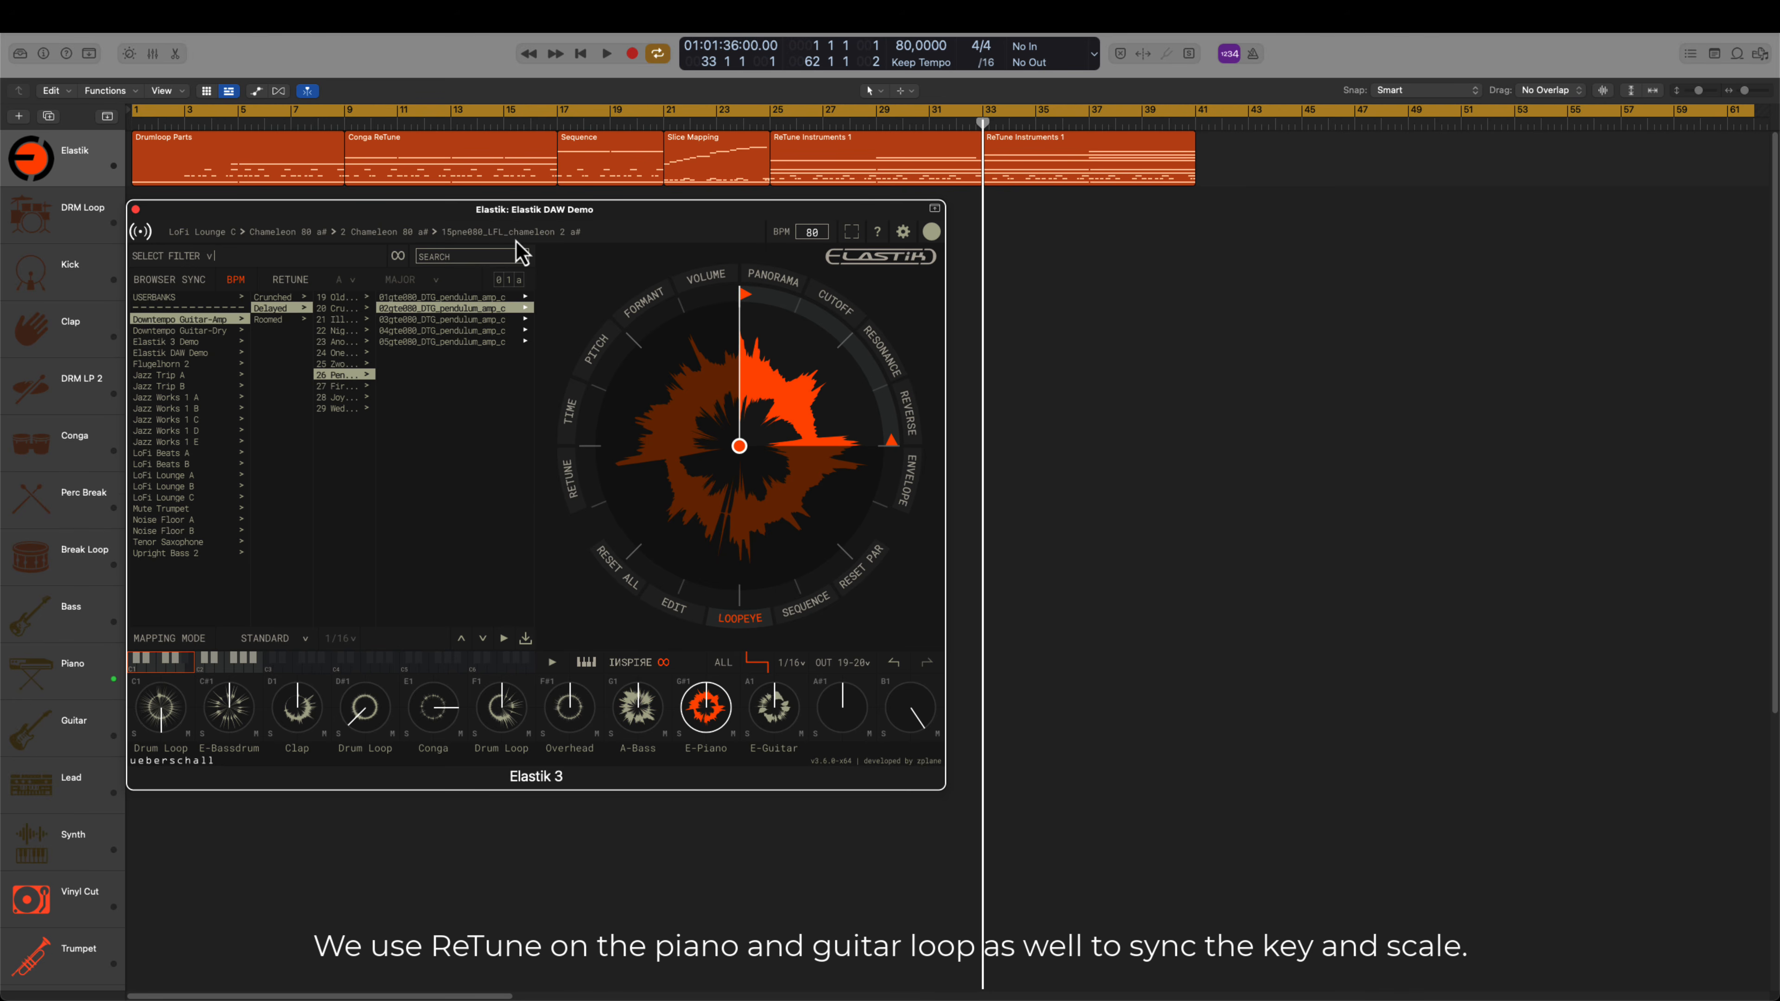
- Locate the E-Piano loop in the browser and check the ReTune settings of the E-Piano and E-Guitar loops
left_click(516, 241)
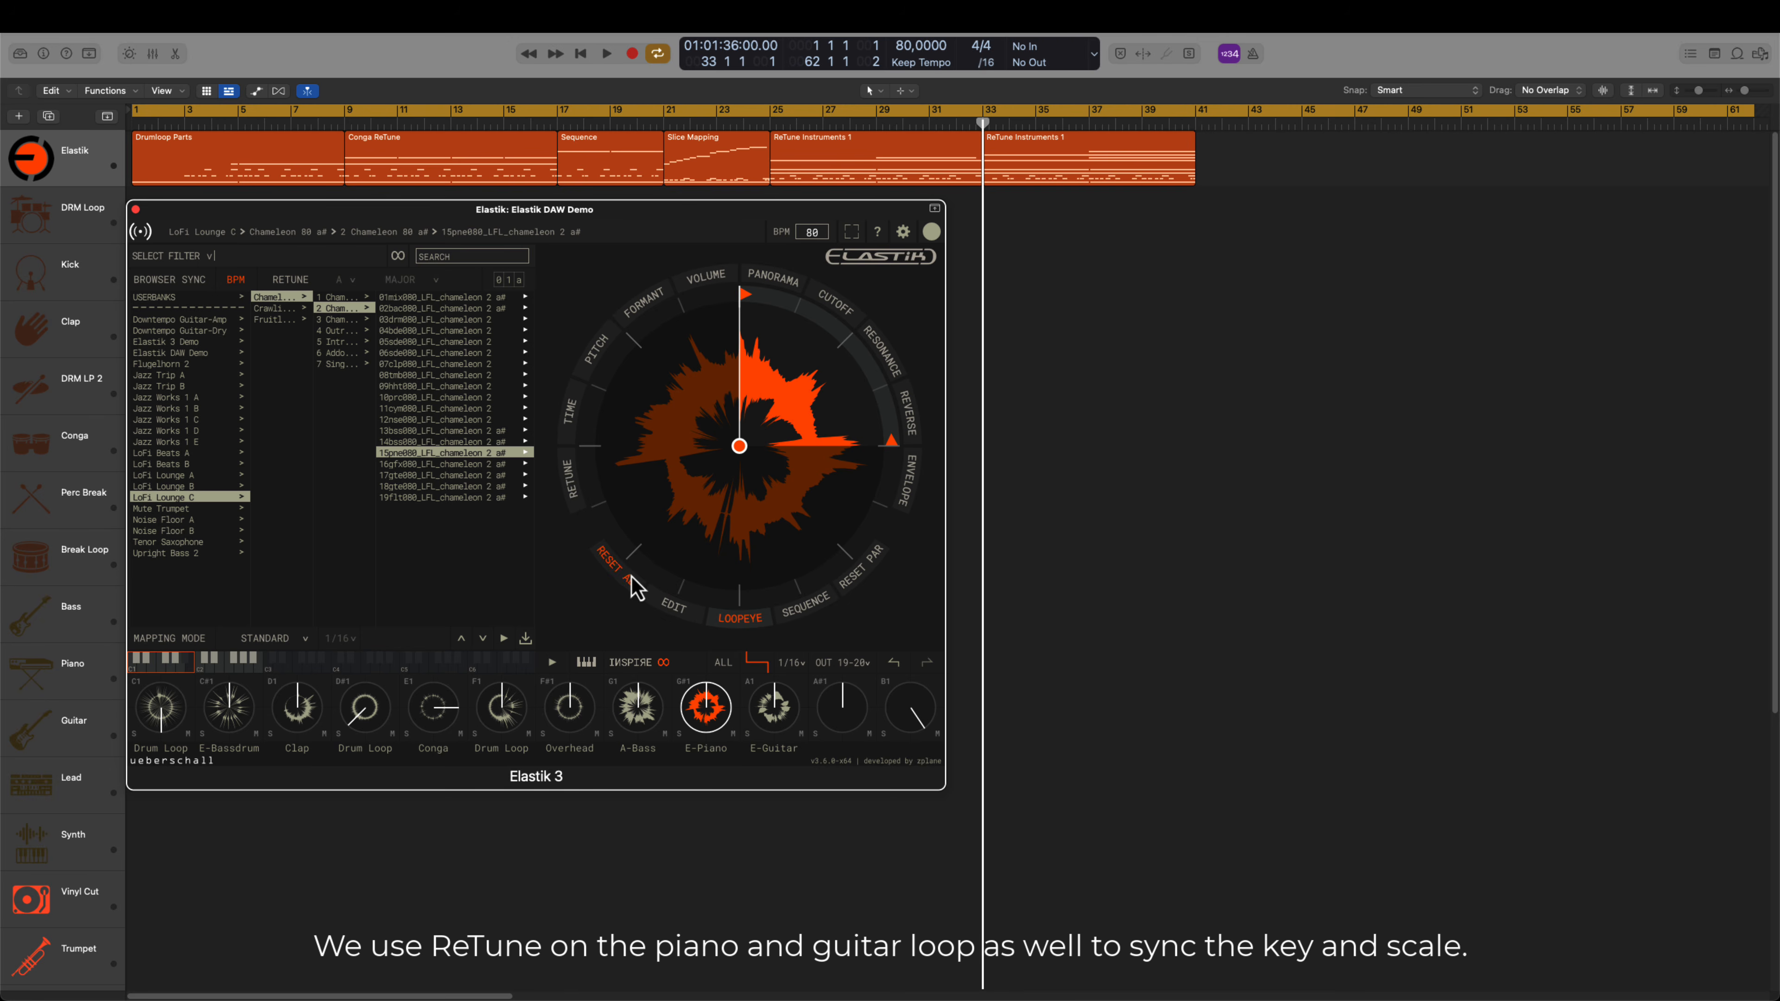
left_click(574, 499)
left_click(706, 710)
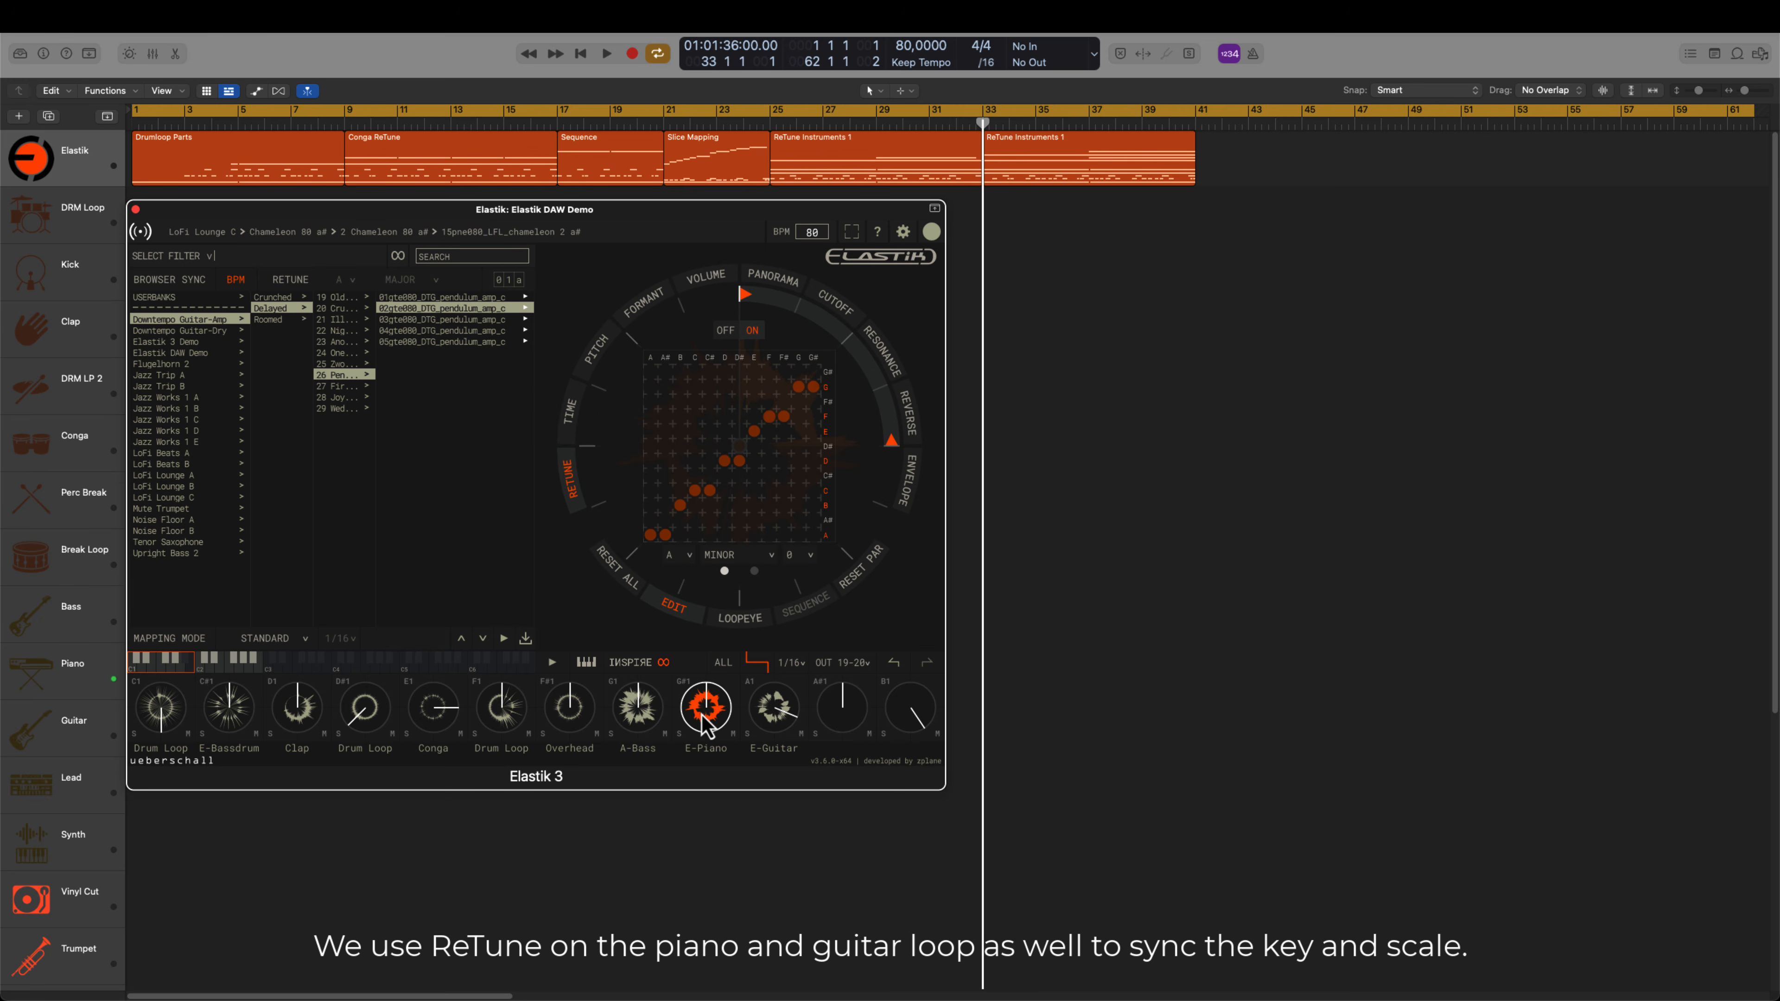
left_click(775, 710)
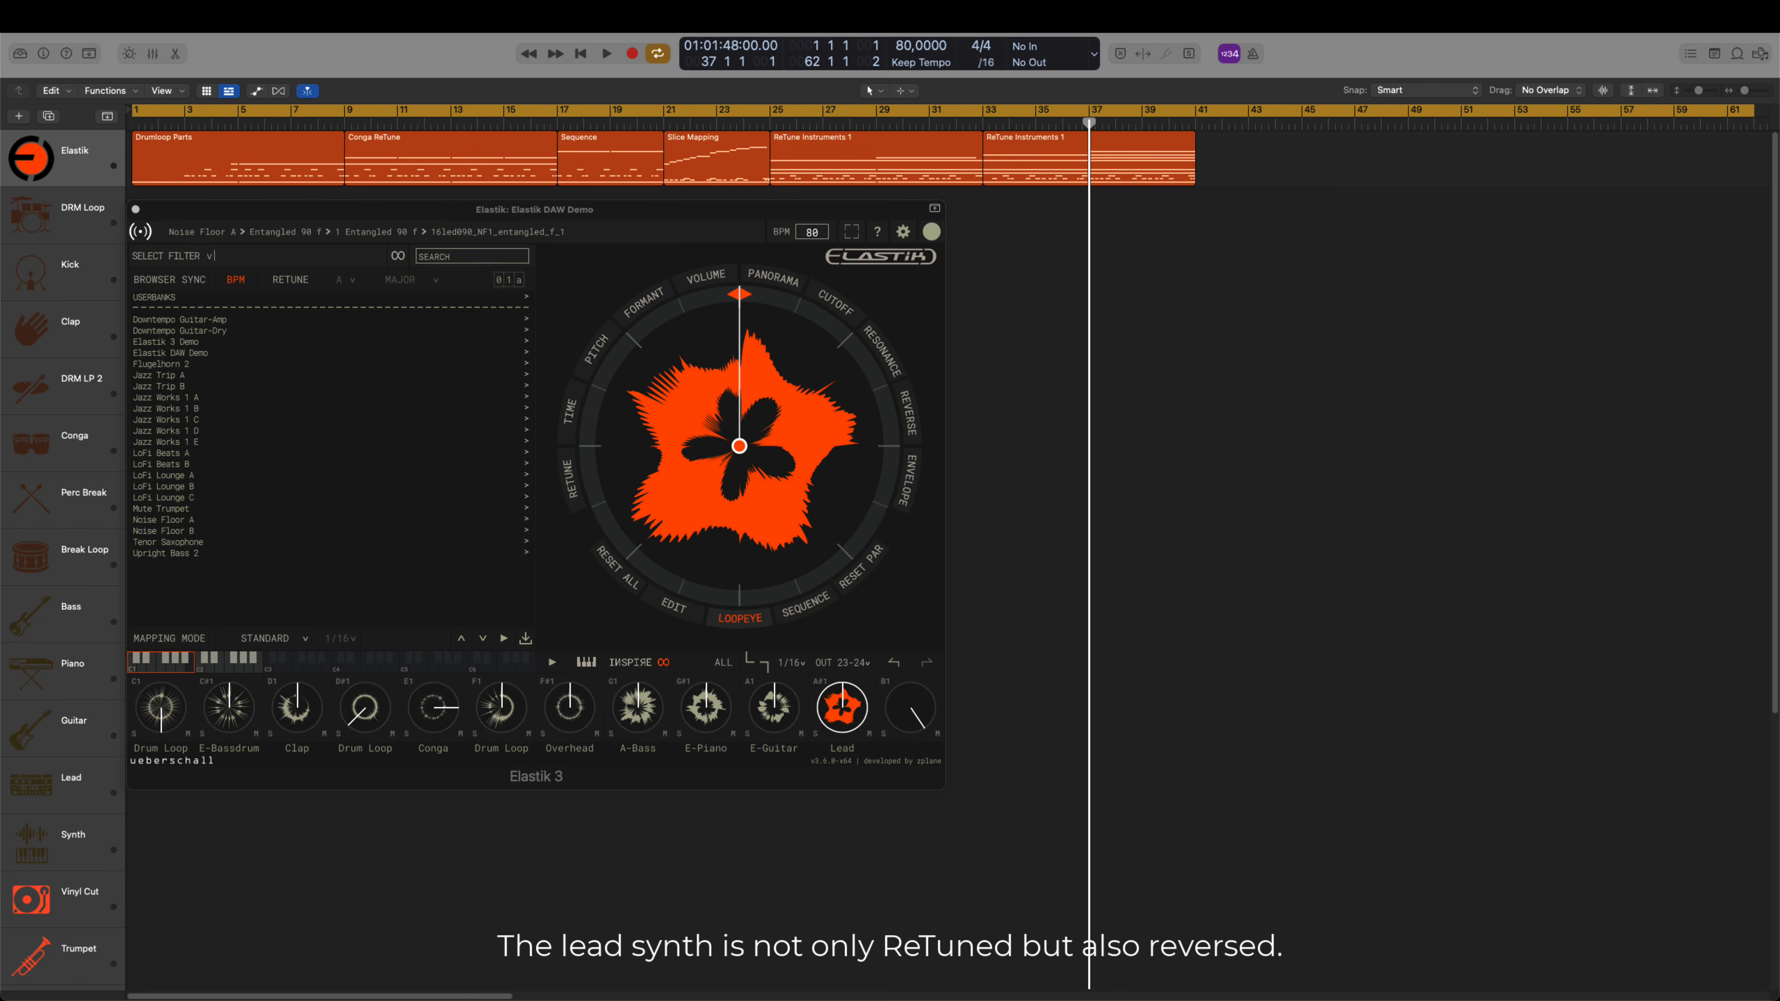
- Open the mixer and check the Lead loop's ReTune and Reverse settings during playback
key("super+2")
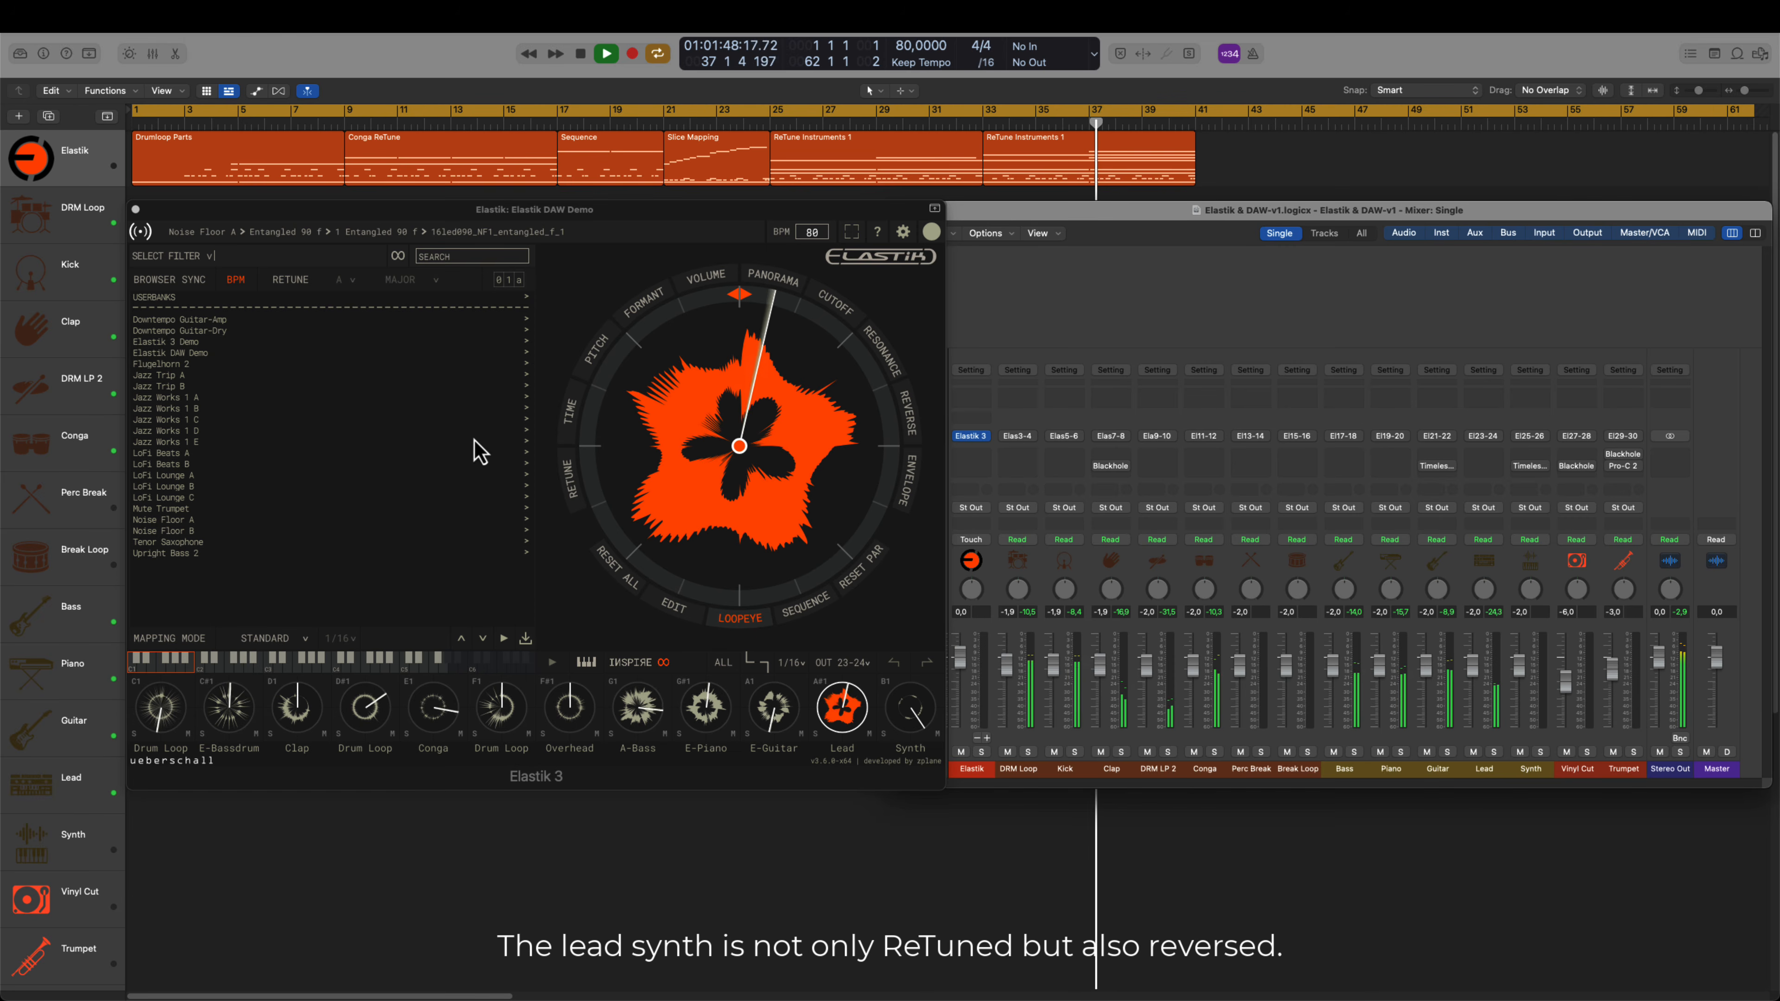
left_click(571, 491)
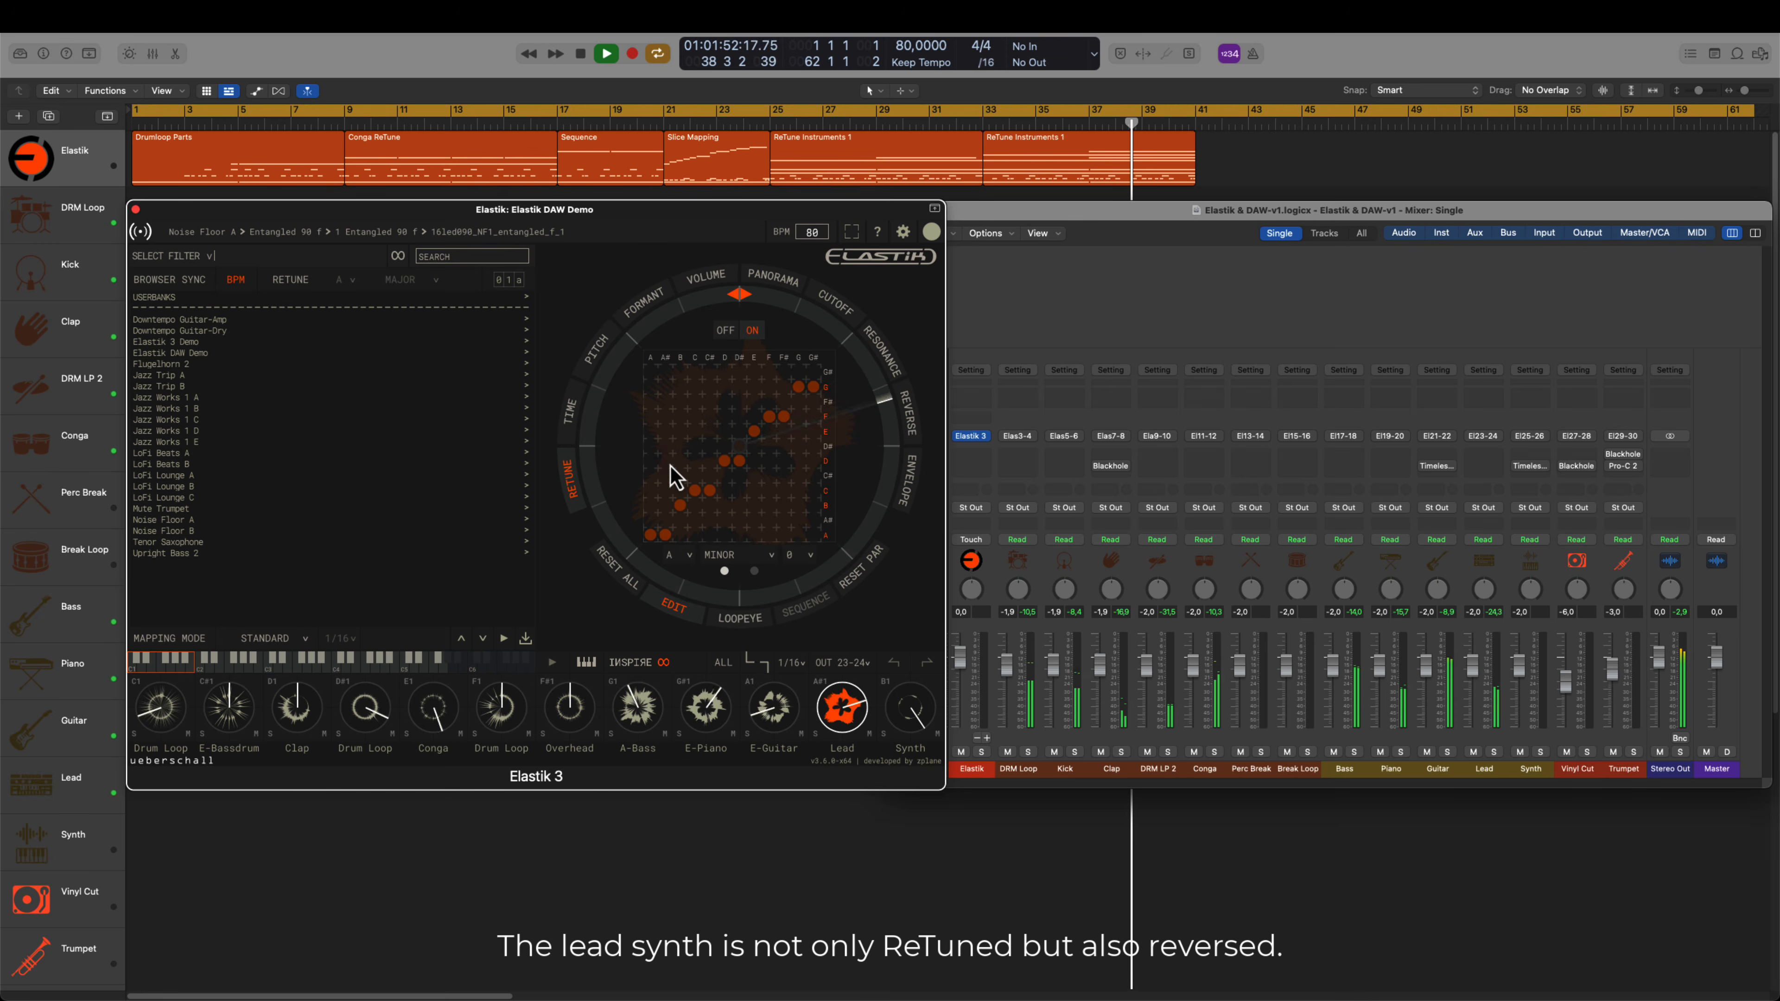
left_click(909, 419)
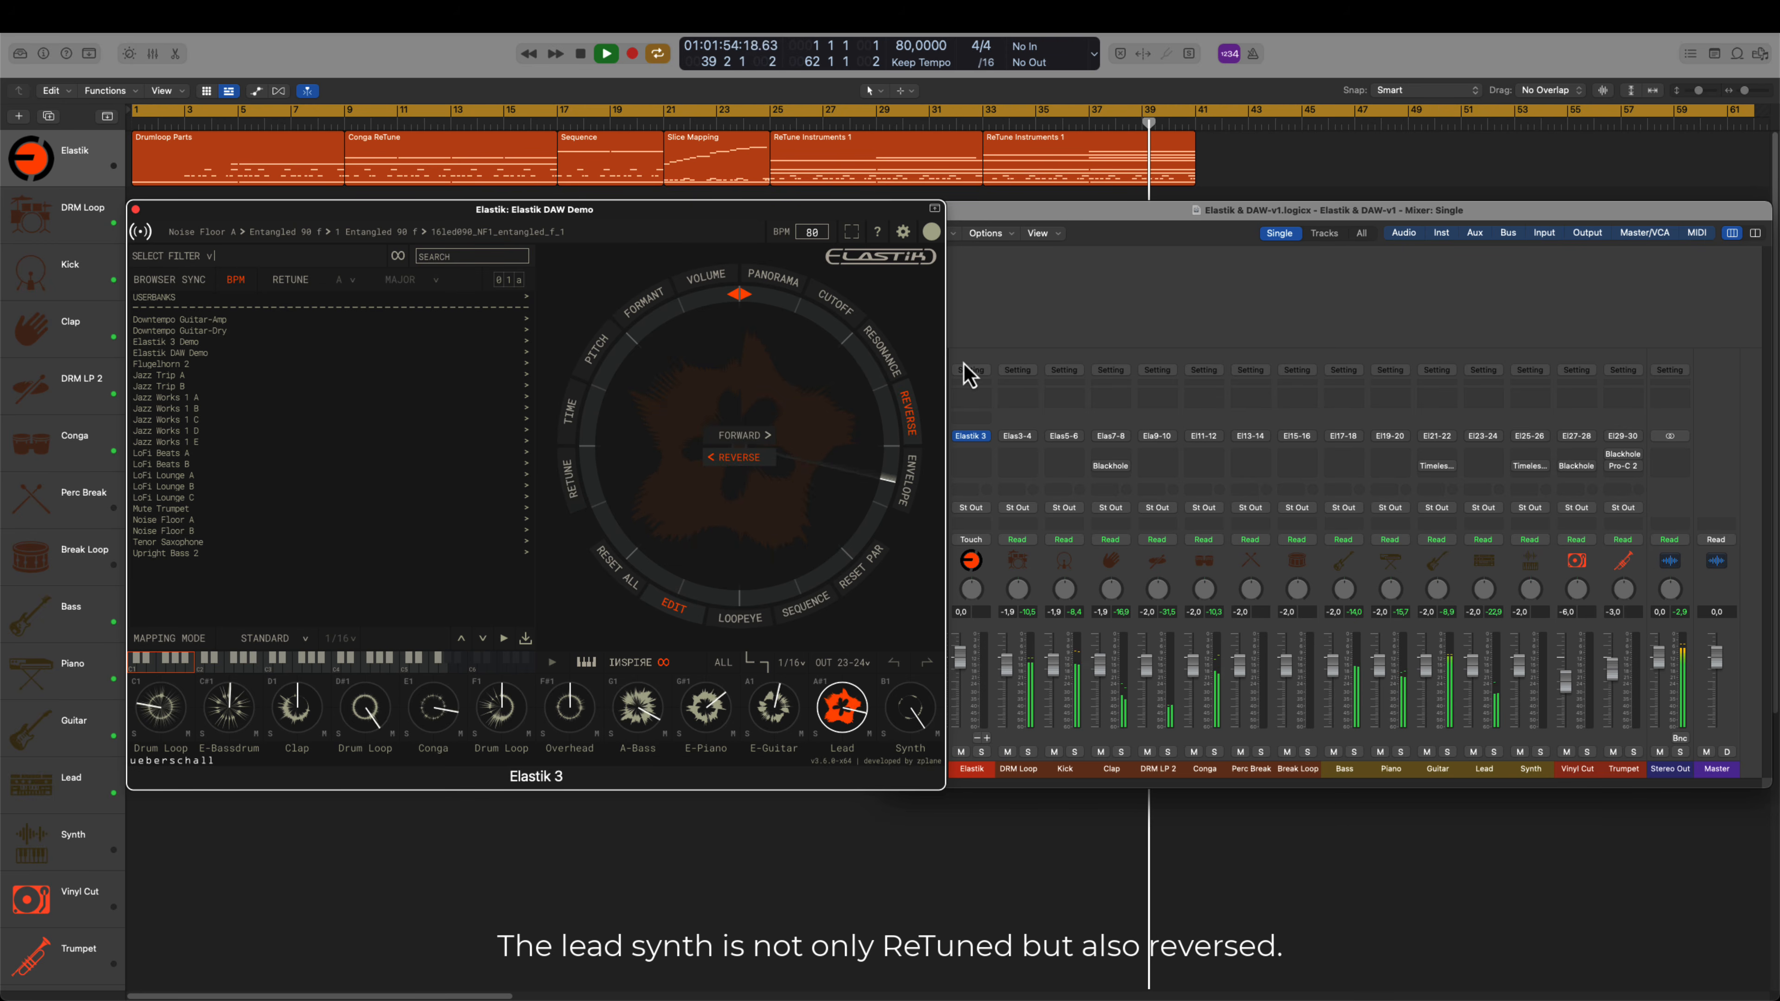
left_click(741, 619)
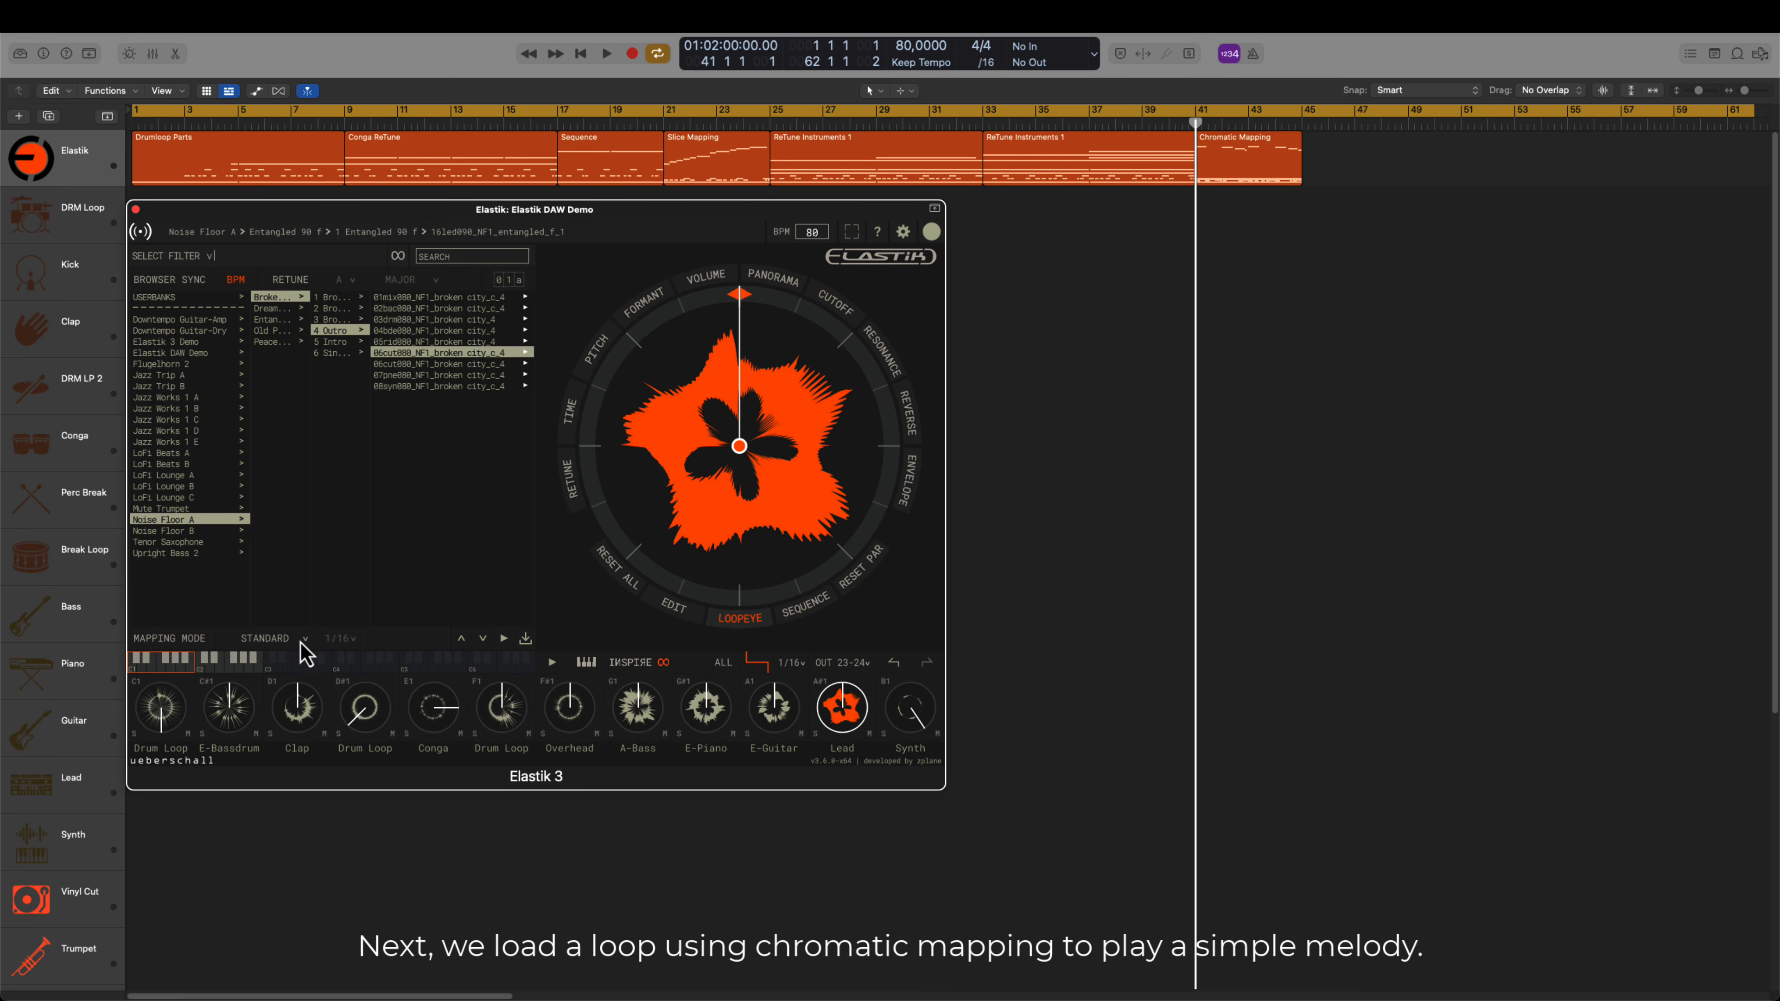
- Switch the mapping mode to Chromatic and load the highlighted broken city_c_4 loop from Noise Floor A, 4 Outro, onto the keyboard
left_click(301, 641)
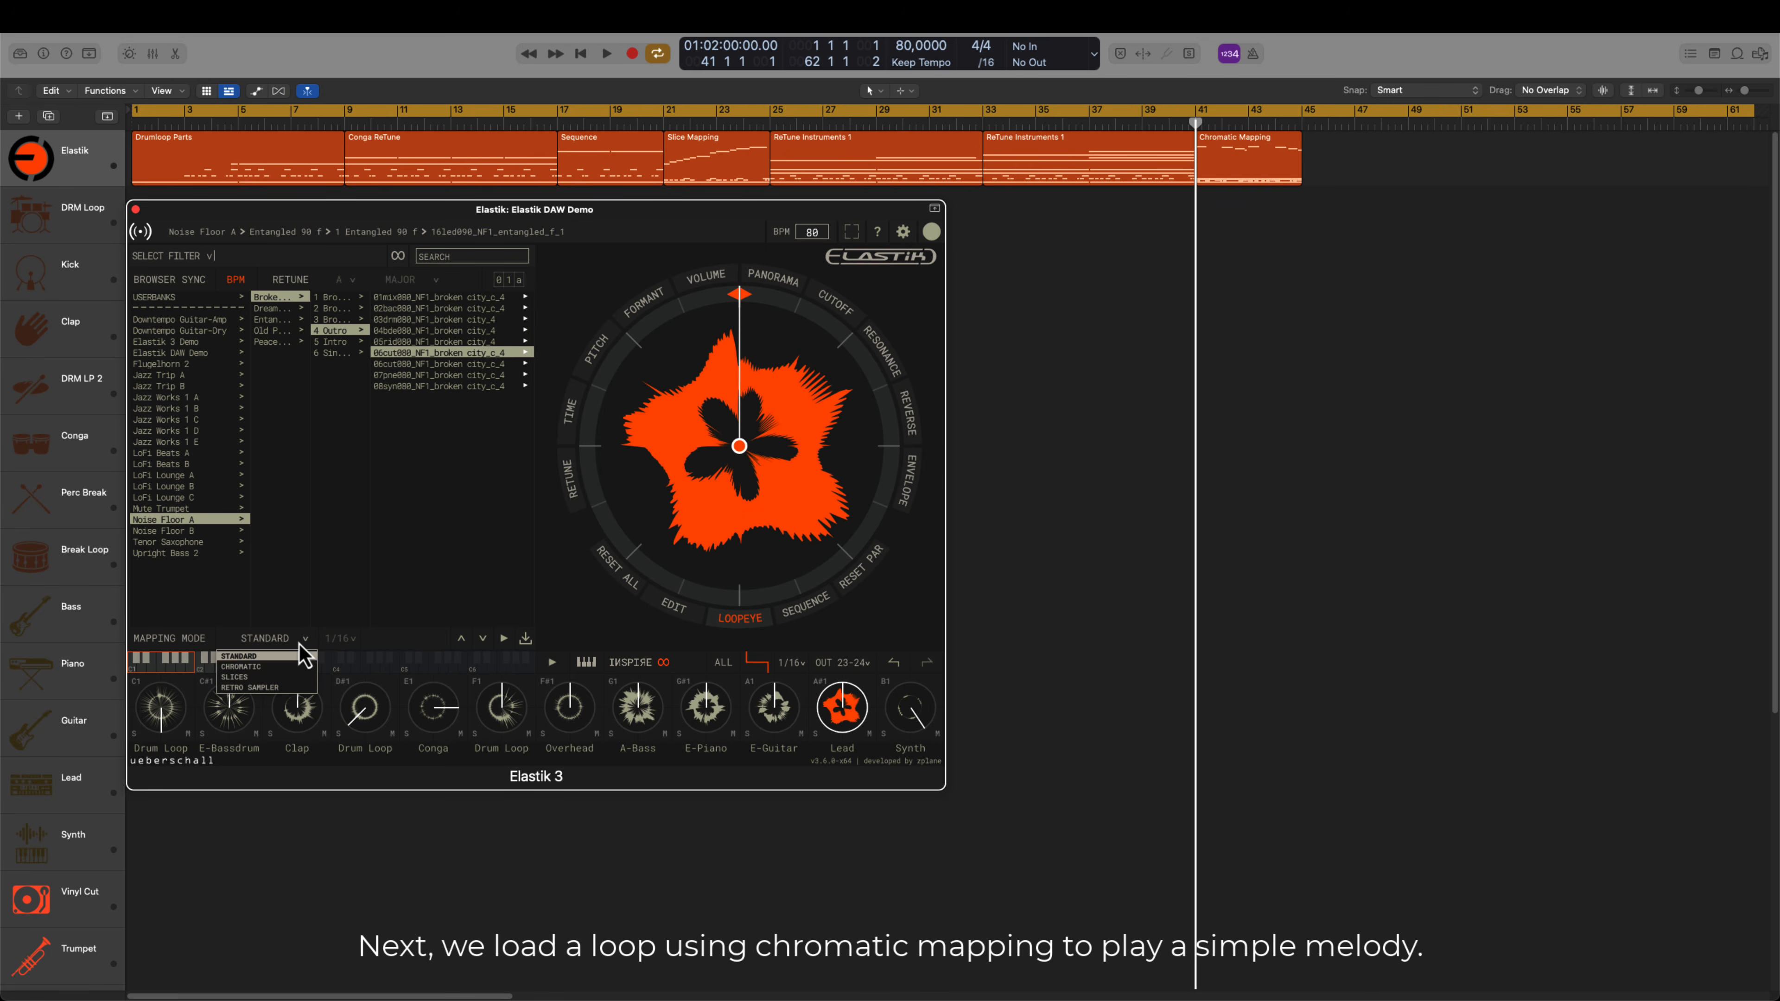
left_click(299, 668)
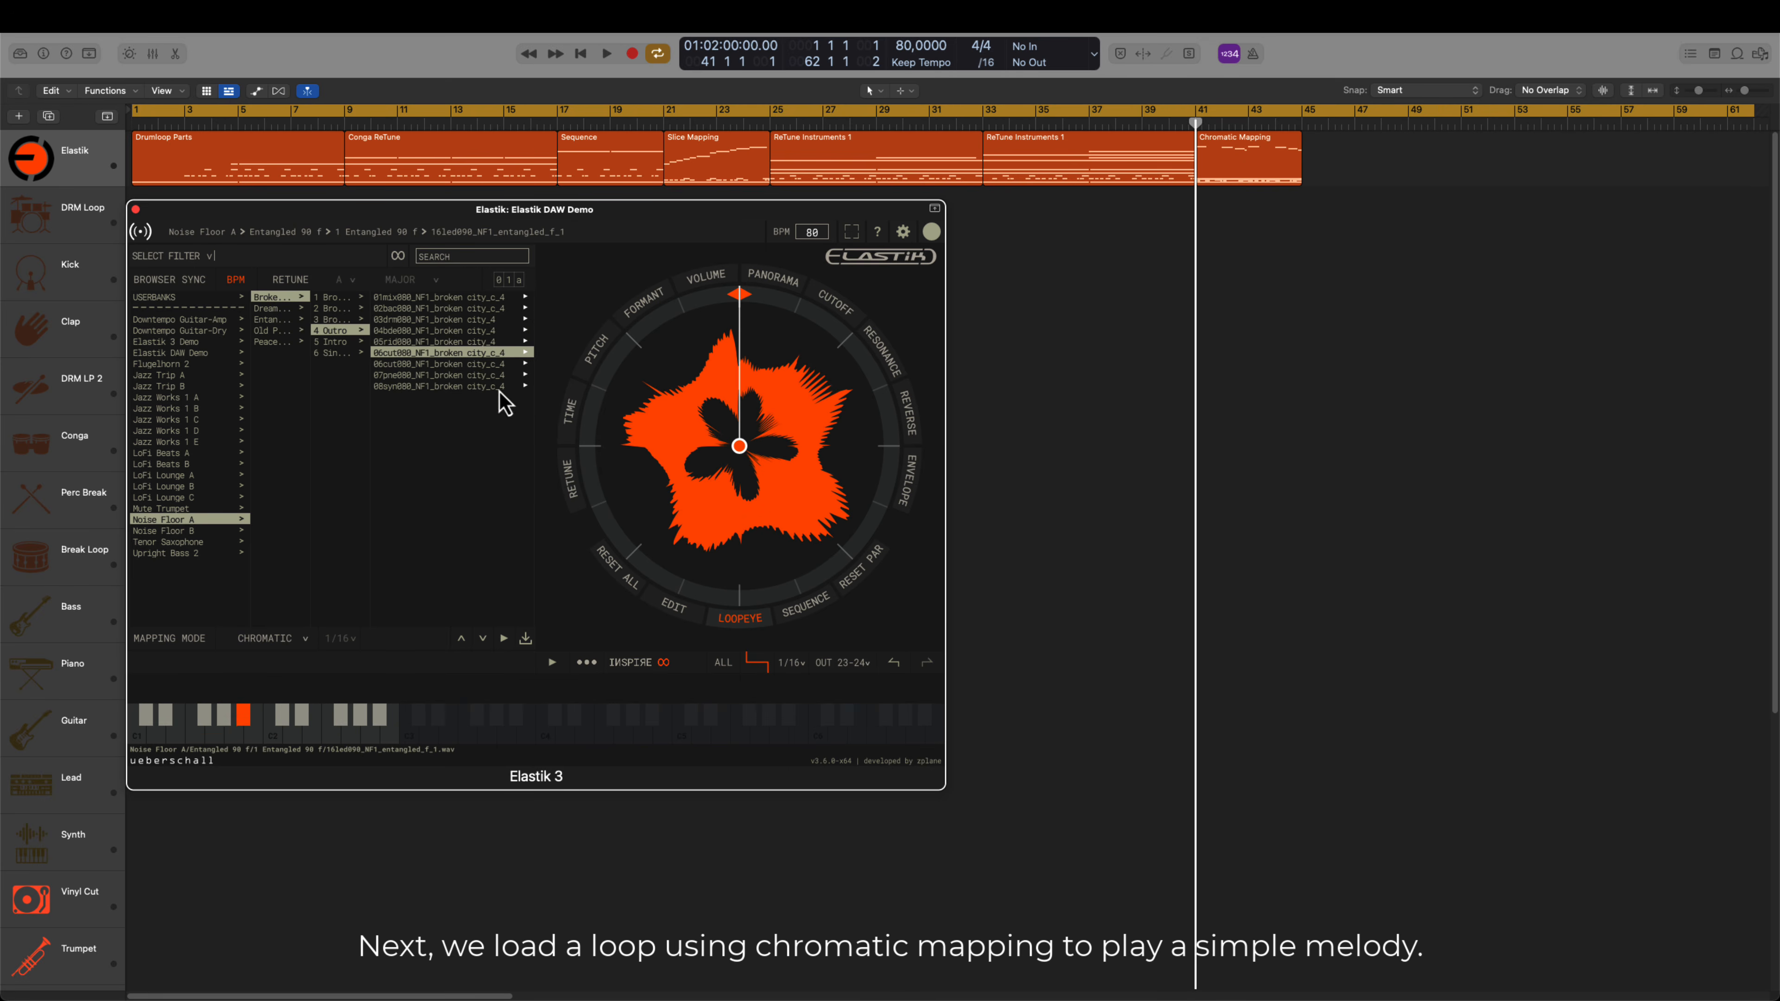
left_click_drag(538, 443, 560, 747)
- Select all chromatically mapped loops from C3 to C5, shift their shared start point about one eighth into the loop and start playback
left_click(415, 741)
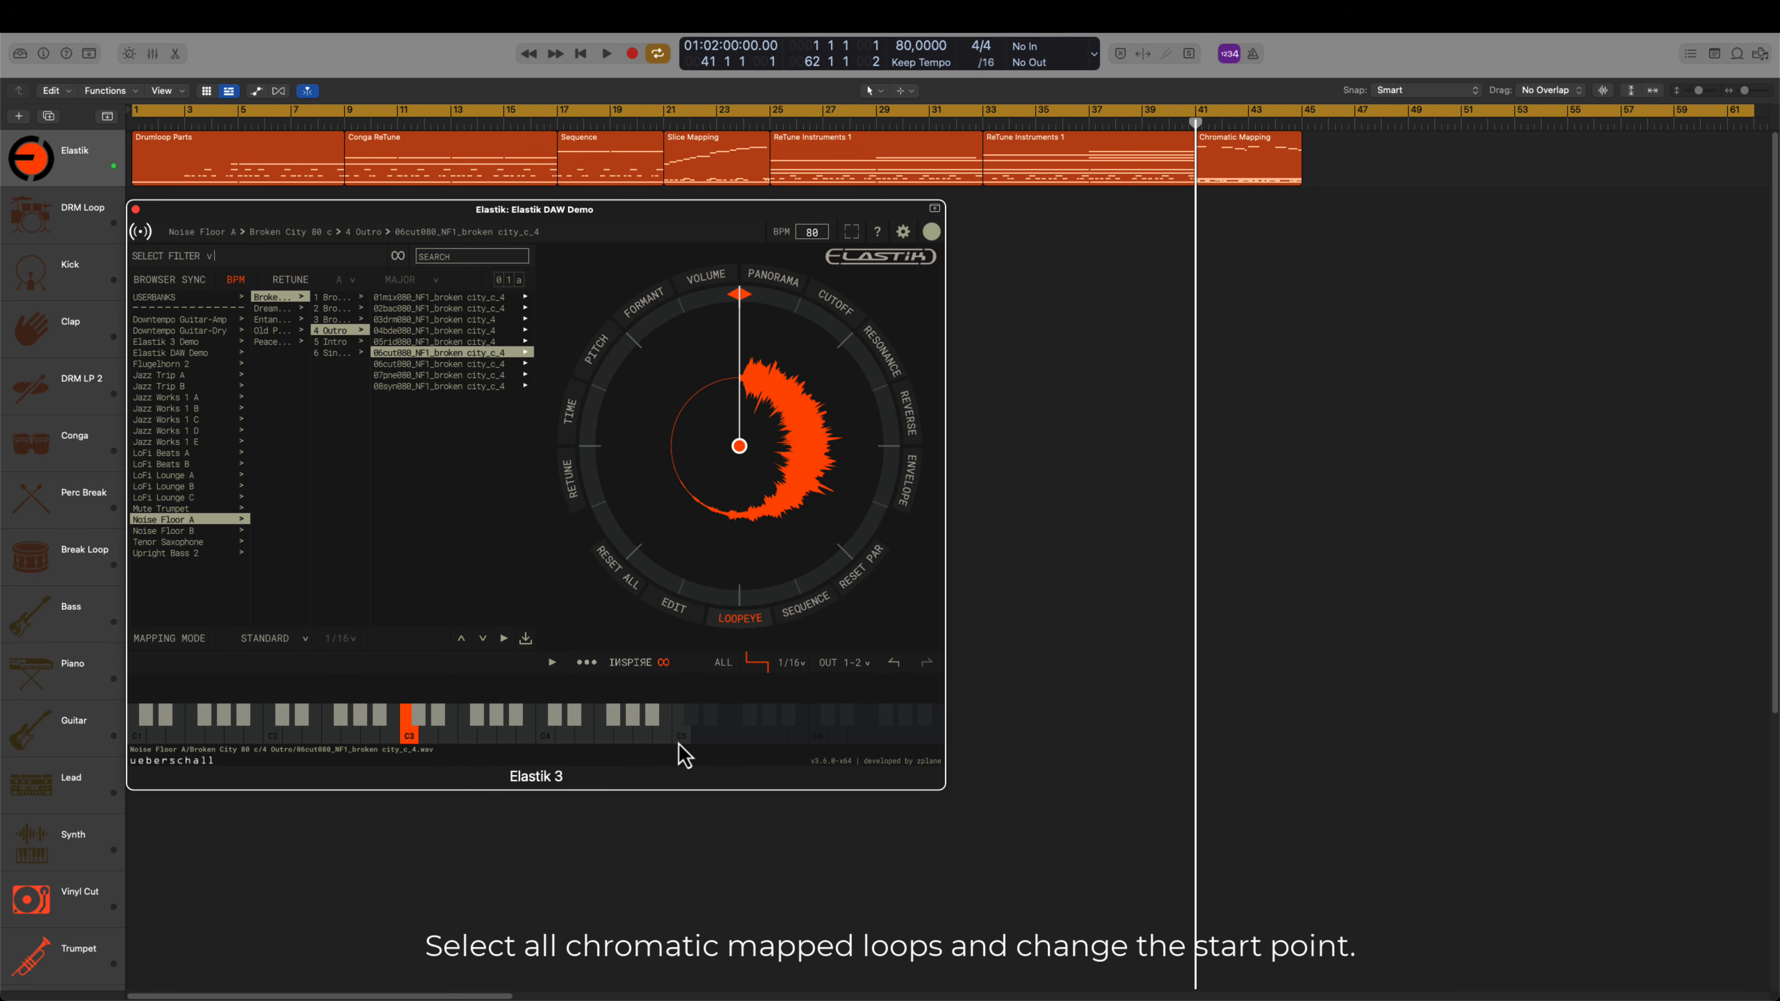
left_click(679, 742, "shift")
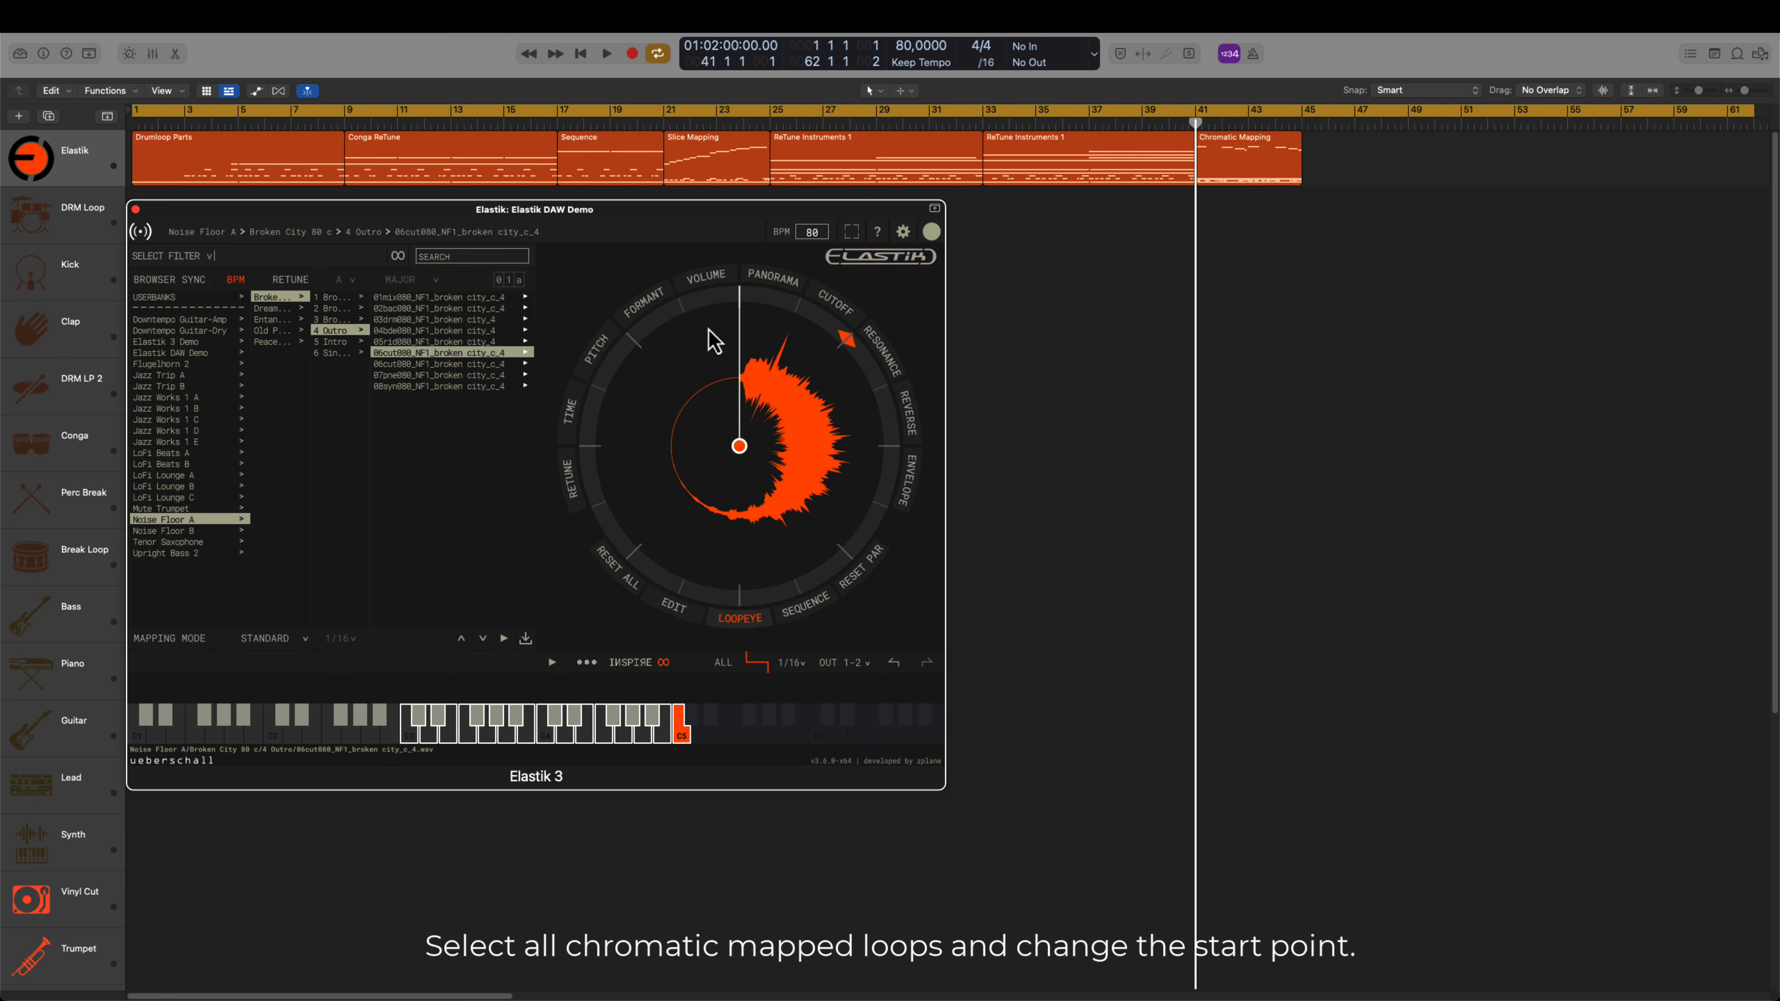
key("space")
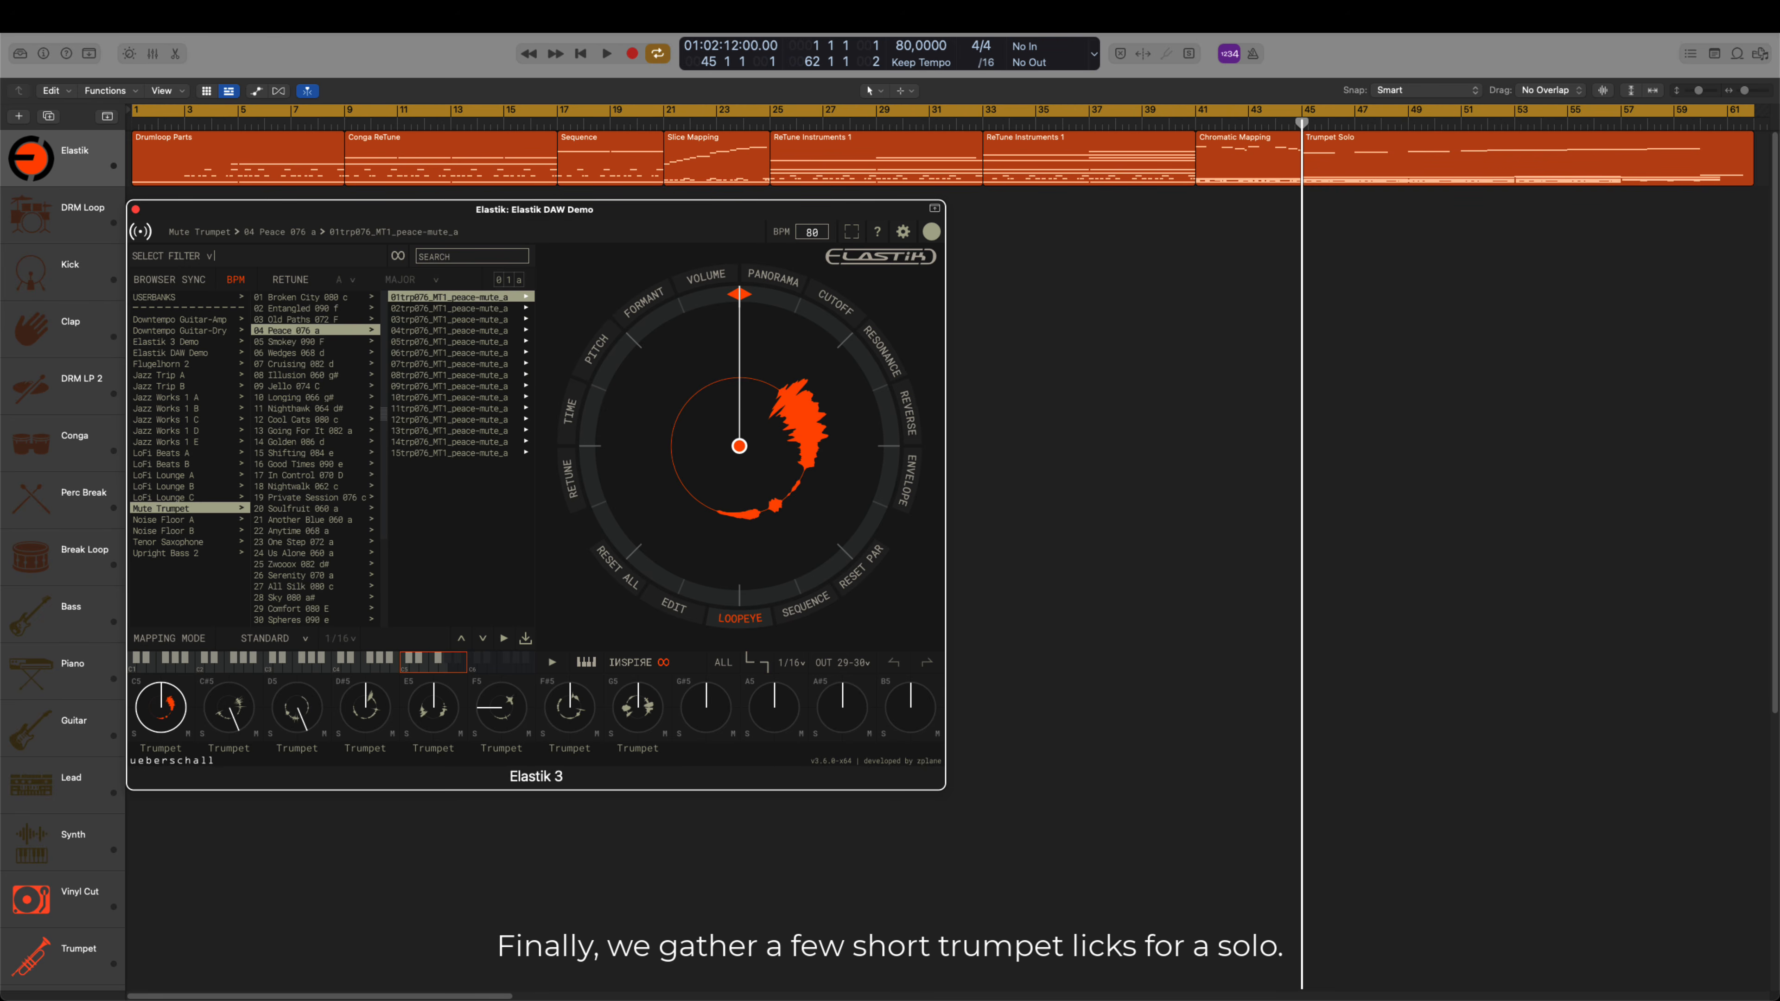
- Check ReTune on the second and third Trumpet pads and locate the fourth pad's loop 08trp076_MT1_peace-mute_a in the browser
left_click(230, 708)
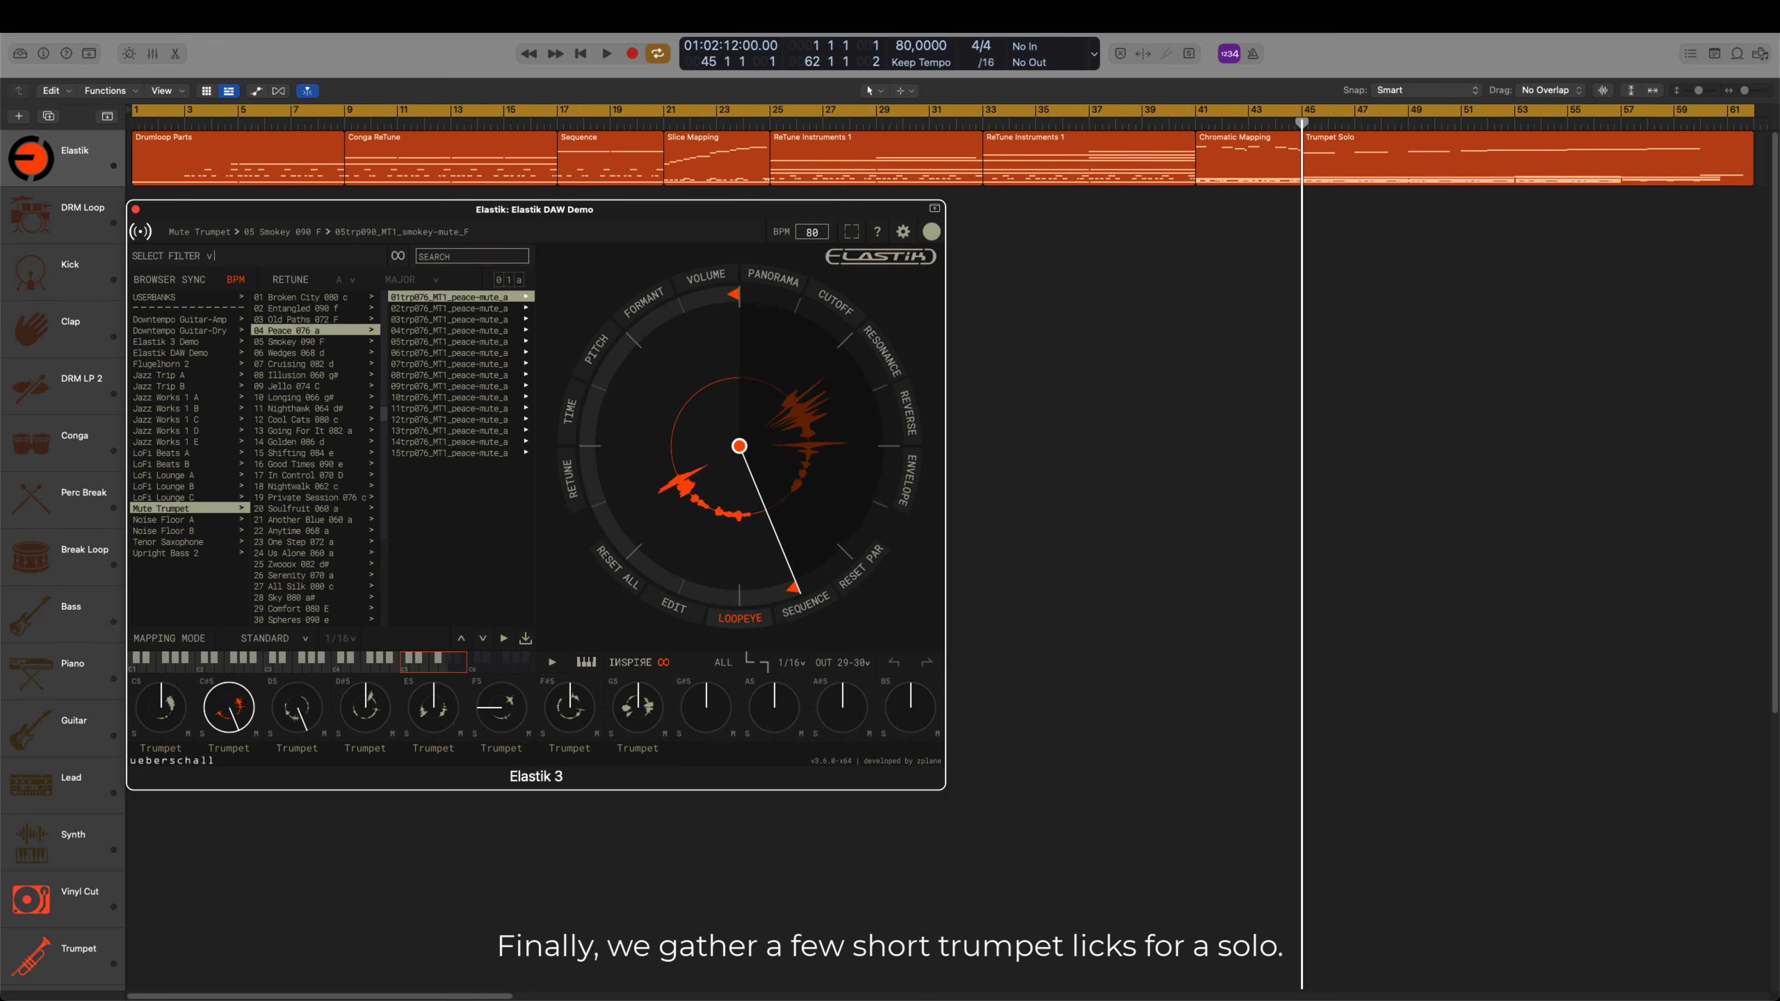
left_click(570, 479)
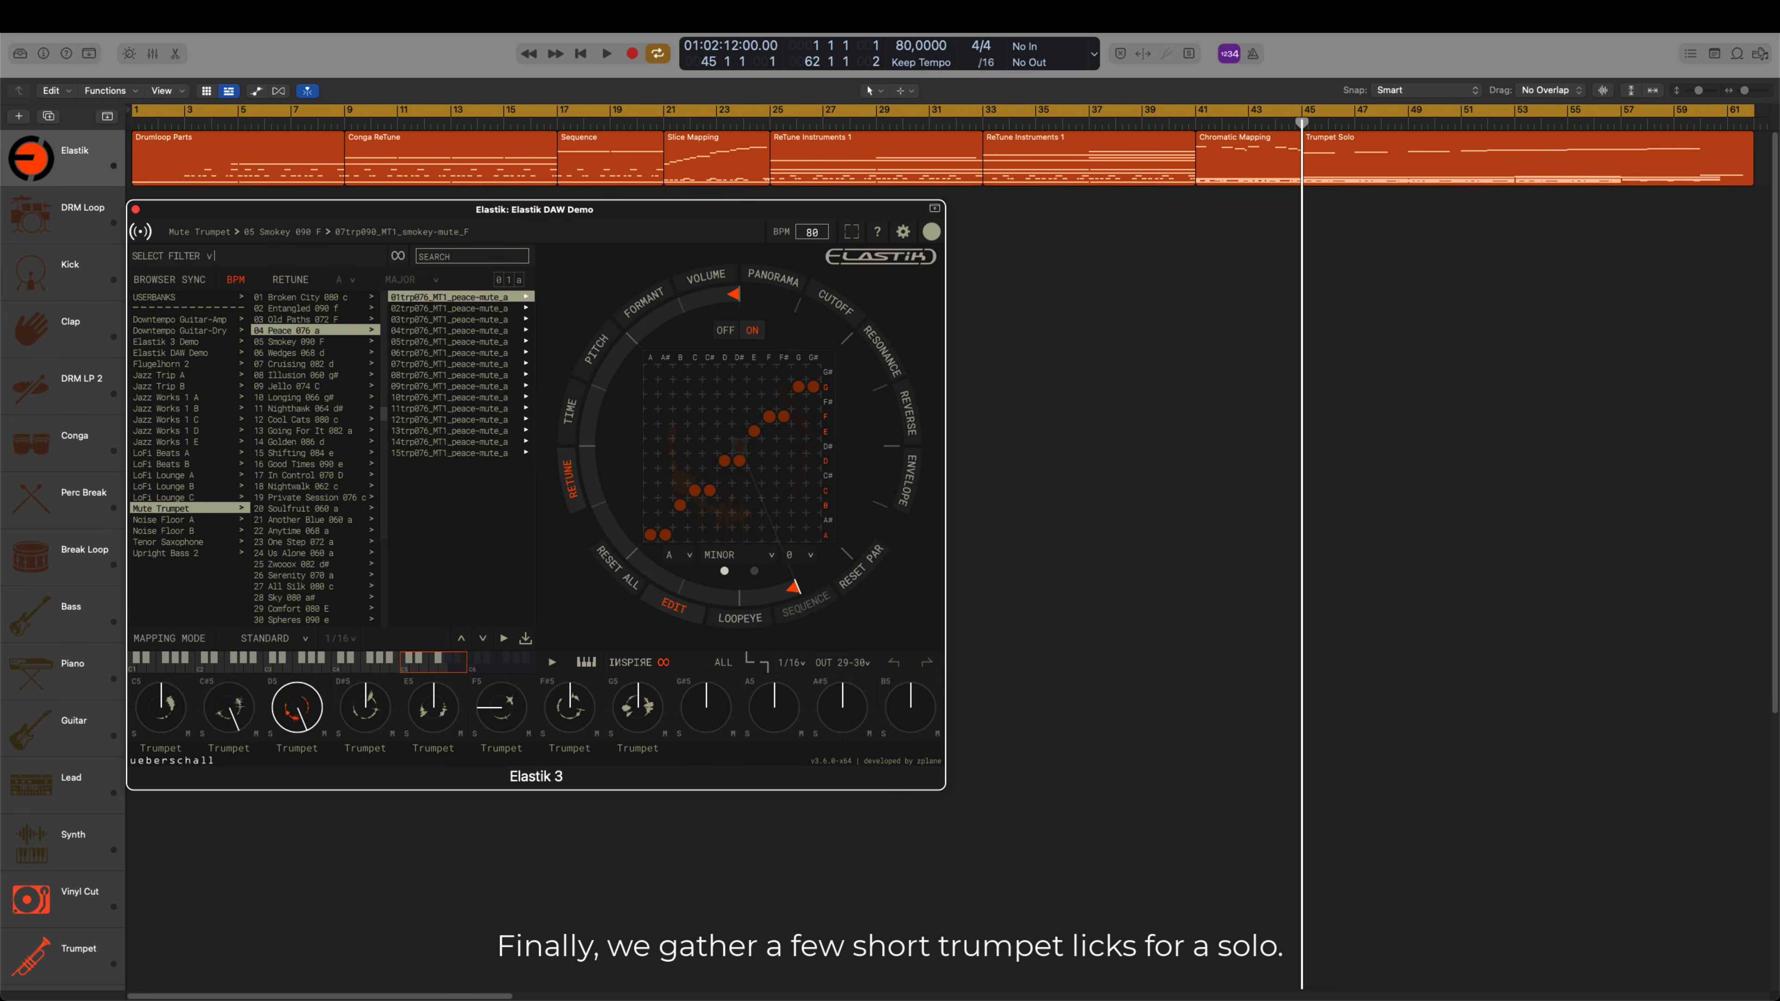
left_click(365, 709)
left_click(740, 619)
left_click(449, 375)
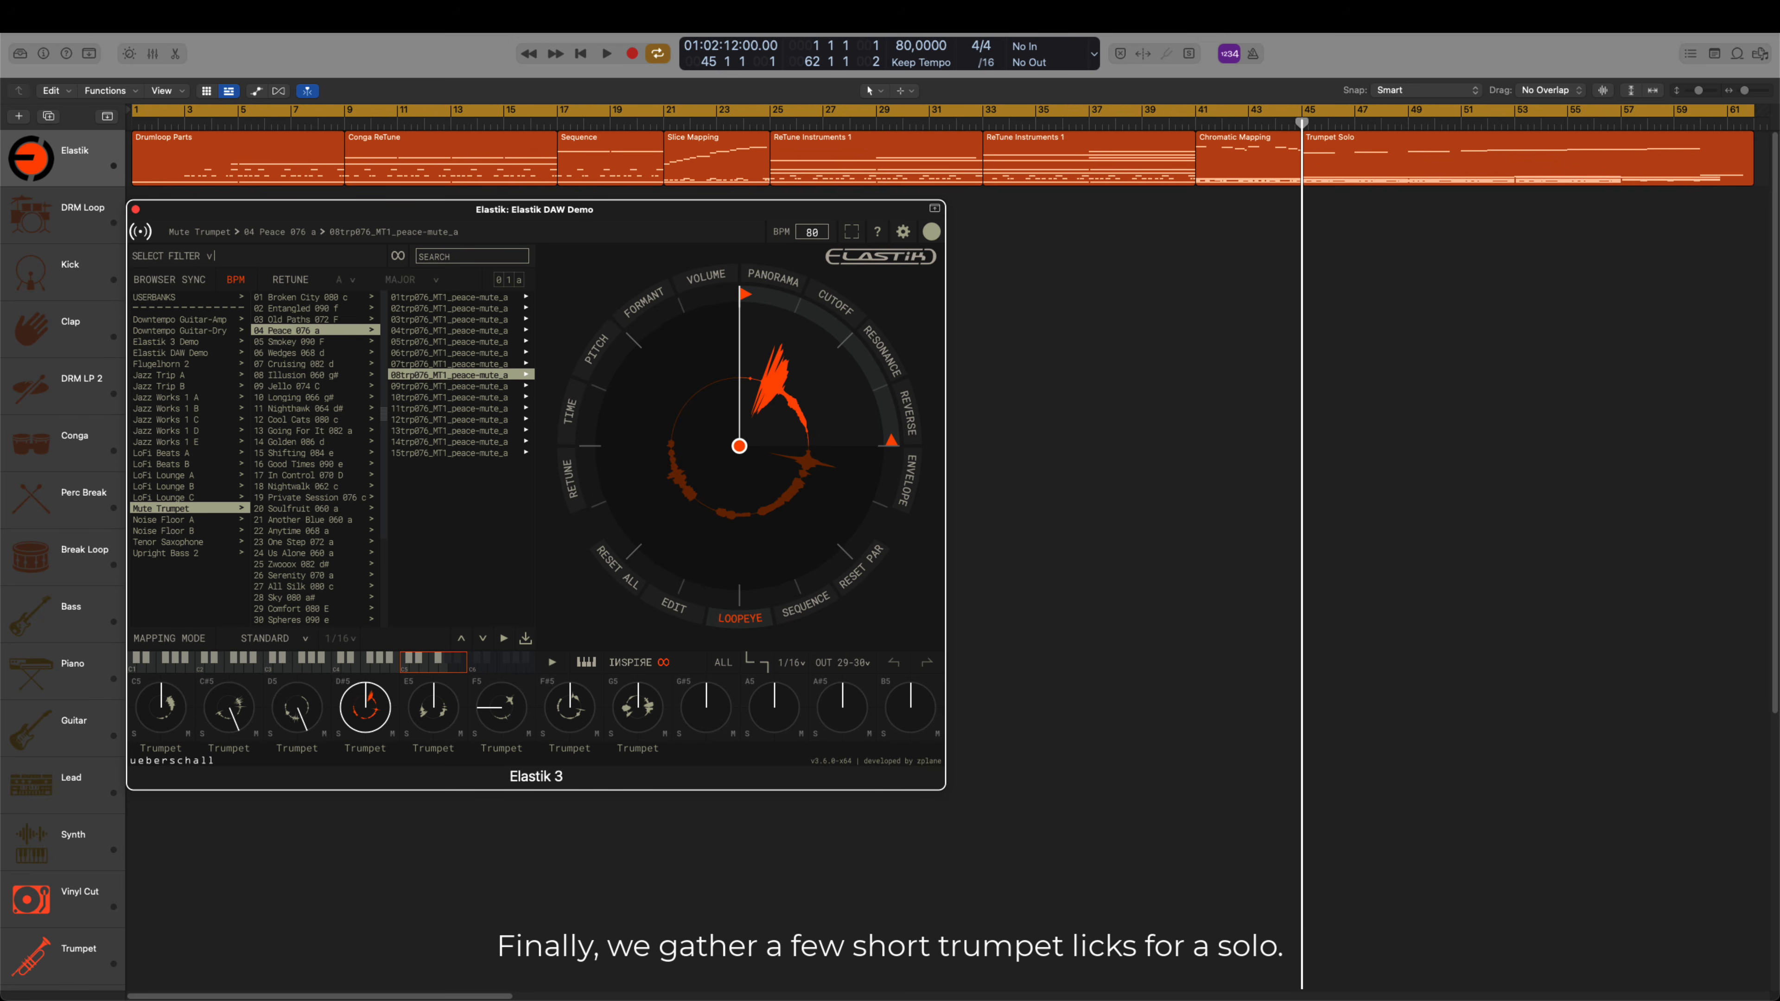
- Go through the fifth to eighth Trumpet pads and check the Reverse setting of the sixth pad's loop
left_click(434, 708)
left_click(501, 708)
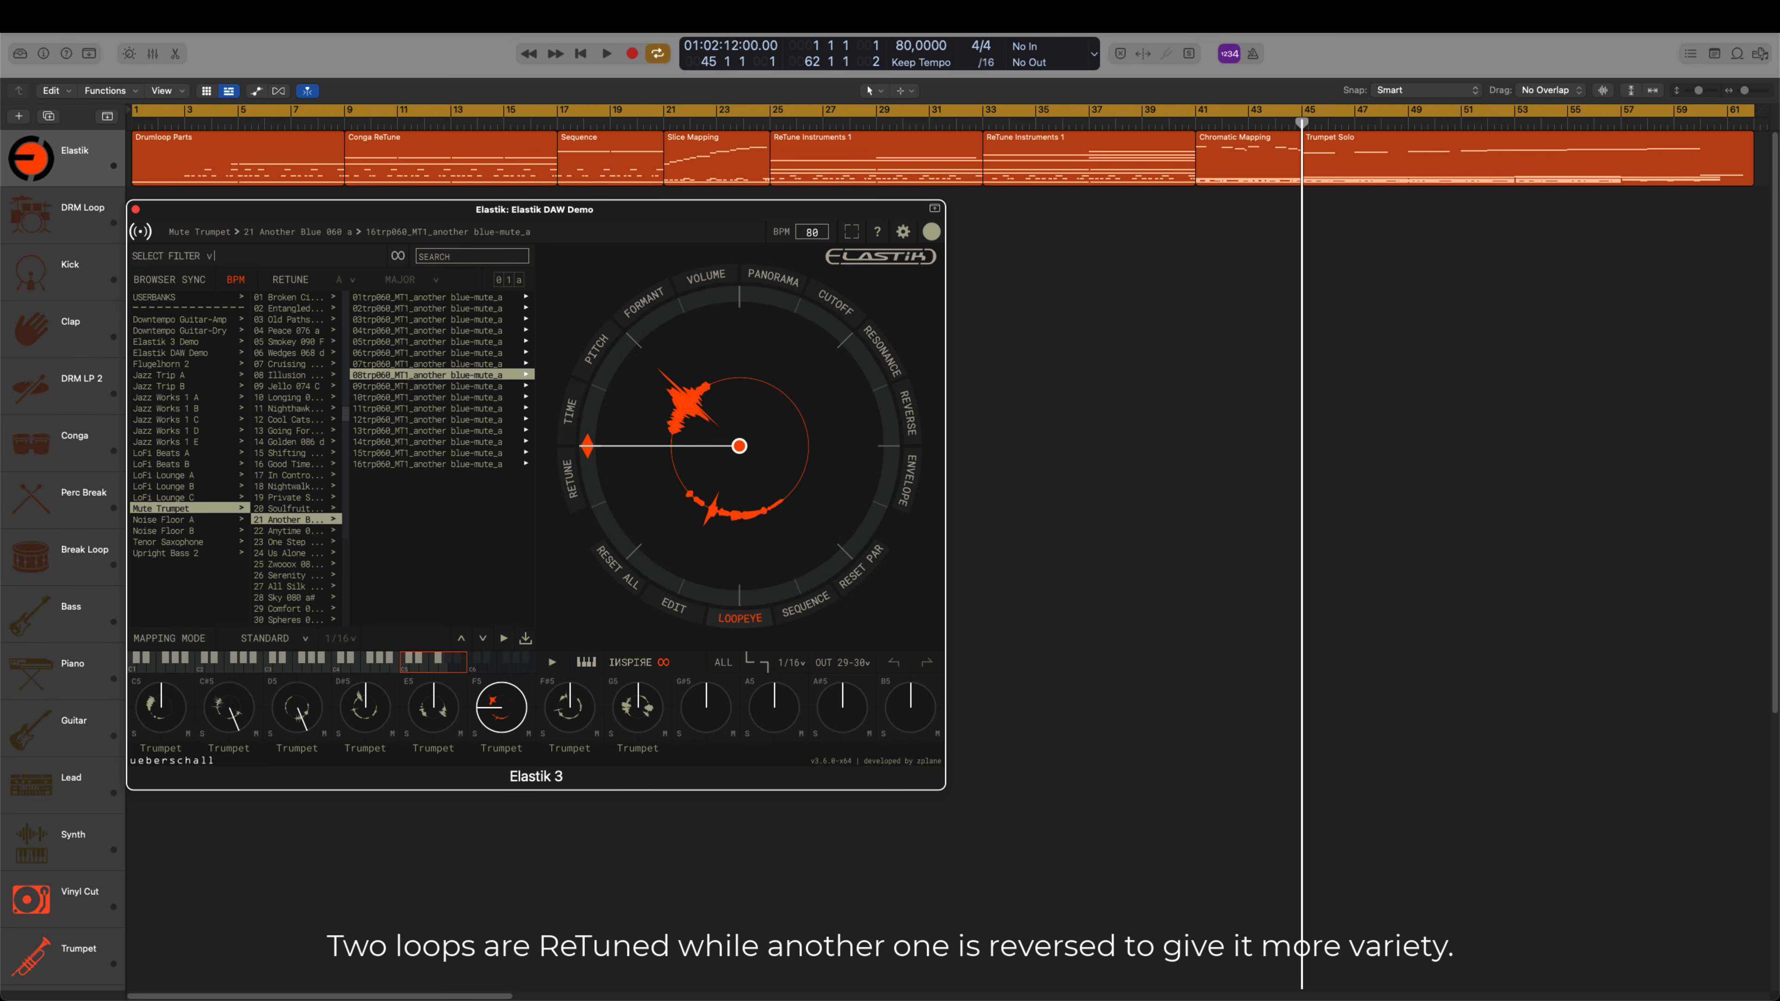
left_click(908, 414)
left_click(739, 619)
left_click(570, 709)
left_click(638, 709)
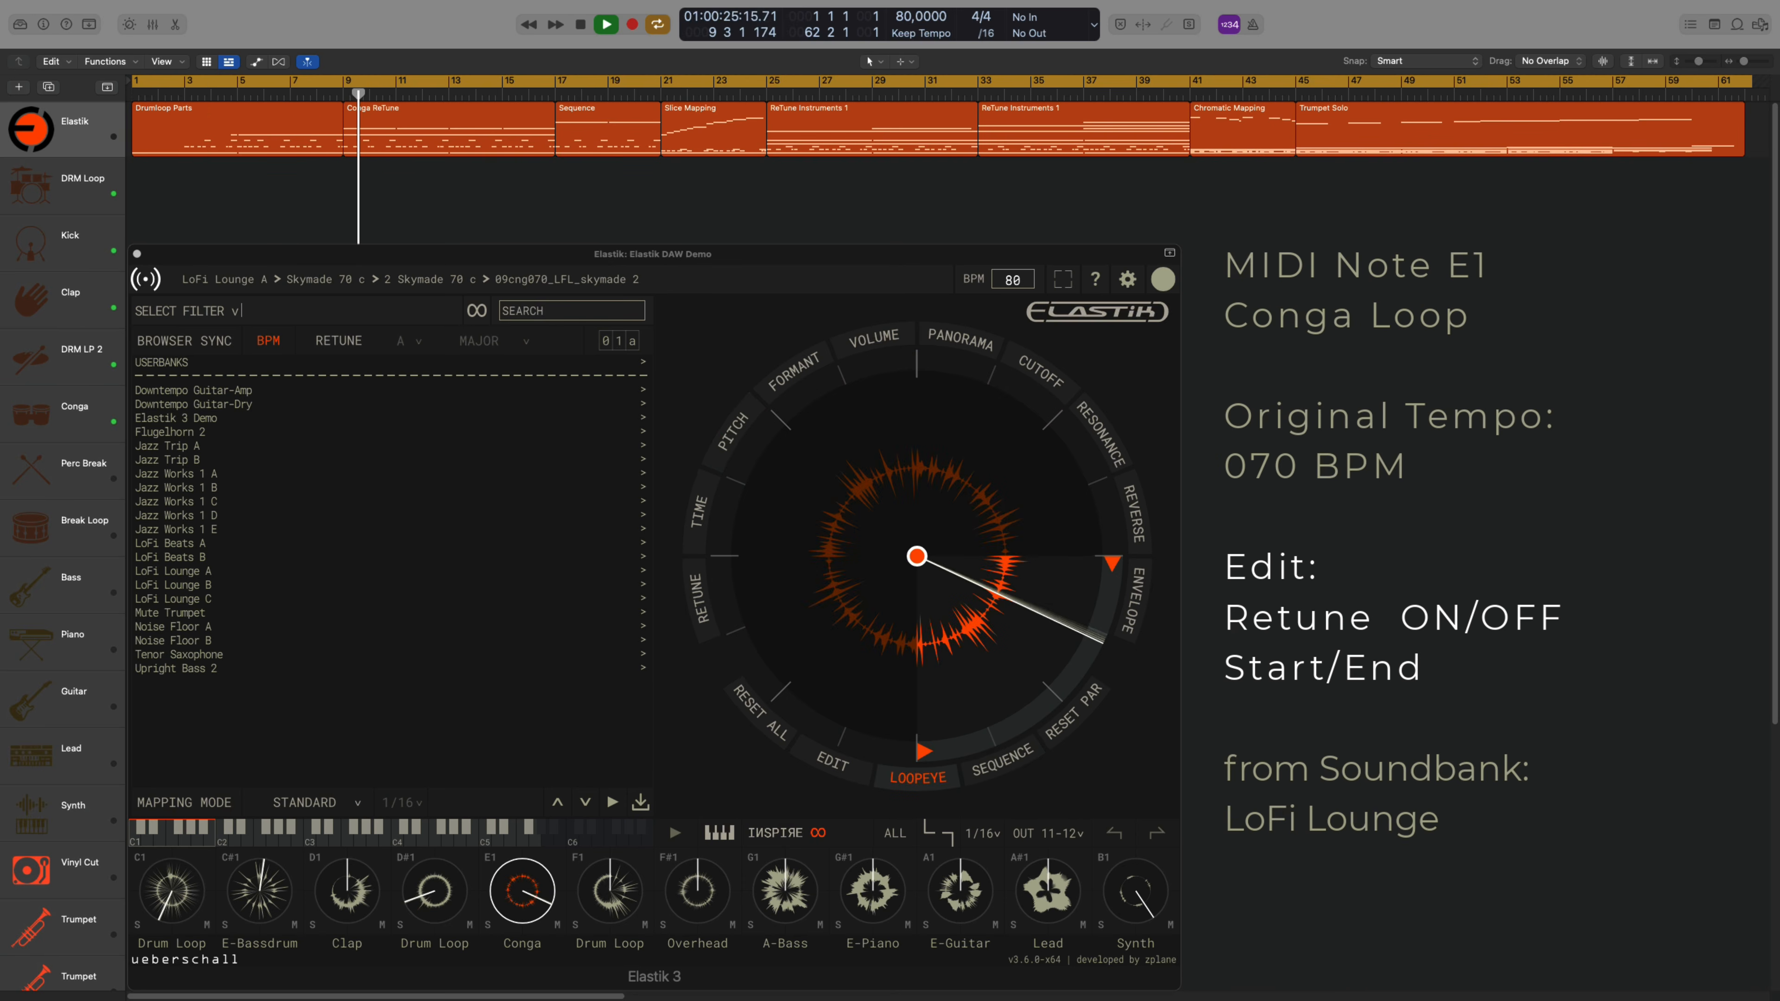
- View the Conga loop's ReTune settings and the F1 drum loop's formant and reverse sequences during playback
left_click(699, 604)
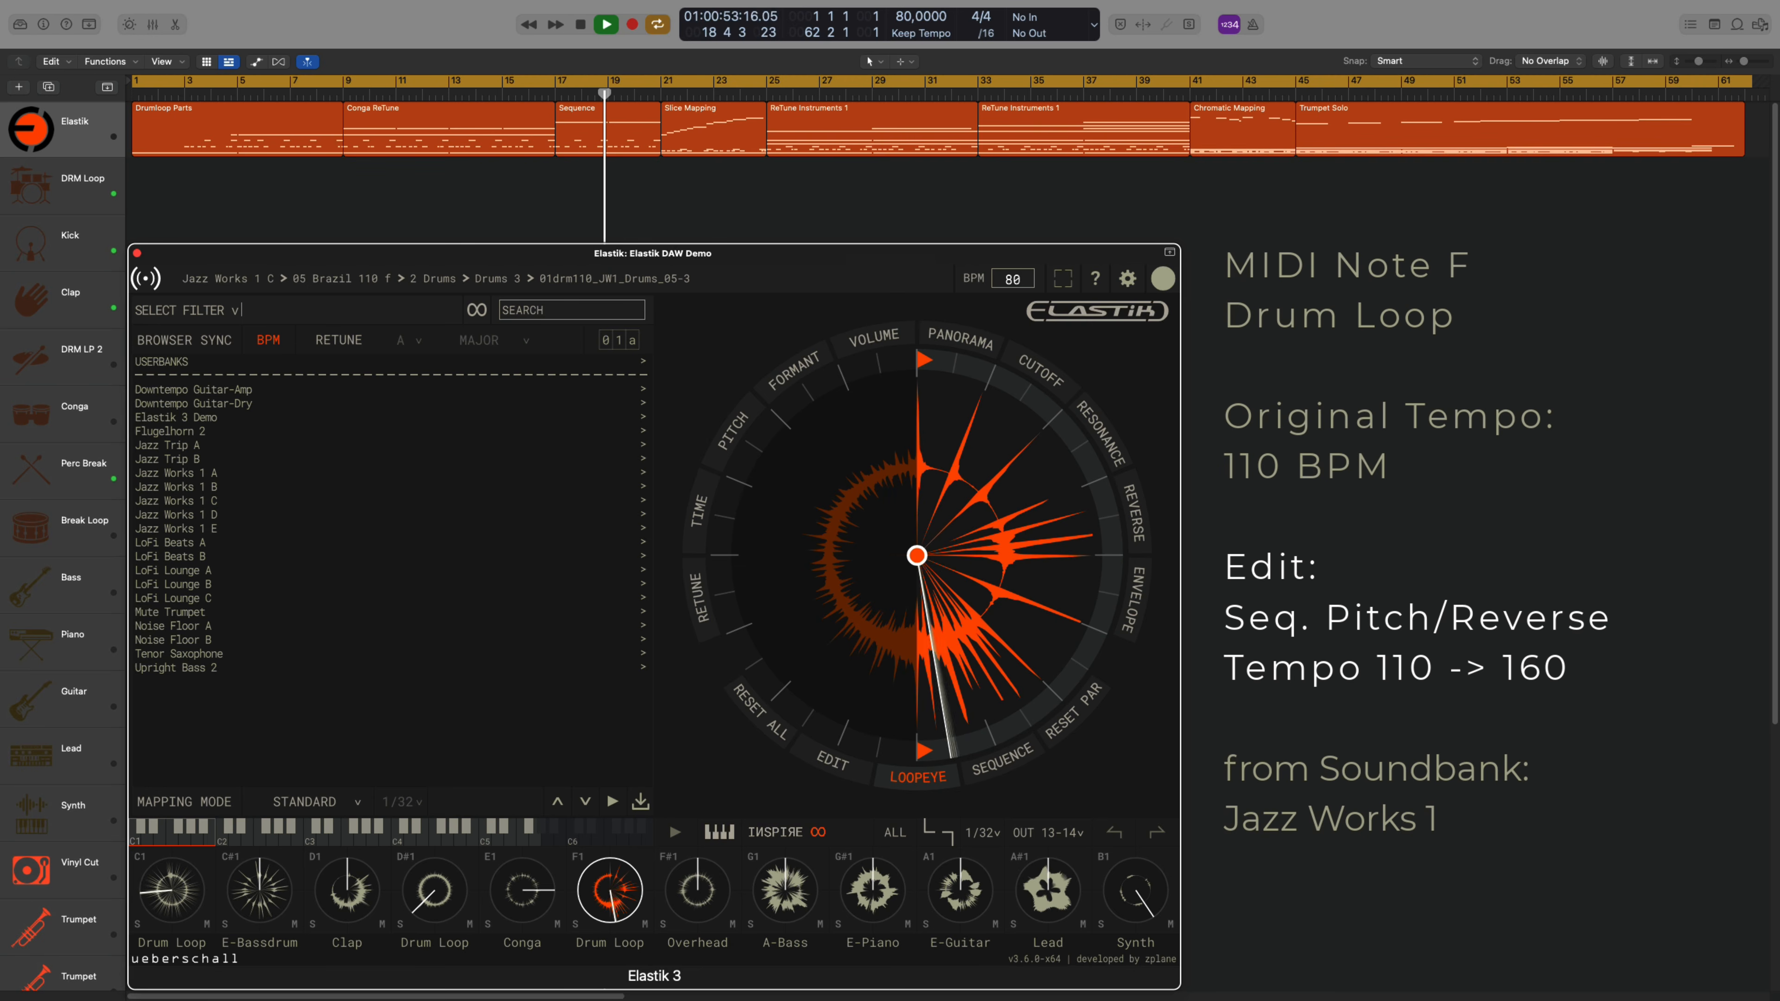
left_click(784, 384)
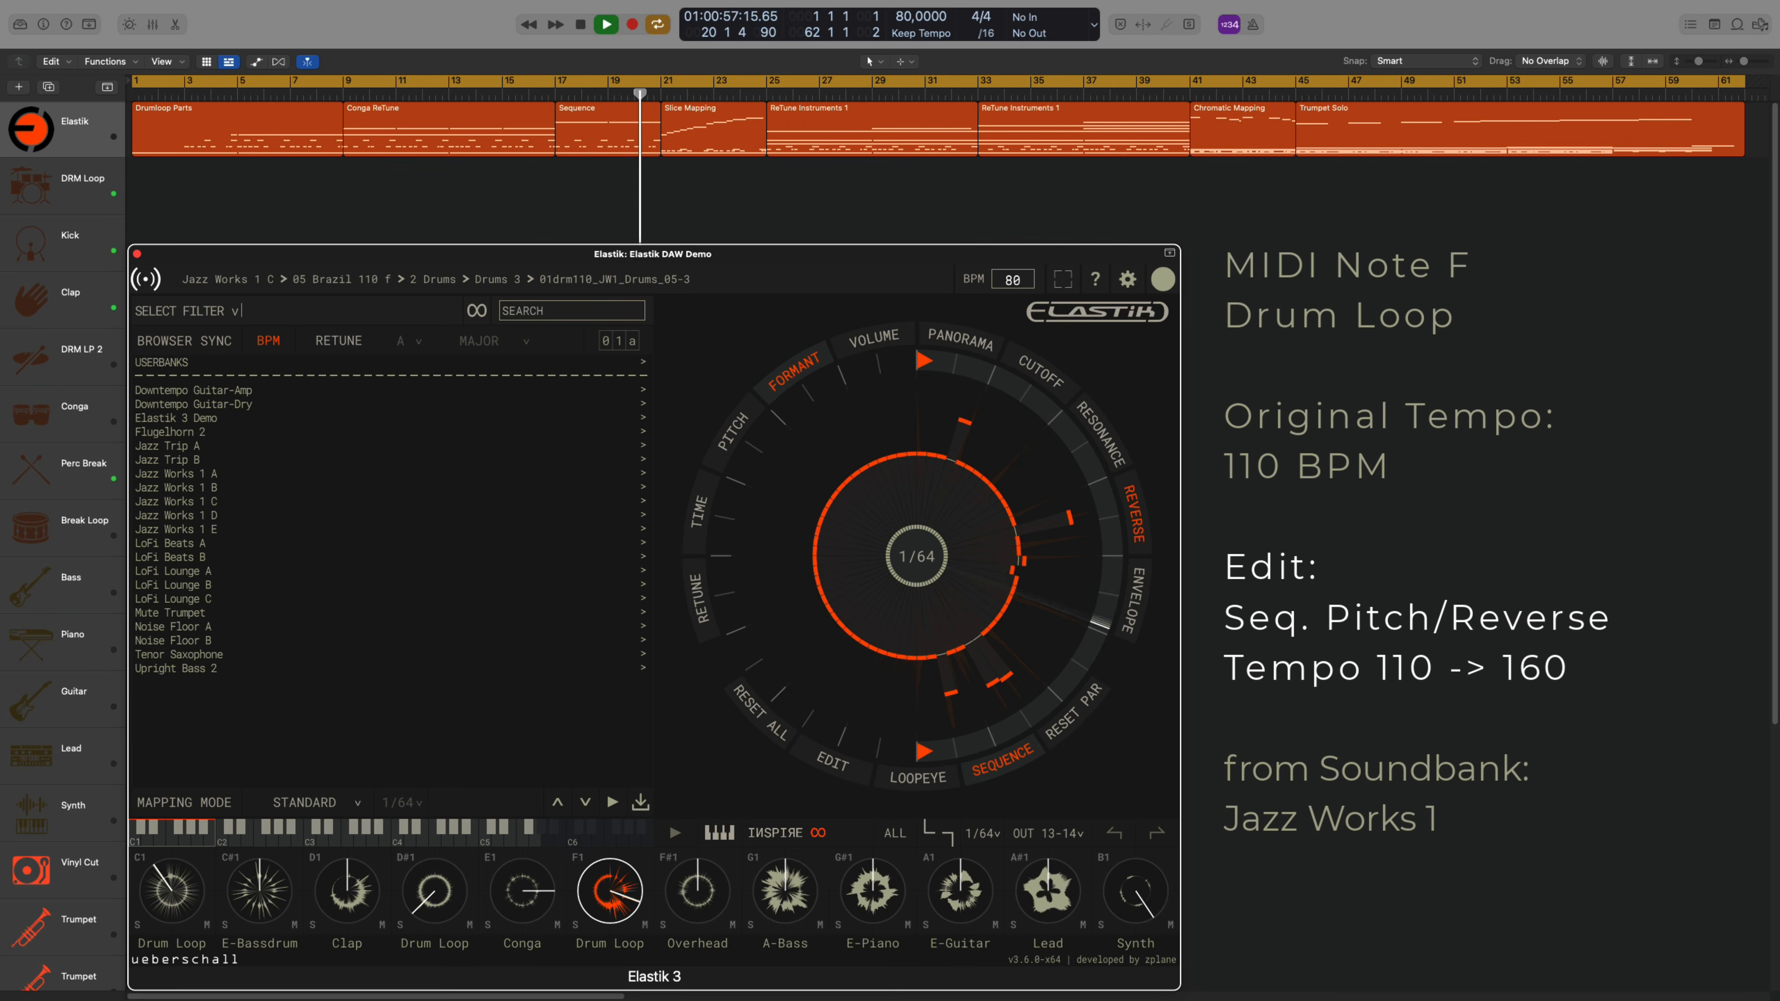
left_click(1128, 506)
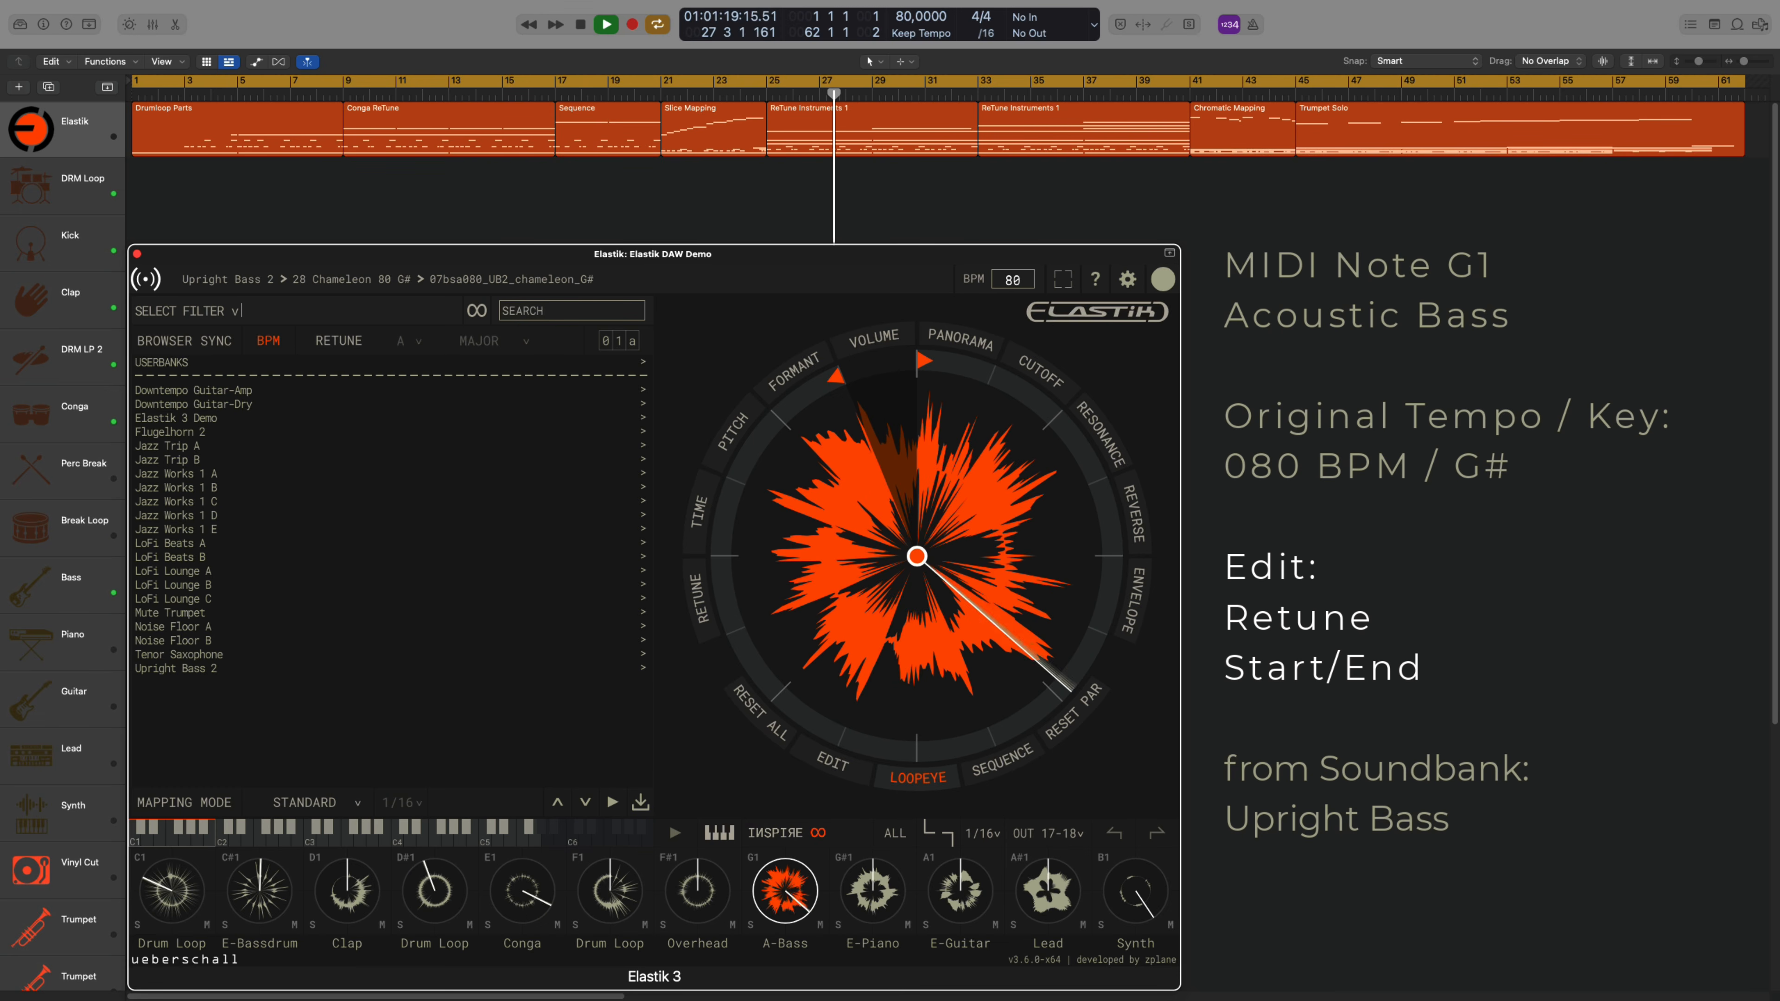
- Inspect the ReTune settings of the A-Bass and E-Guitar loops and the Lead loop's Reverse setting during playback
left_click(700, 599)
left_click(833, 762)
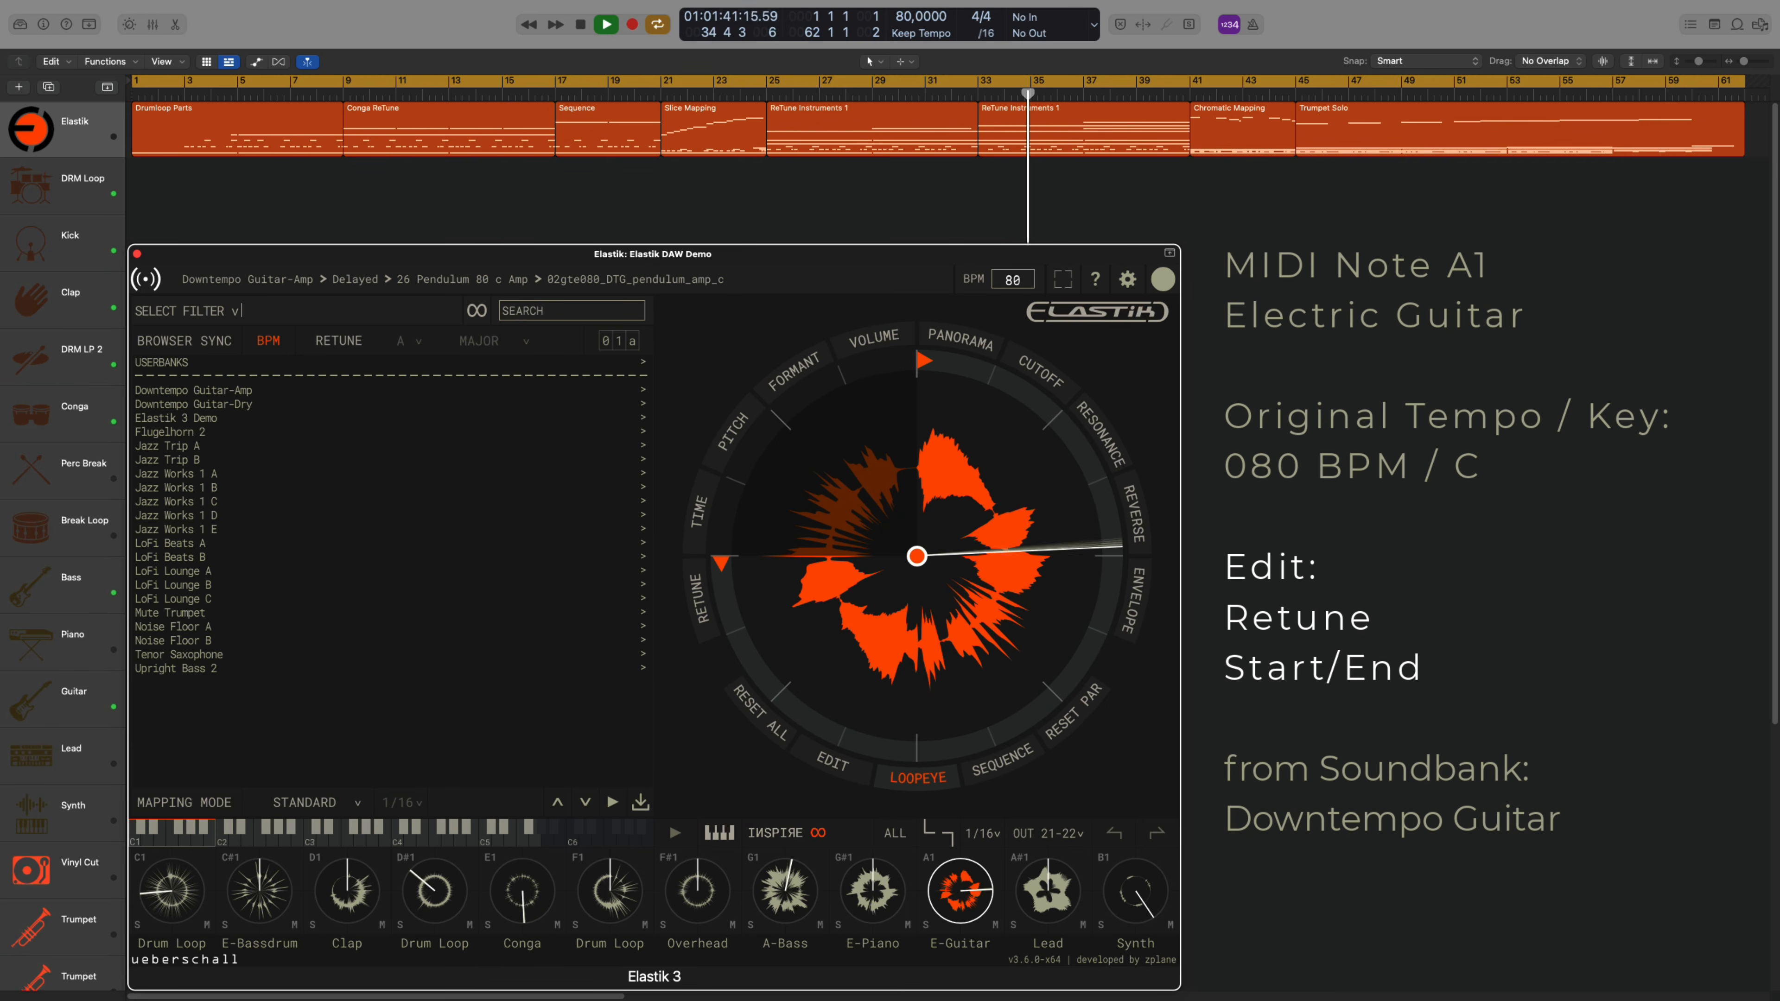
left_click(698, 603)
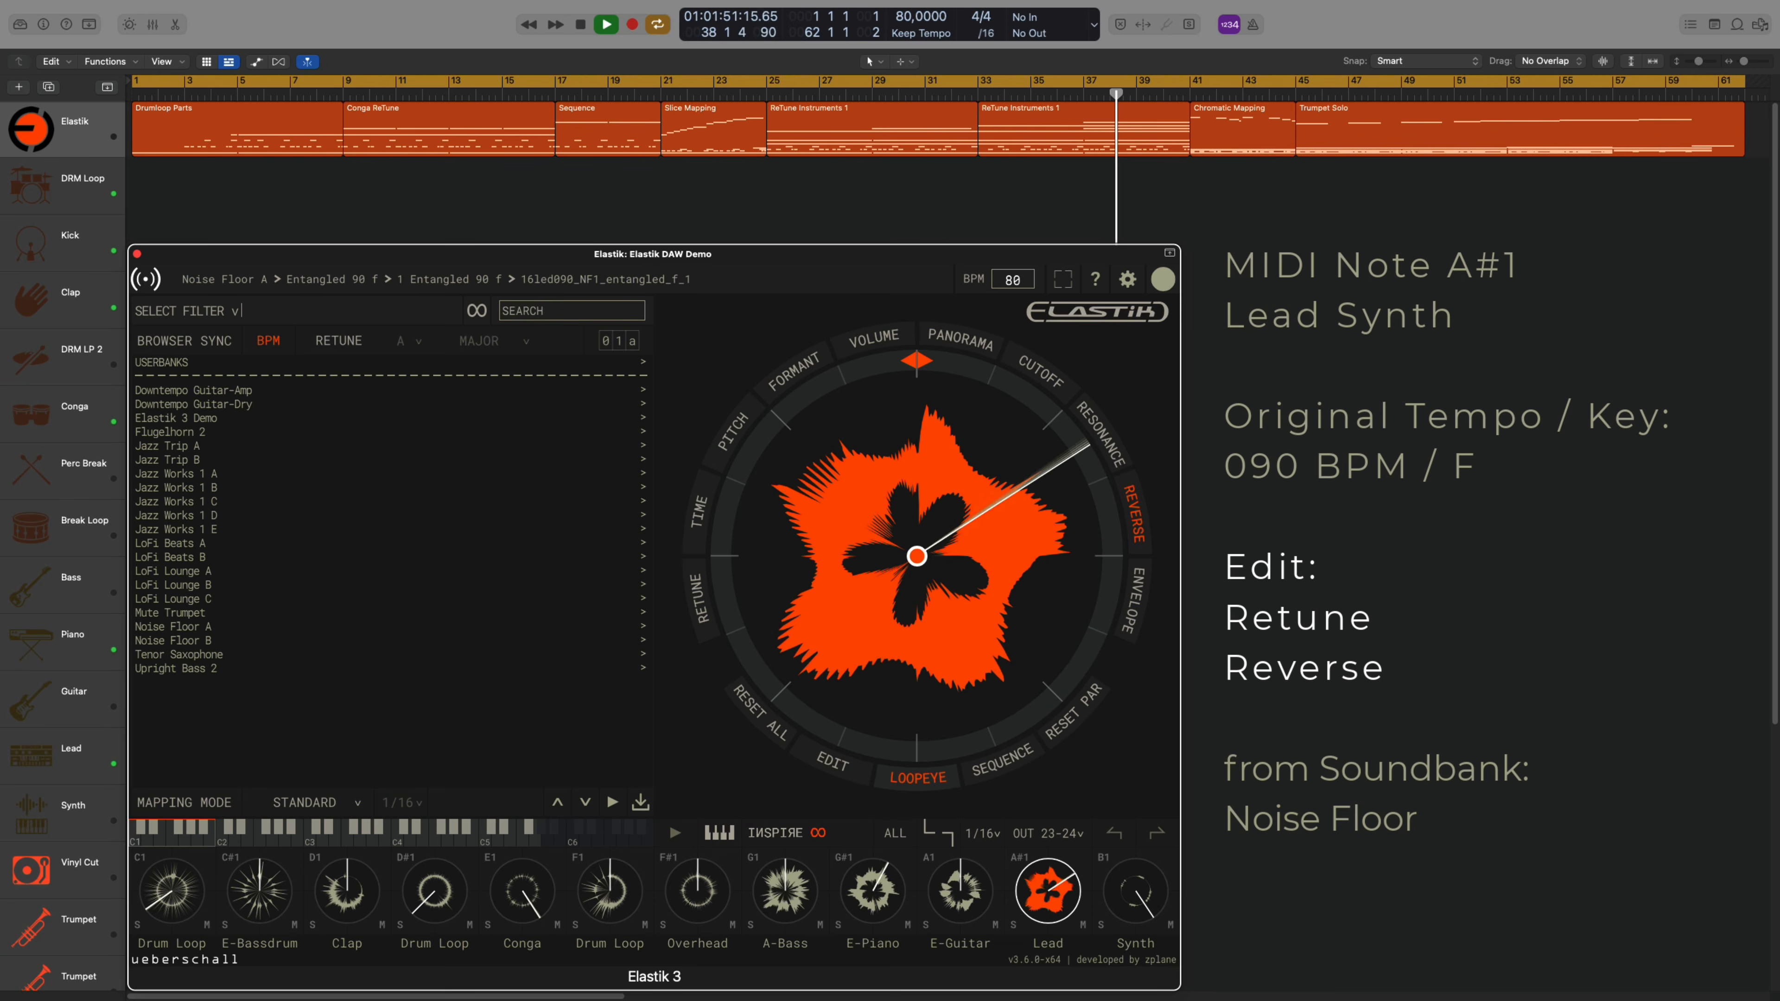
left_click(1139, 516)
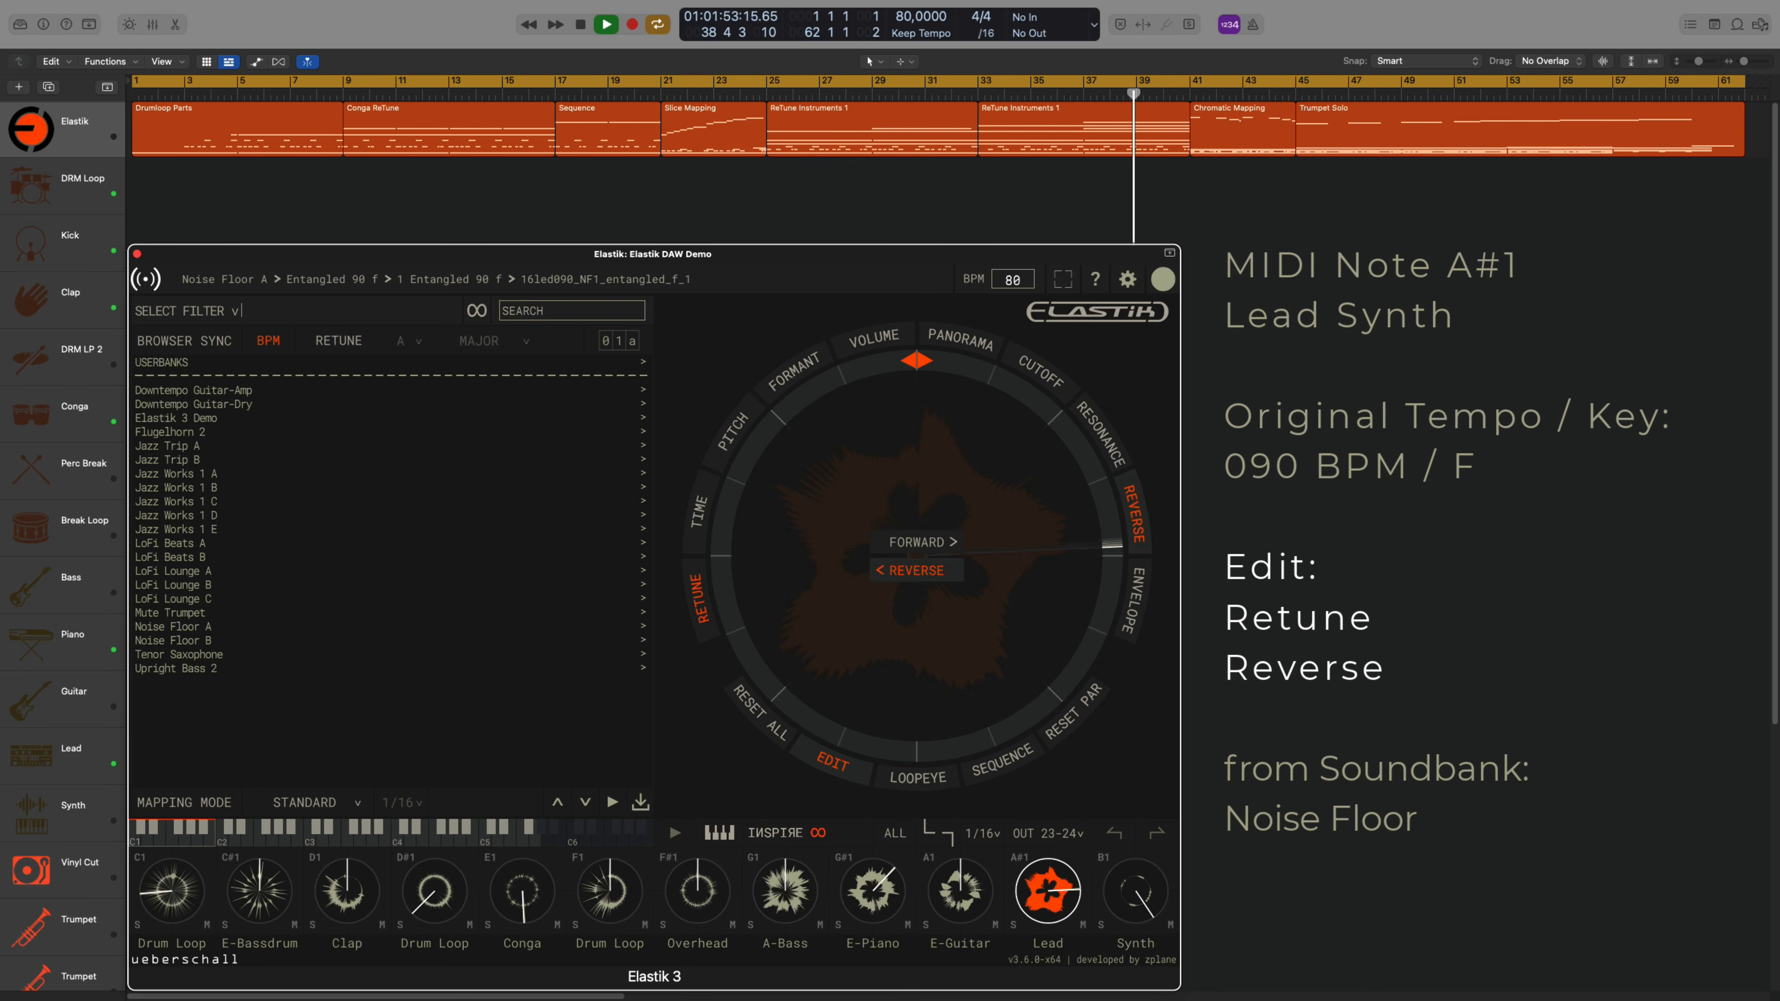
- Inspect the Lead loop's ReTune note mapping during playback, then return to its LoopEye waveform view
left_click(699, 598)
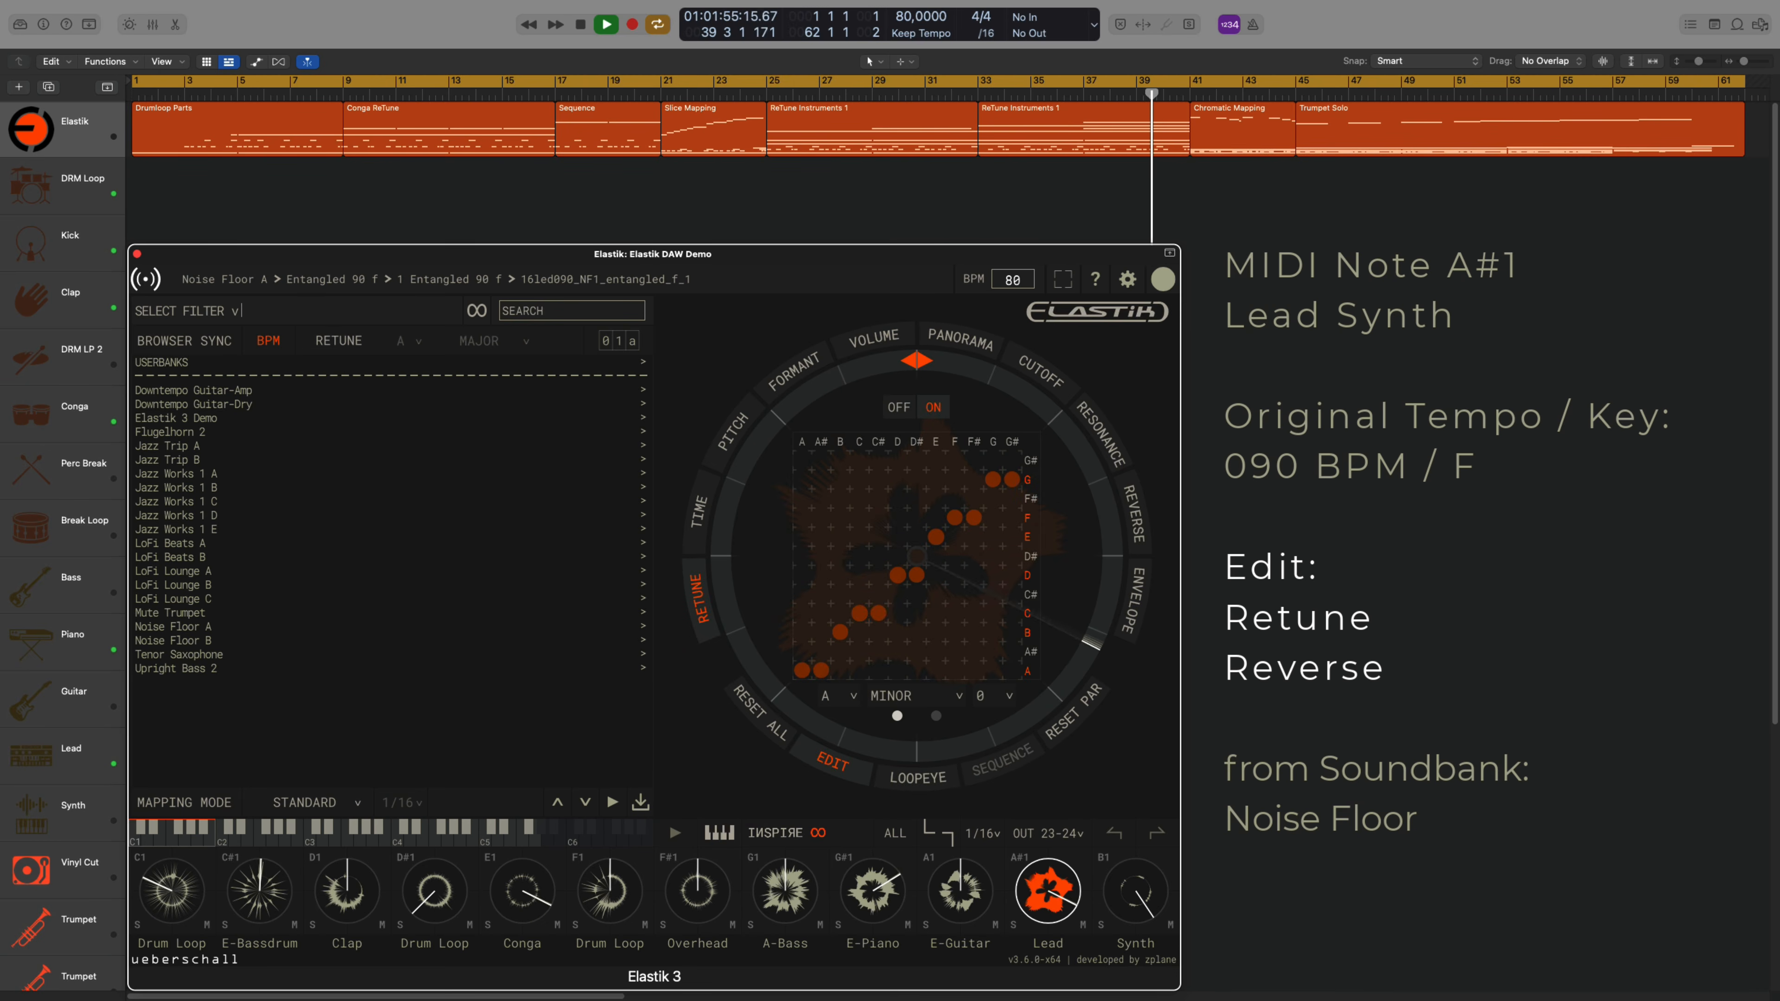
left_click(918, 778)
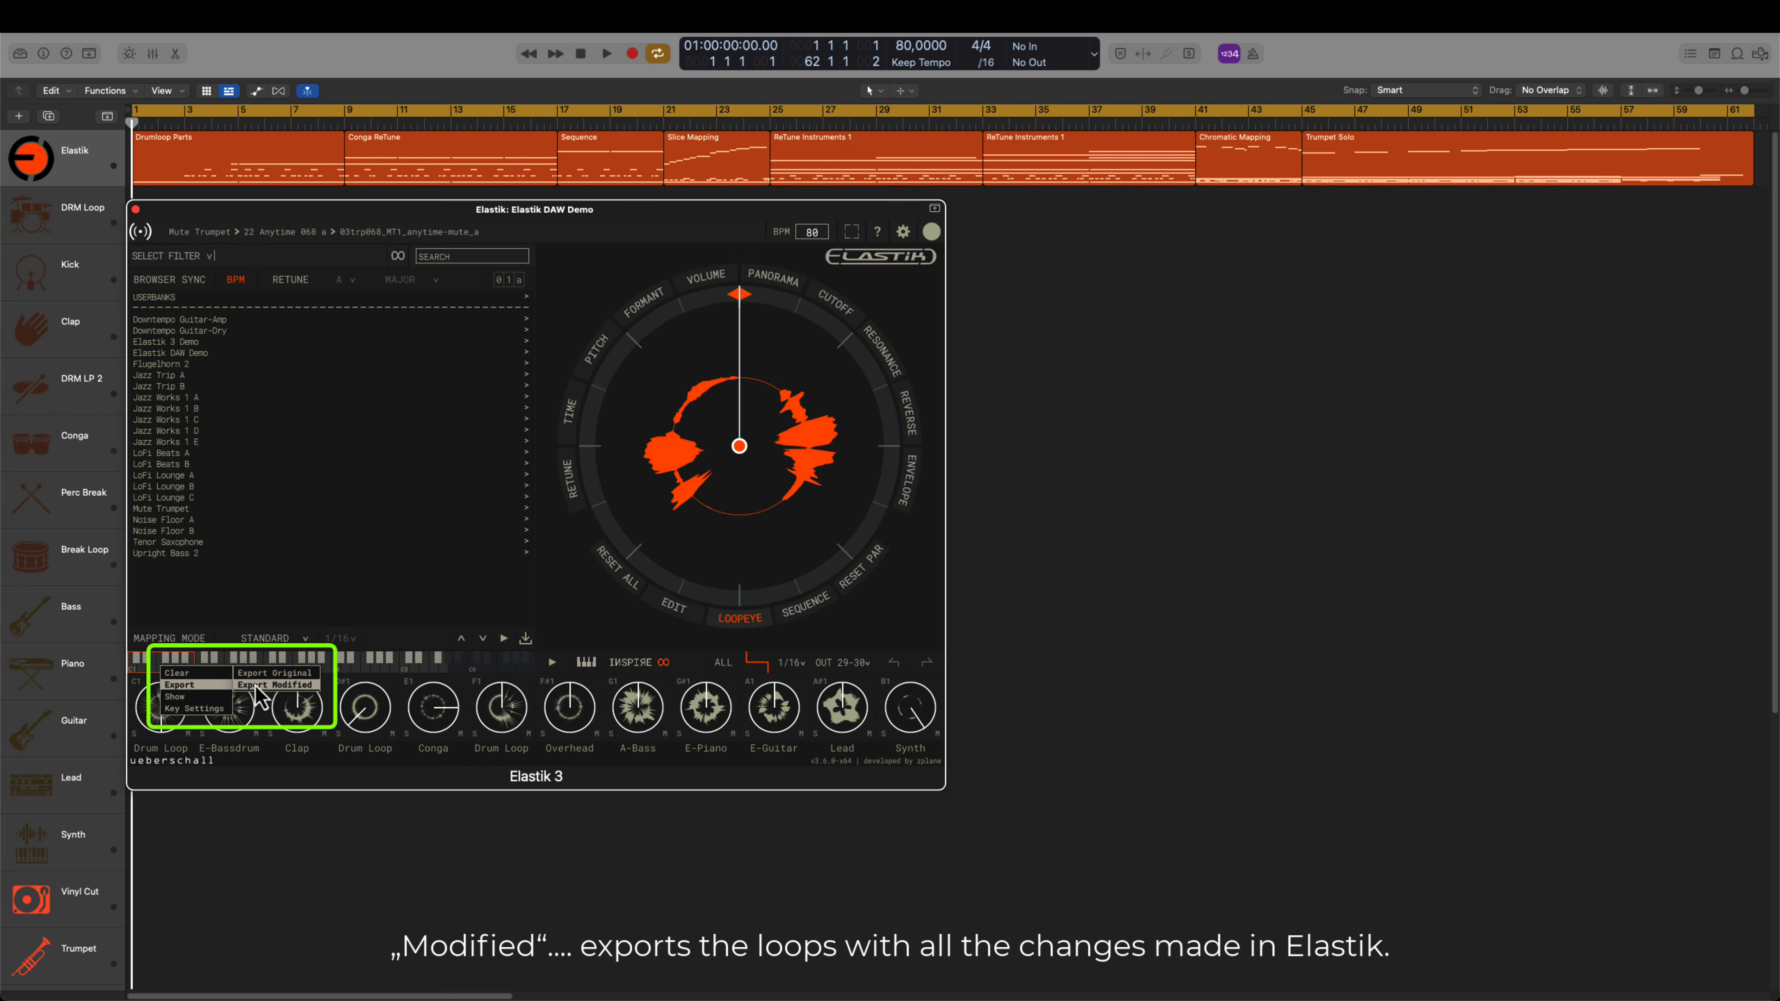
- Export the Elastik loops as modified versions and import all the exported WAV files into the arrangement at bar 1, starting on the Audio 1 track
left_click(275, 685)
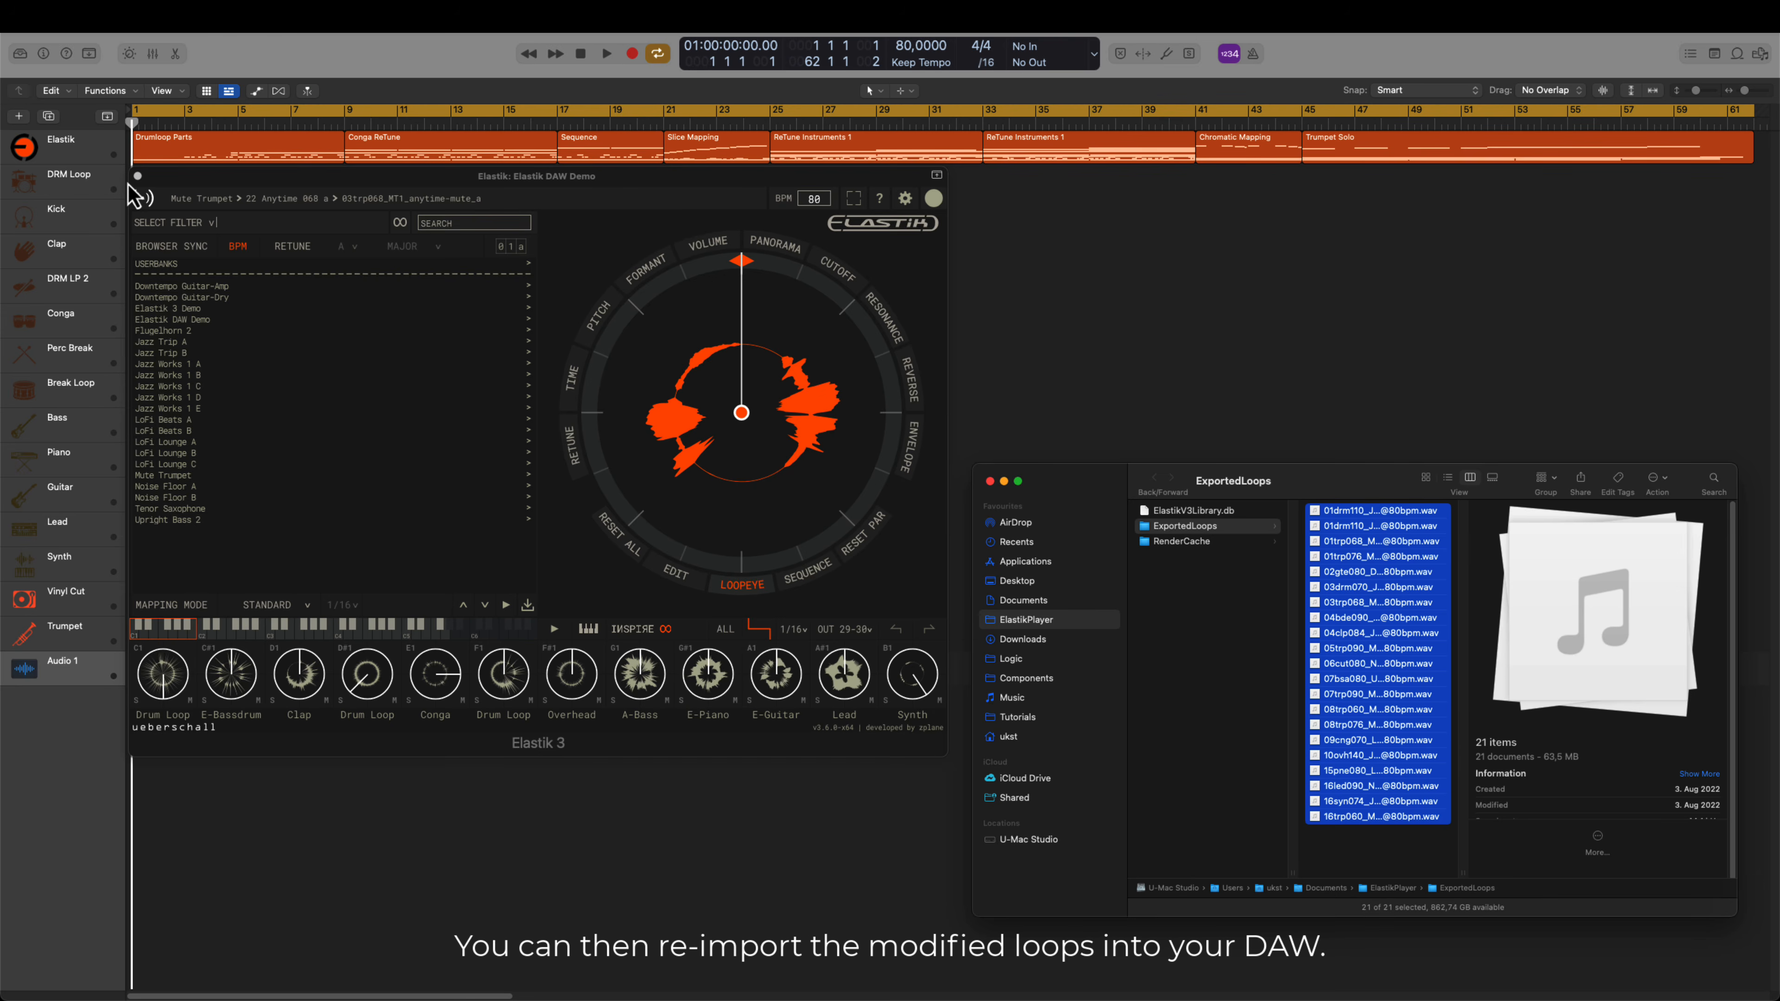
left_click(137, 176)
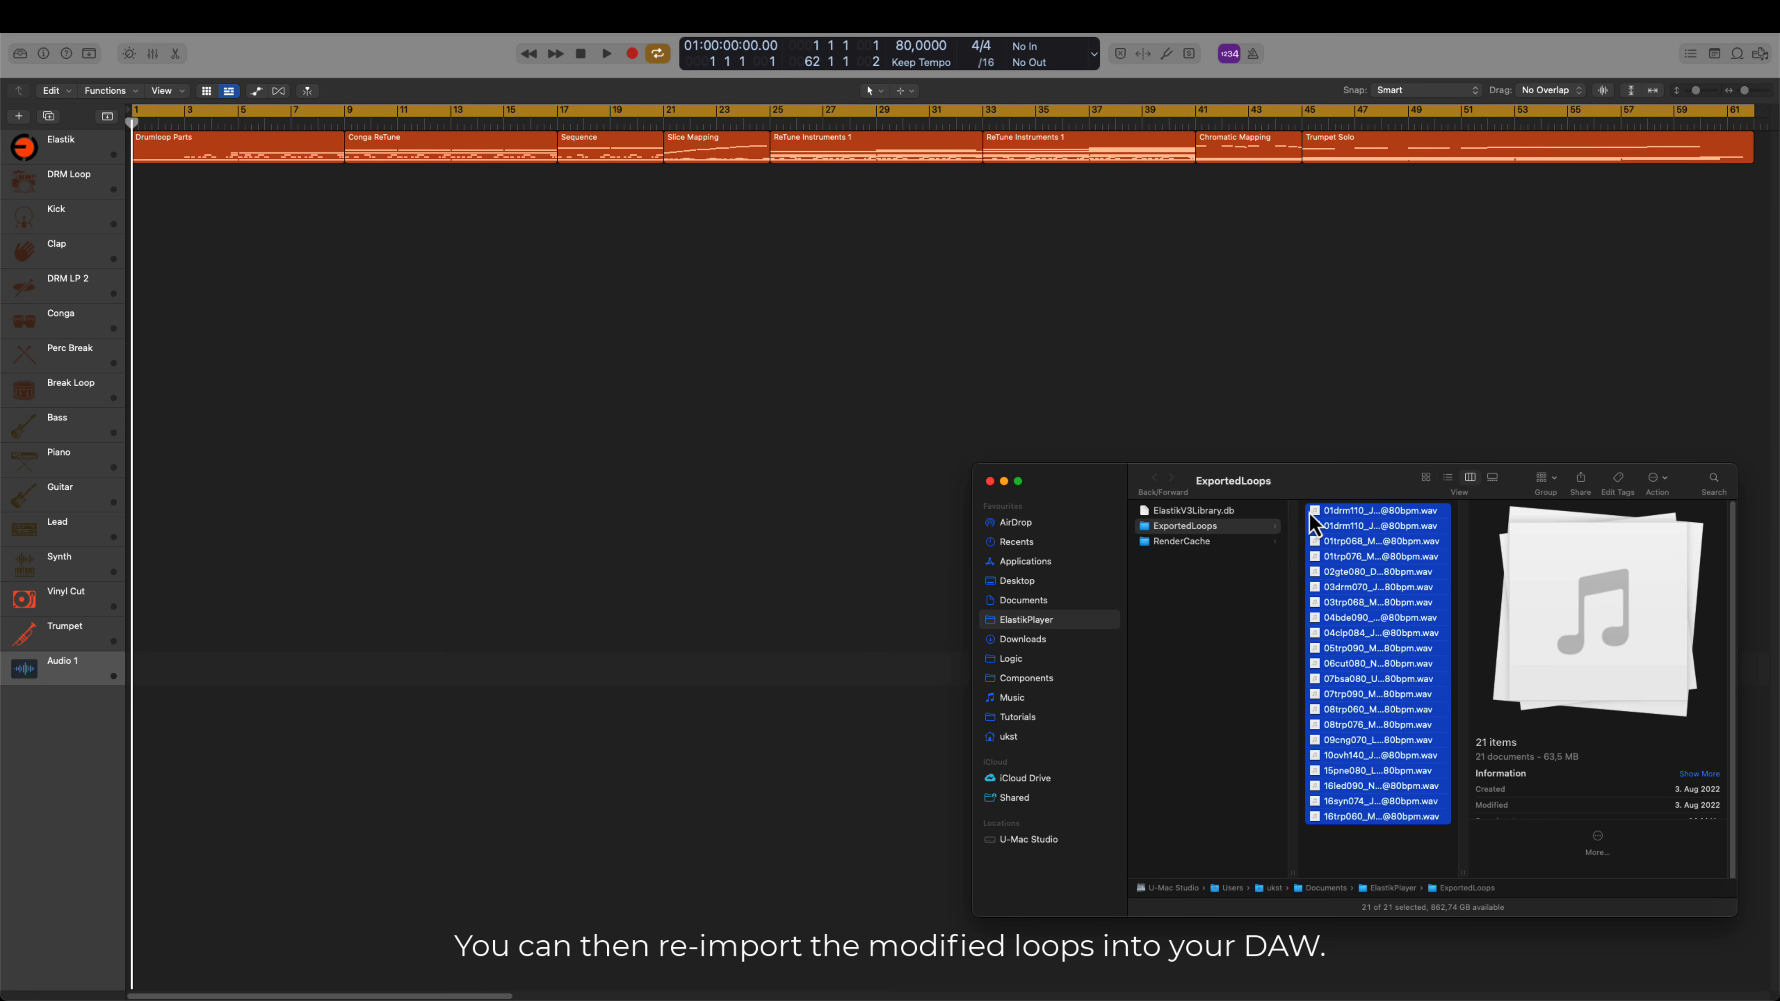
left_click_drag(1317, 525, 135, 673)
left_click(977, 373)
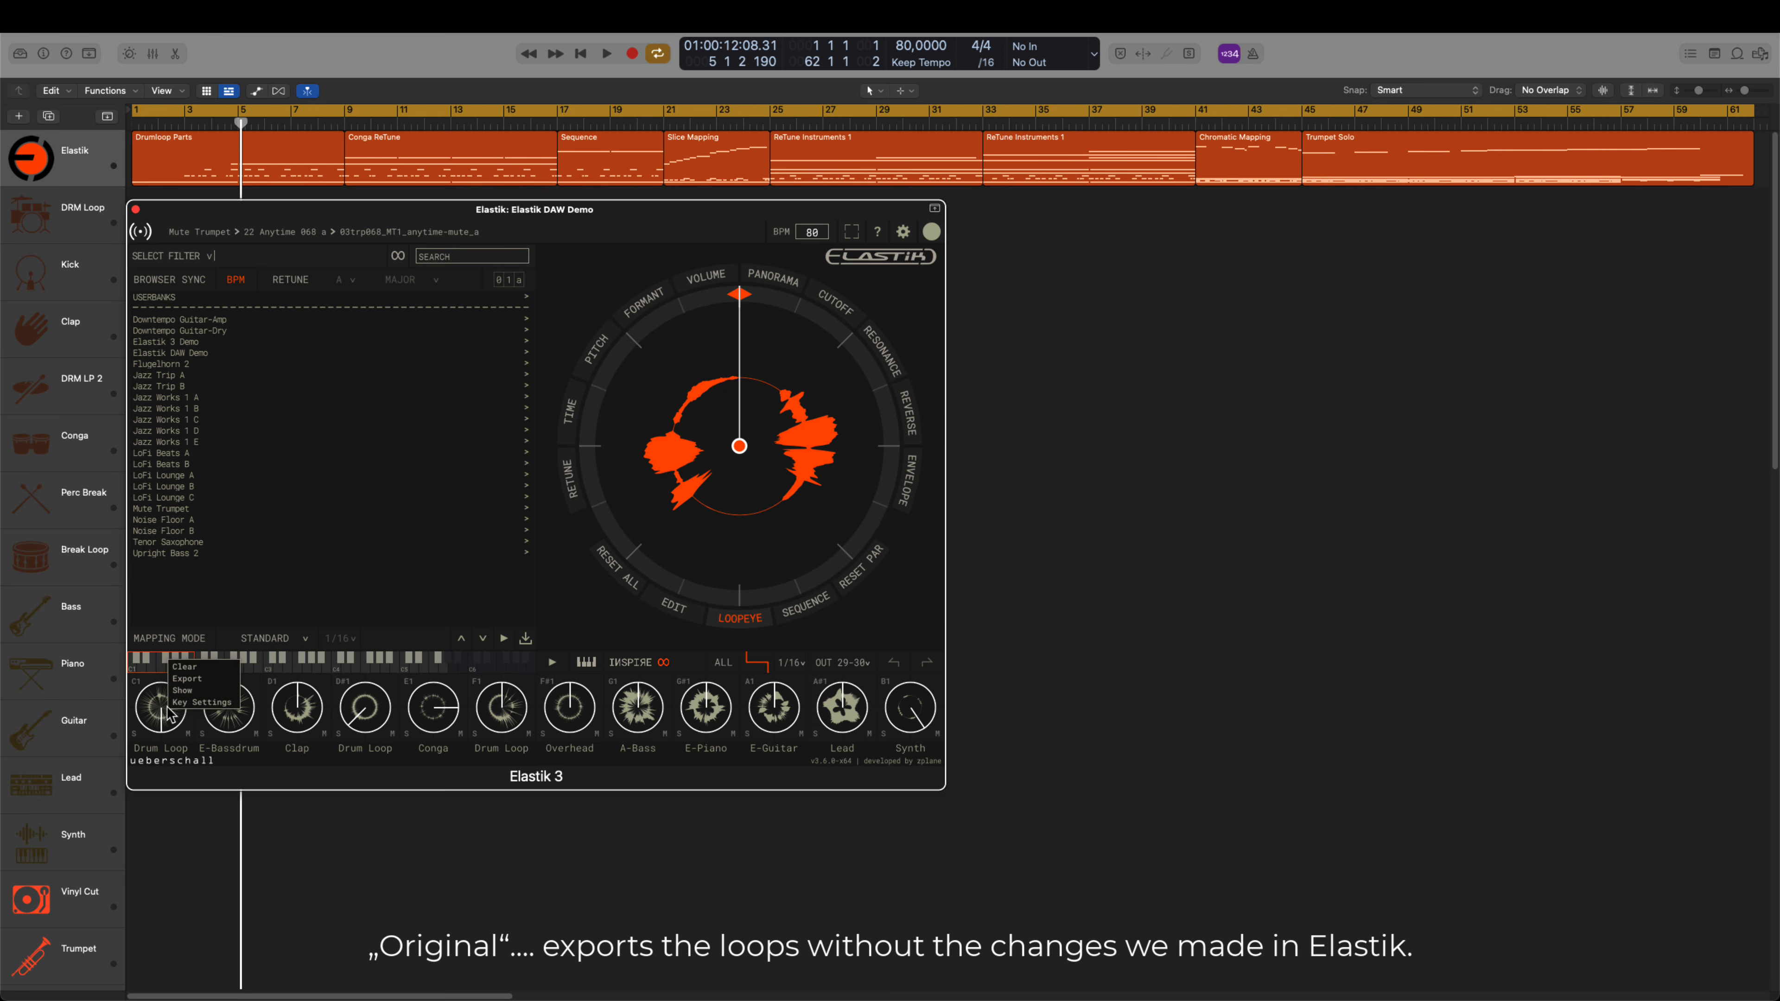
- Export the Elastik loops in their original form, without the edits
mouse_move(178, 683)
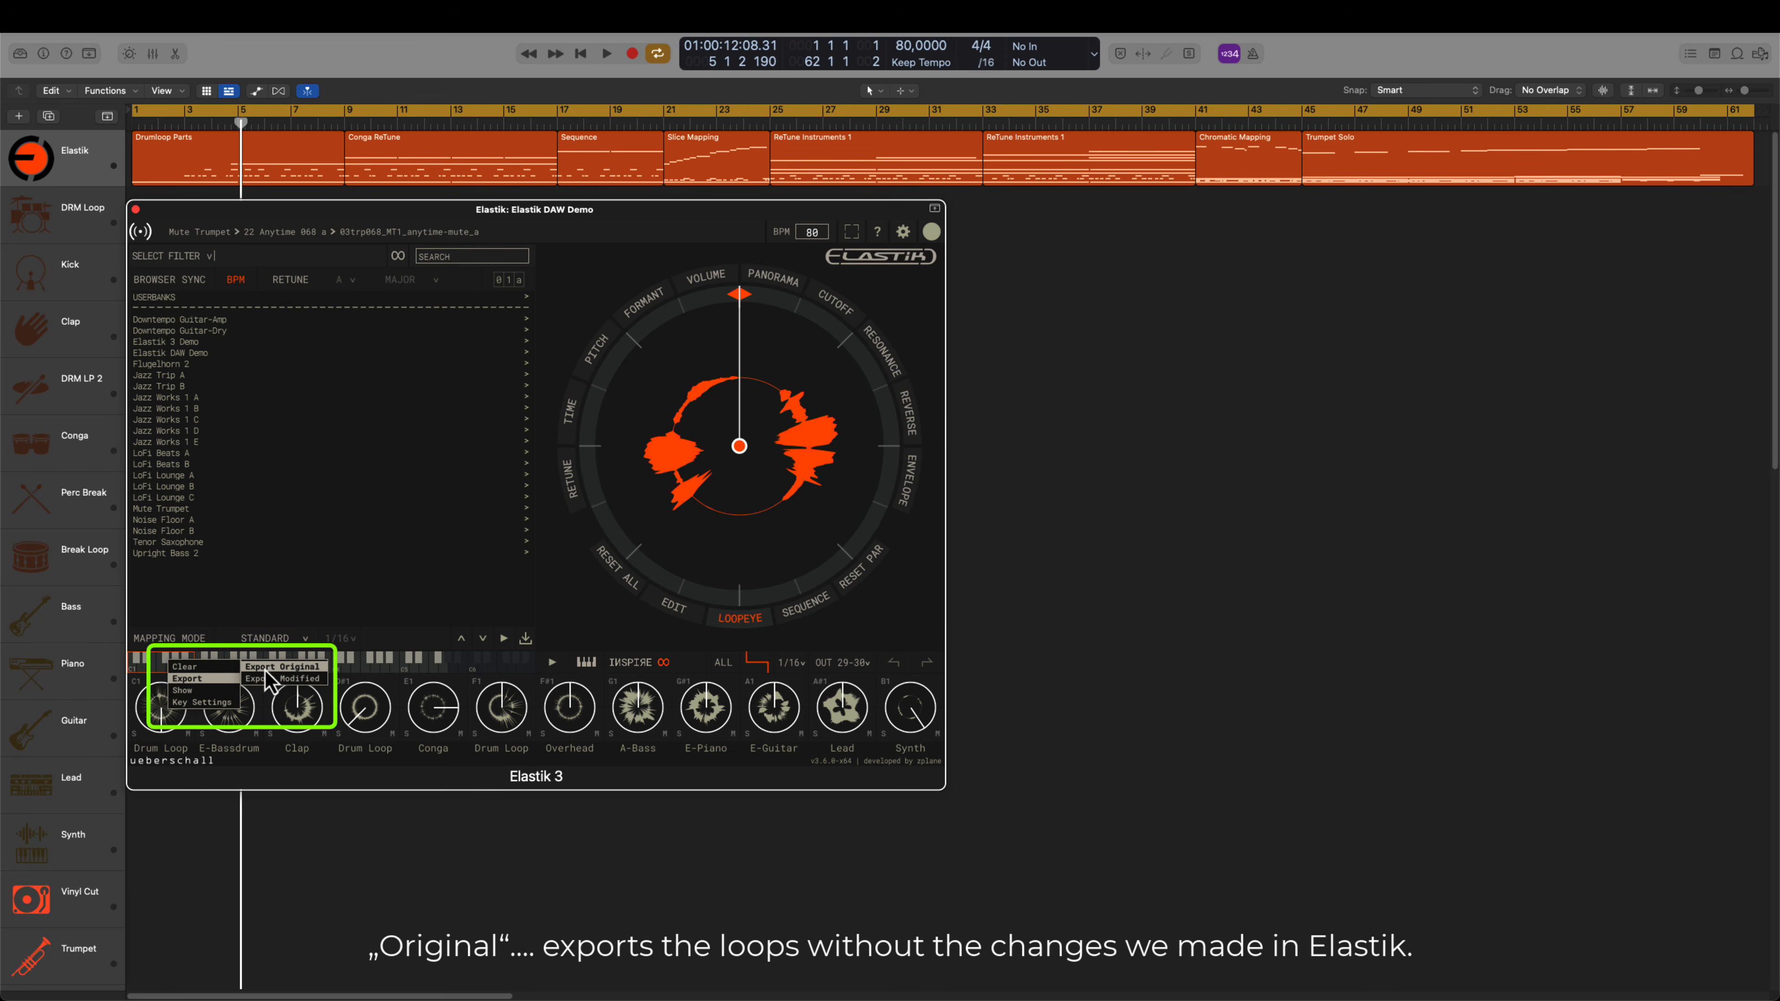
left_click(301, 669)
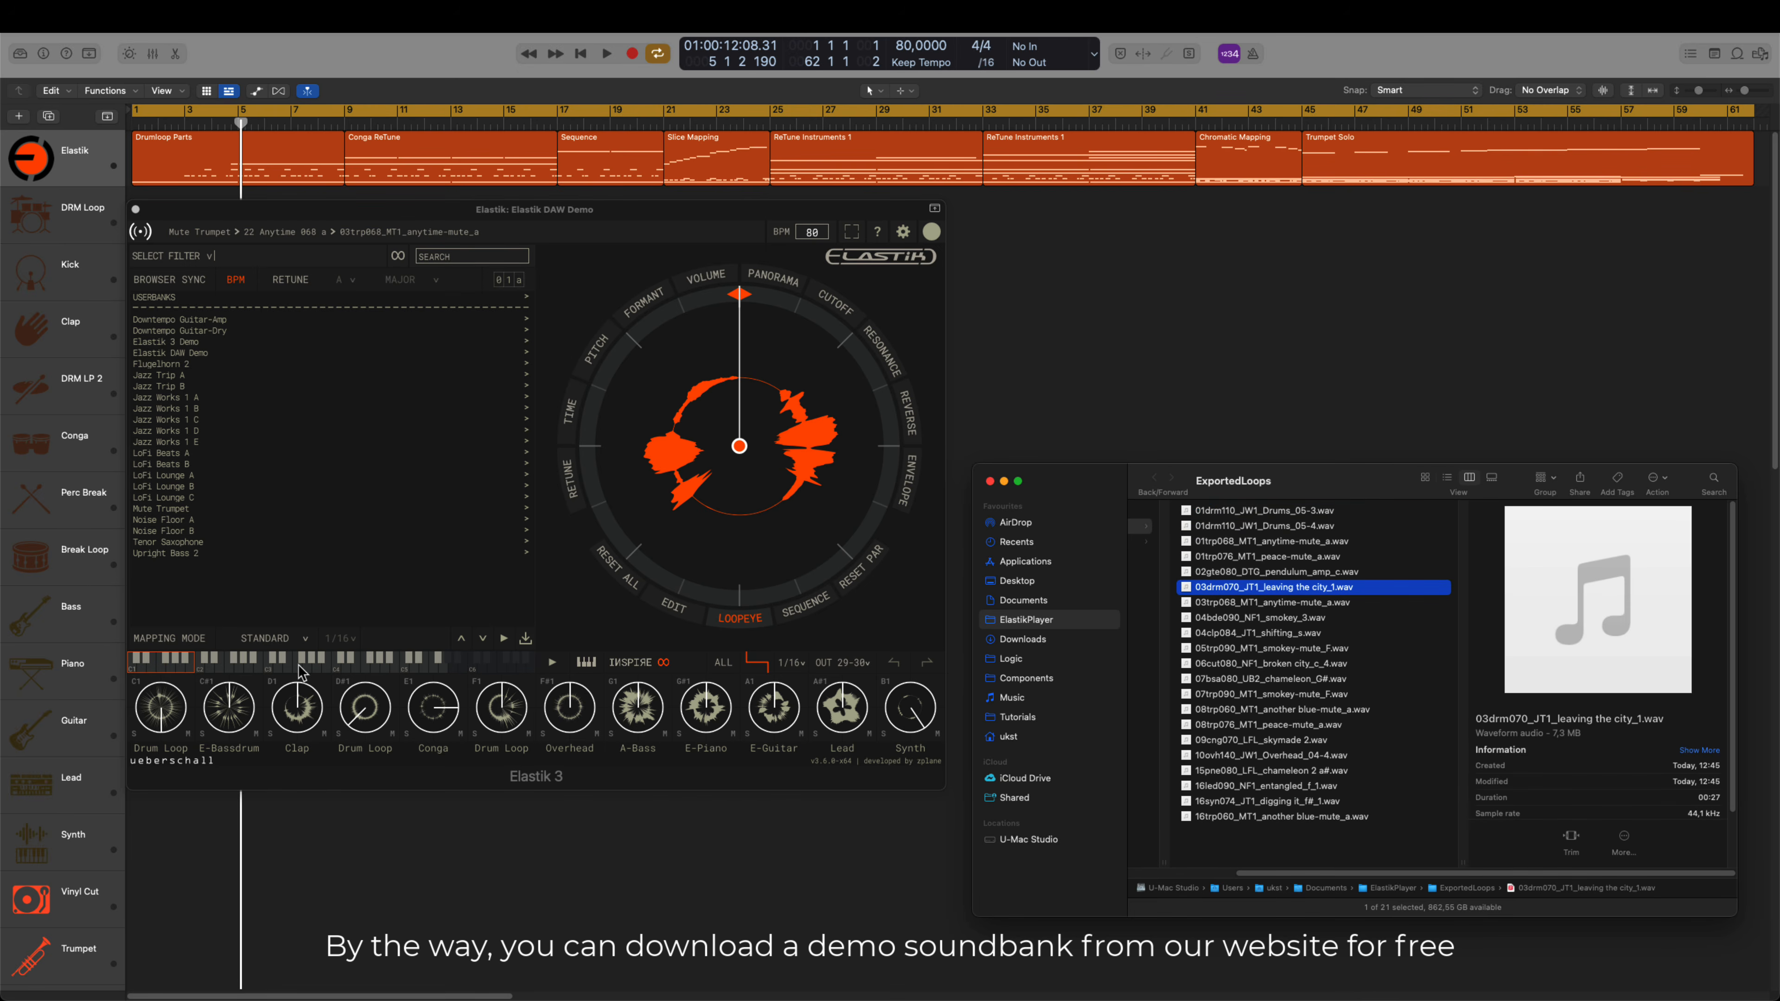